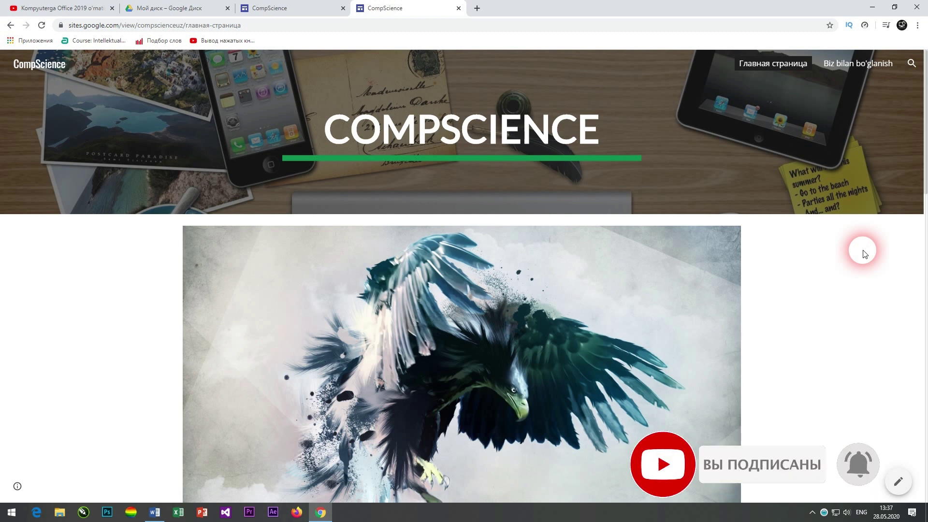
Step: Look through the published CompScience home page, including the header, image carousel, text columns and embedded video
{"action": "scroll", "coordinate": [865, 253], "scroll_direction": "down", "scroll_amount": 5}
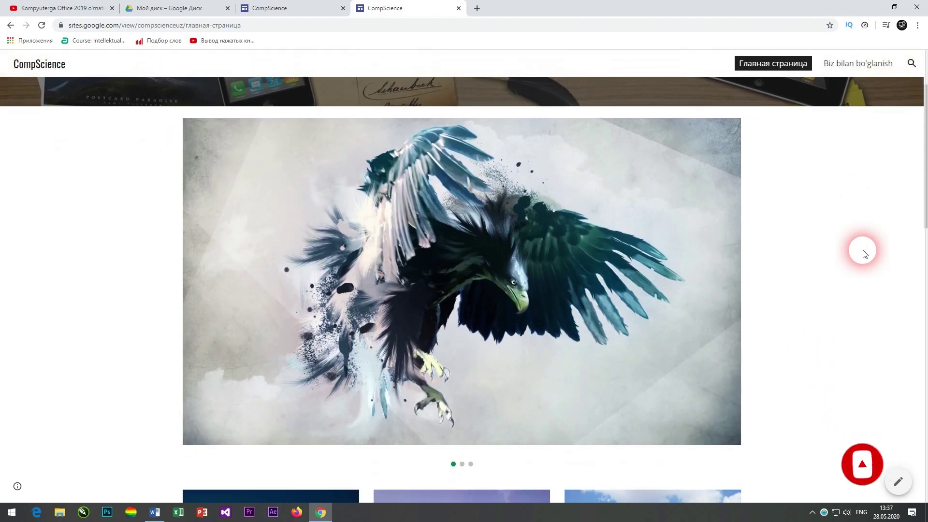
{"action": "scroll", "coordinate": [863, 252], "scroll_direction": "down", "scroll_amount": 2}
{"action": "scroll", "coordinate": [860, 251], "scroll_direction": "up", "scroll_amount": 7}
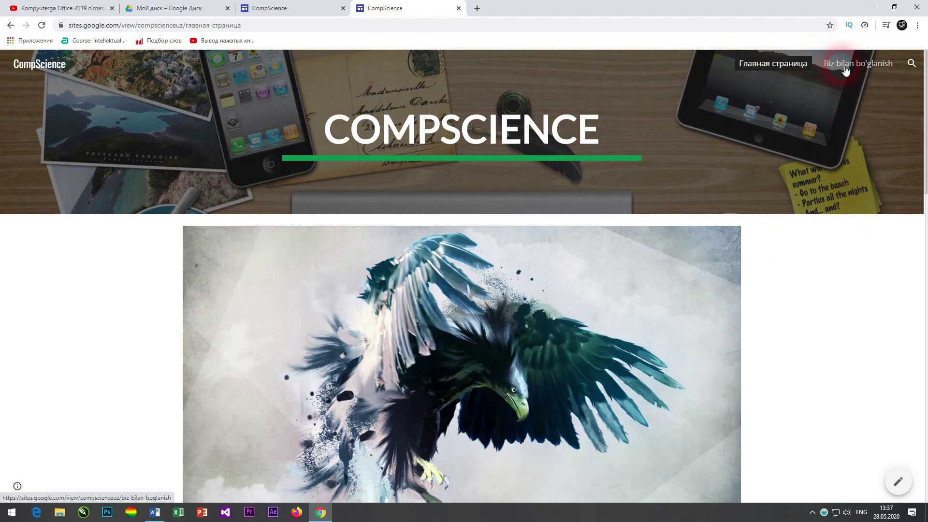
{"action": "scroll", "coordinate": [822, 136], "scroll_direction": "down", "scroll_amount": 2}
{"action": "scroll", "coordinate": [822, 136], "scroll_direction": "up", "scroll_amount": 2}
{"action": "scroll", "coordinate": [798, 182], "scroll_direction": "down", "scroll_amount": 3}
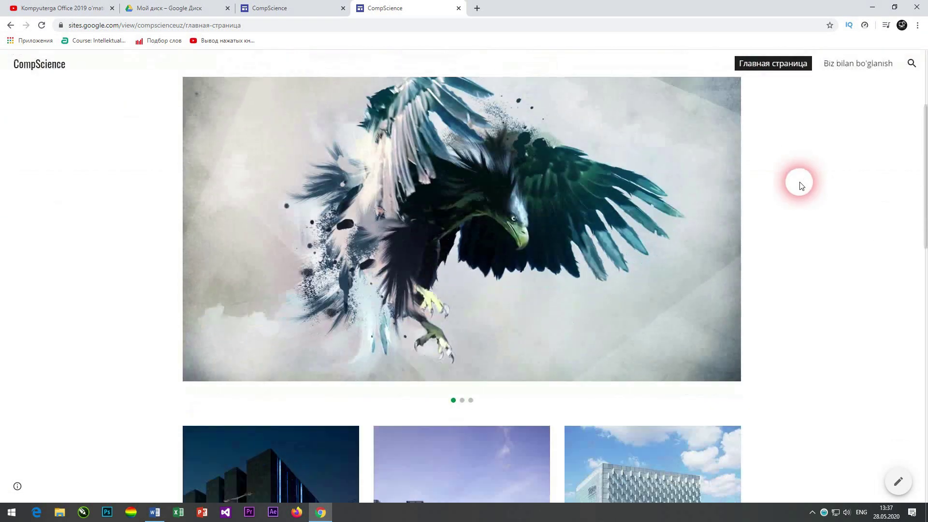
{"action": "scroll", "coordinate": [729, 227], "scroll_direction": "up", "scroll_amount": 2}
{"action": "scroll", "coordinate": [701, 328], "scroll_direction": "down", "scroll_amount": 1}
{"action": "left_click", "coordinate": [736, 286]}
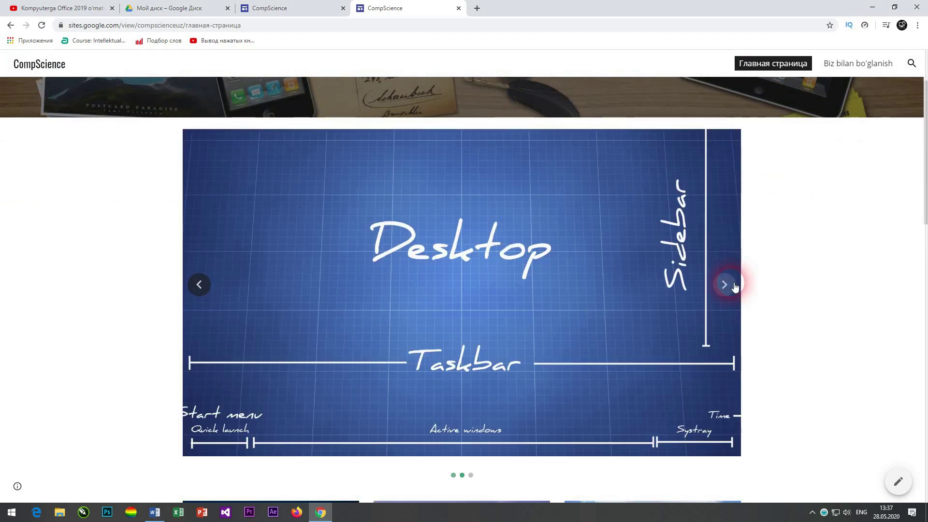
{"action": "scroll", "coordinate": [731, 293], "scroll_direction": "down", "scroll_amount": 8}
{"action": "scroll", "coordinate": [432, 288], "scroll_direction": "down", "scroll_amount": 11}
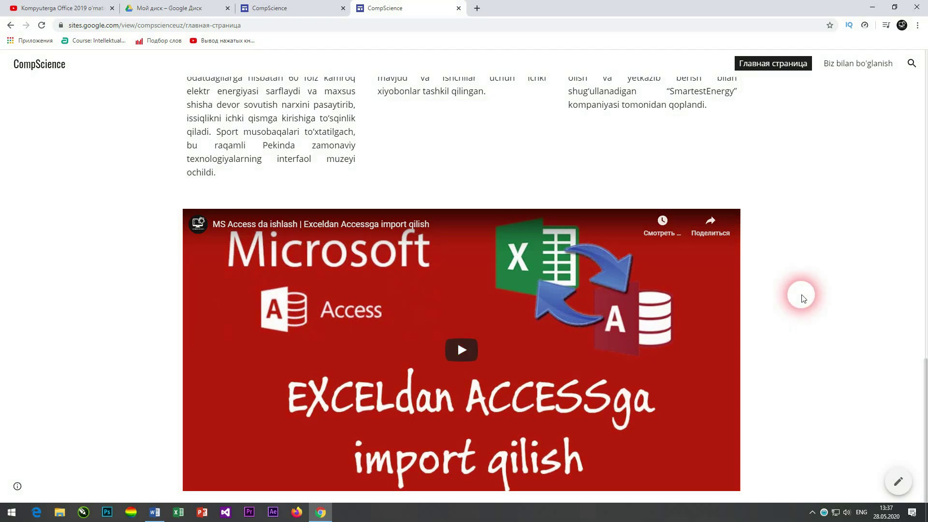
{"action": "scroll", "coordinate": [809, 297], "scroll_direction": "up", "scroll_amount": 10}
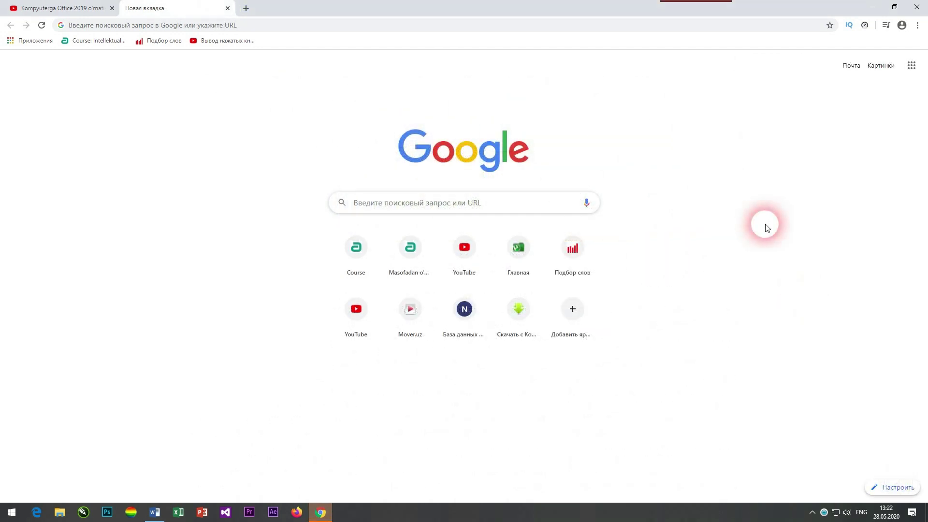
Step: Open Google Drive and sign in with the account e-mail and the account password
{"action": "left_click", "coordinate": [912, 66]}
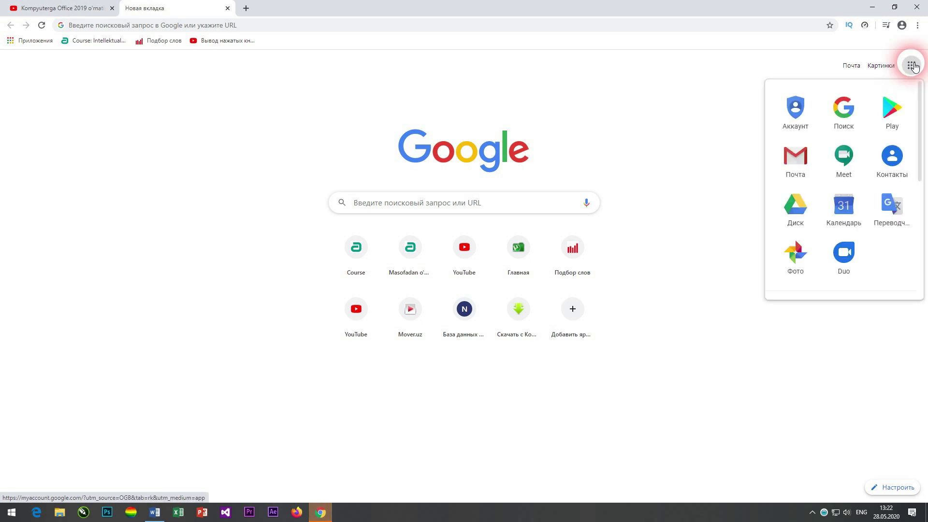
{"action": "left_click", "coordinate": [802, 207]}
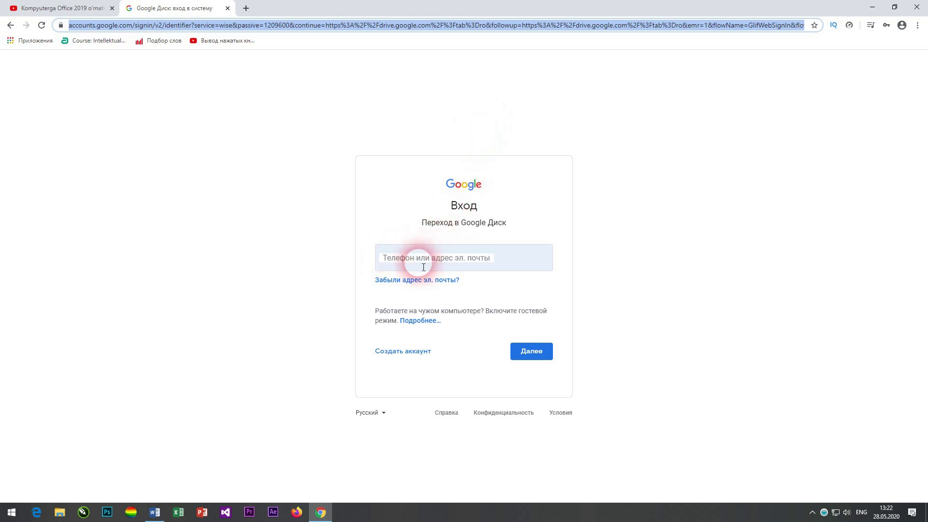
{"action": "left_click", "coordinate": [499, 266]}
{"action": "left_click", "coordinate": [529, 352]}
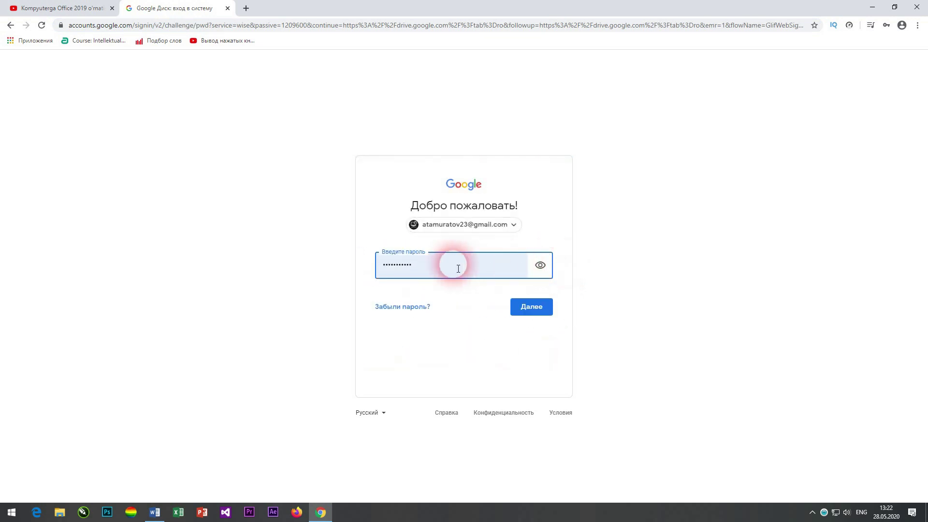
{"action": "left_click", "coordinate": [533, 308]}
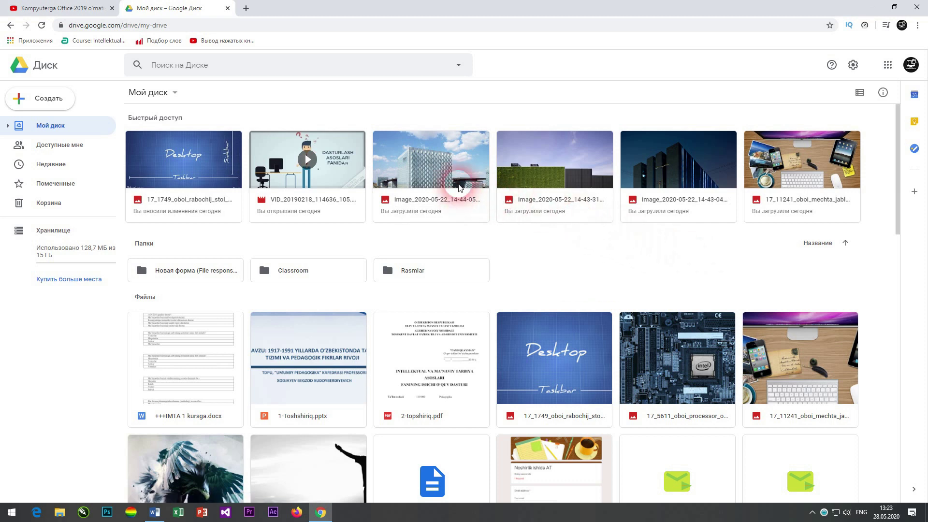
Step: Create a new blank Google Sites website from Google Drive
{"action": "left_click", "coordinate": [75, 104]}
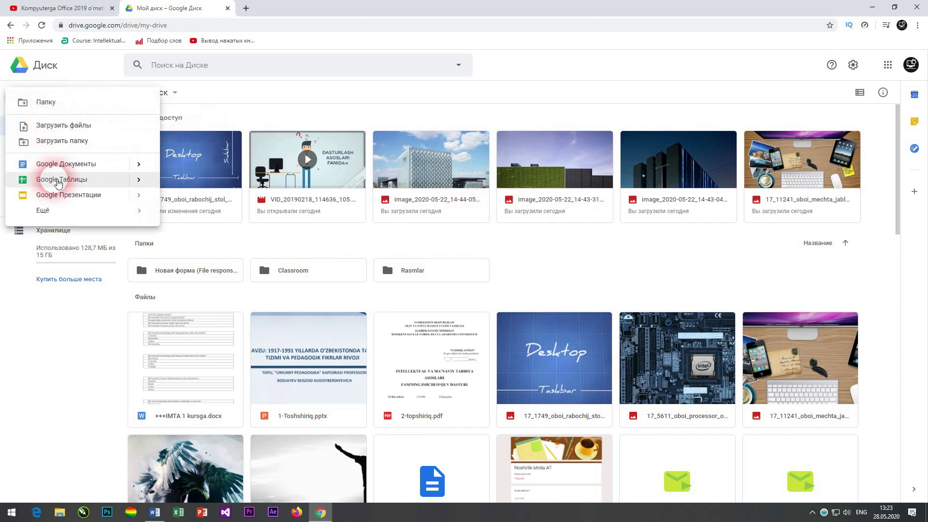
{"action": "mouse_move", "coordinate": [60, 212]}
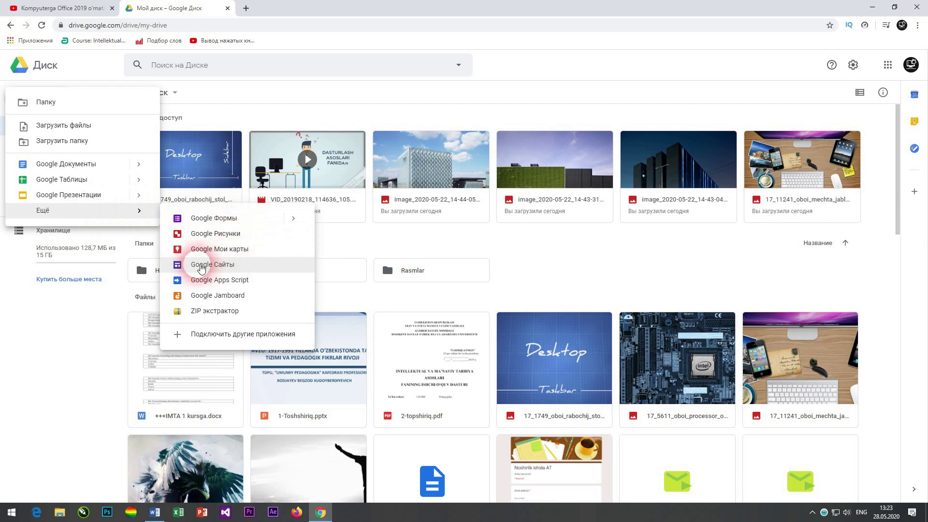
{"action": "left_click", "coordinate": [231, 267]}
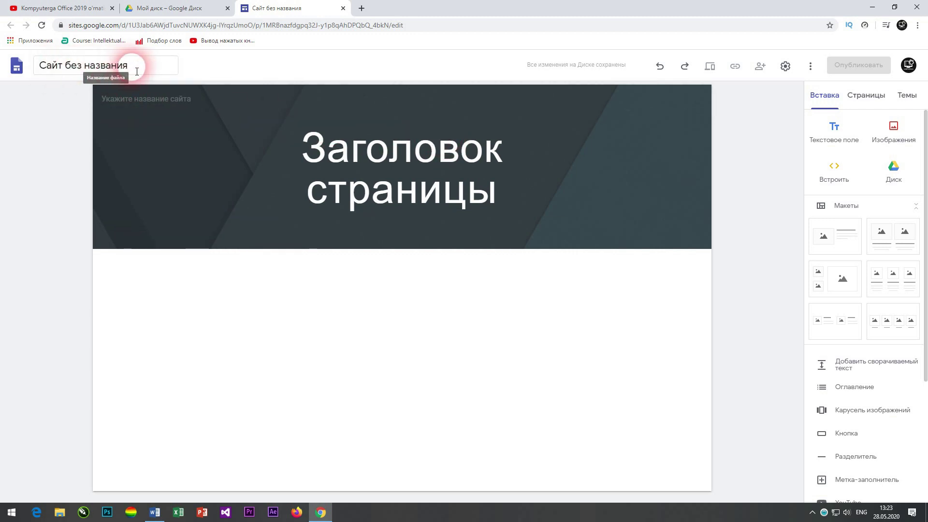
{"action": "left_click", "coordinate": [167, 8]}
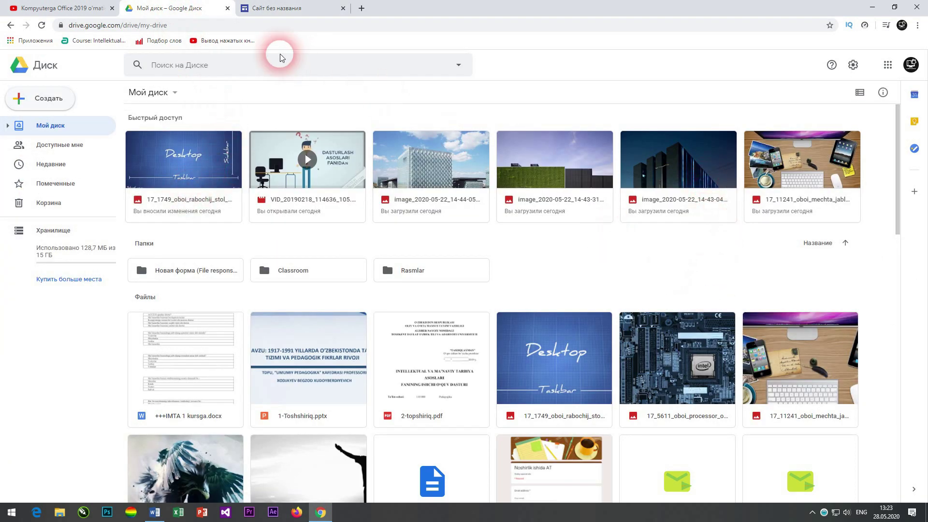
{"action": "left_click", "coordinate": [307, 23]}
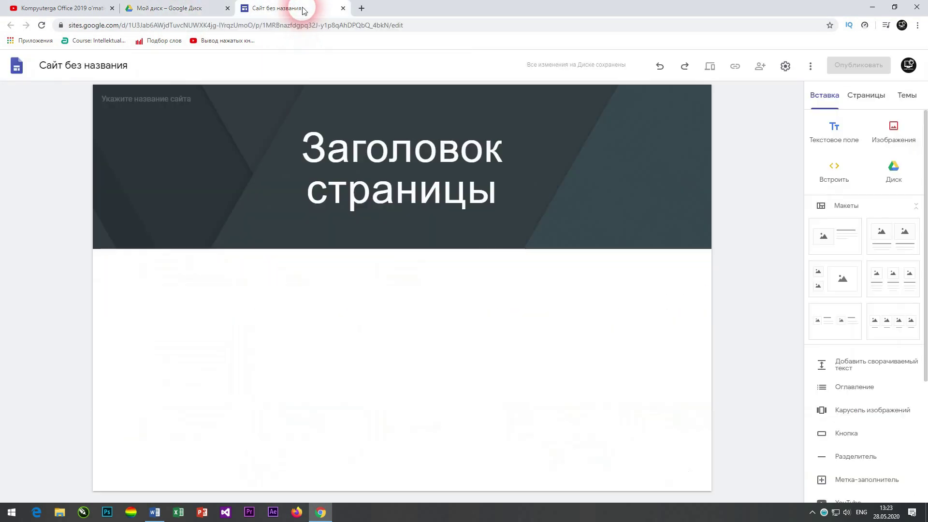
Step: Rename the untitled site file as CompScience
{"action": "left_click", "coordinate": [125, 67]}
{"action": "left_click_drag", "start_coordinate": [124, 67], "coordinate": [58, 65]}
{"action": "type", "text": "CompScience"}
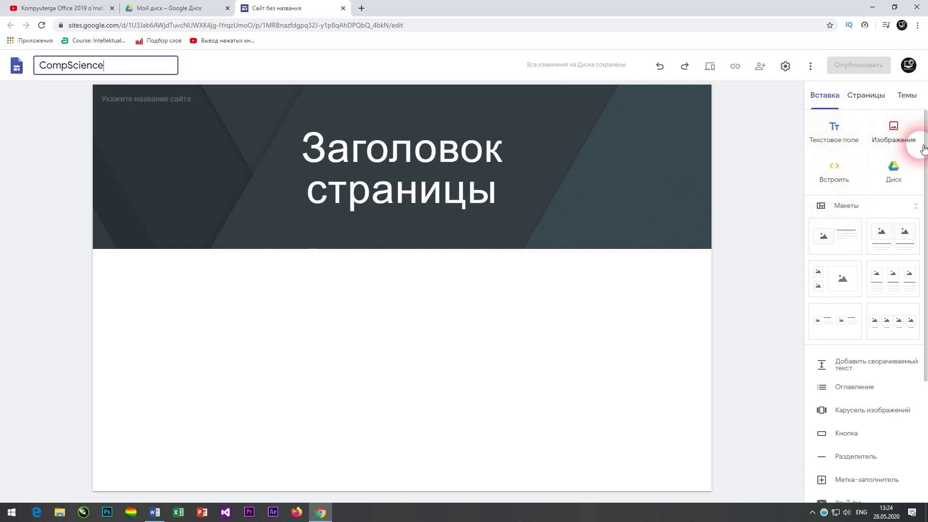
Step: Examine the insertable elements, the site's page list and the available themes
{"action": "scroll", "coordinate": [925, 157], "scroll_direction": "down", "scroll_amount": 1}
{"action": "scroll", "coordinate": [926, 161], "scroll_direction": "up", "scroll_amount": 1}
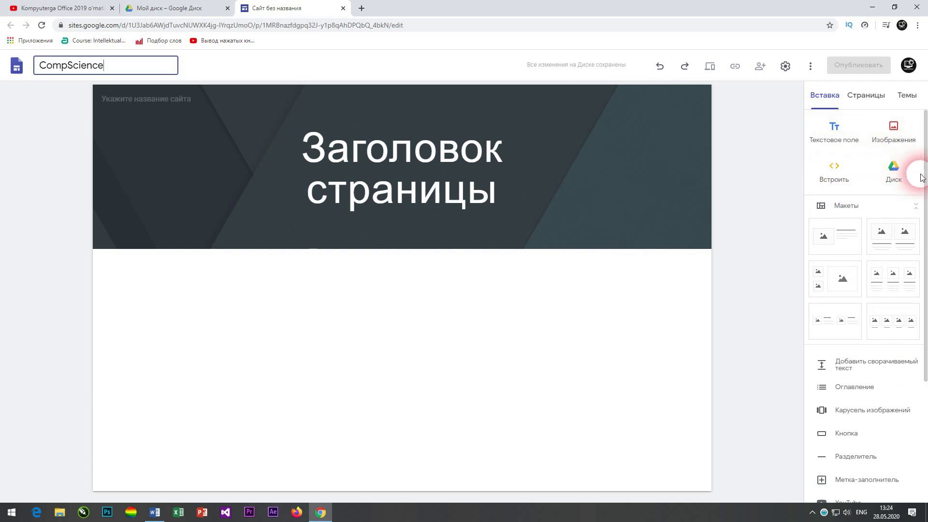
{"action": "left_click_drag", "start_coordinate": [926, 178], "coordinate": [866, 230]}
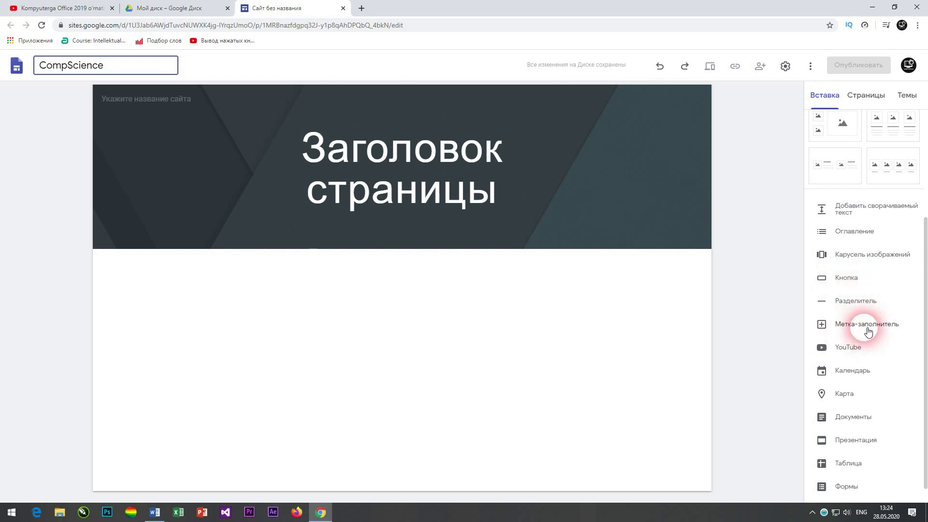
{"action": "scroll", "coordinate": [925, 335], "scroll_direction": "down", "scroll_amount": 1}
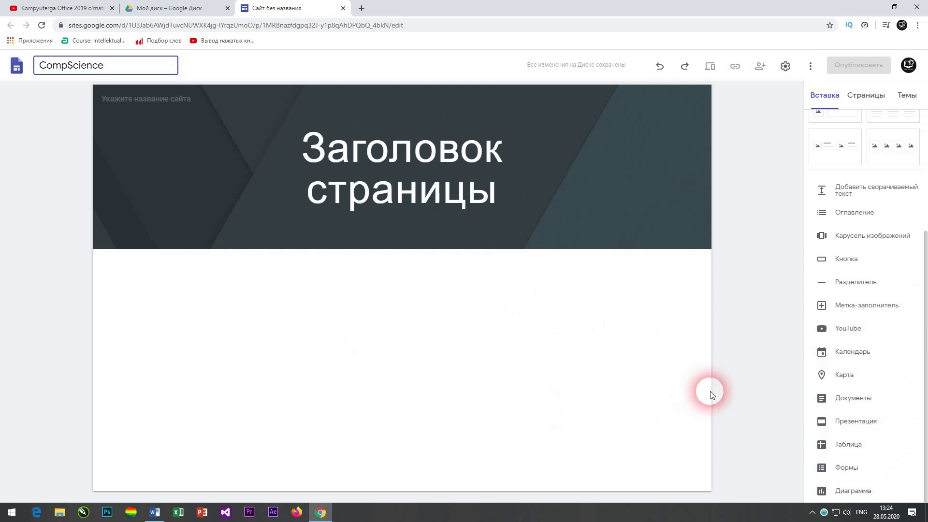
{"action": "left_click", "coordinate": [865, 95]}
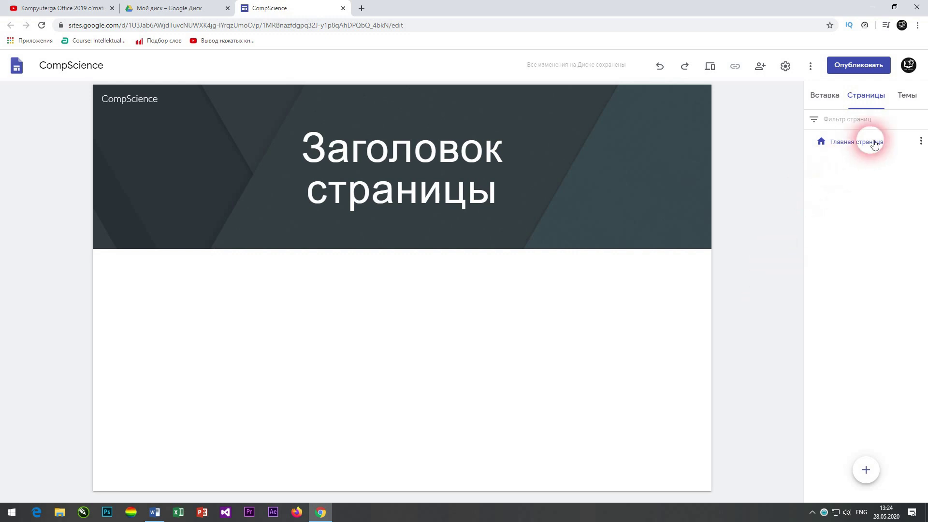
{"action": "left_click", "coordinate": [909, 99]}
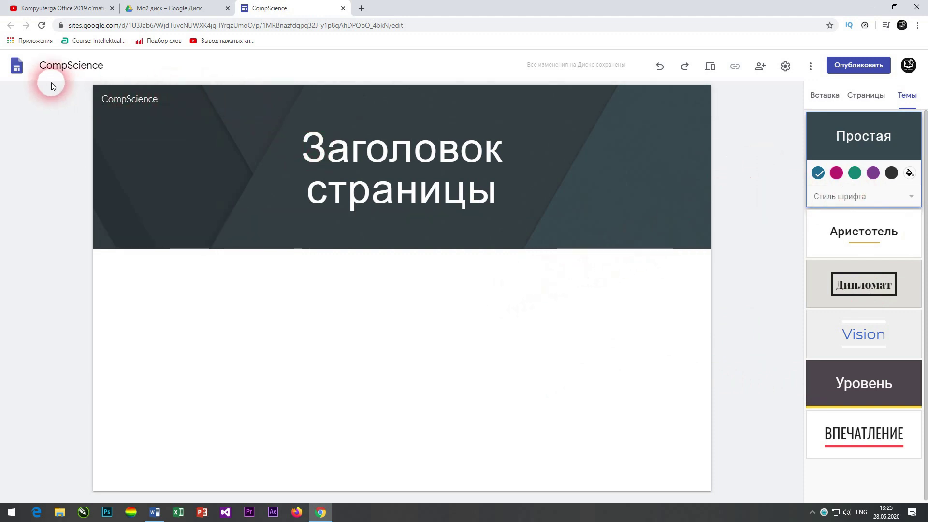
Step: Examine the logo options in the brand image settings, both uploading a file and choosing an image from Google Drive, without adding a logo
{"action": "left_click", "coordinate": [45, 64]}
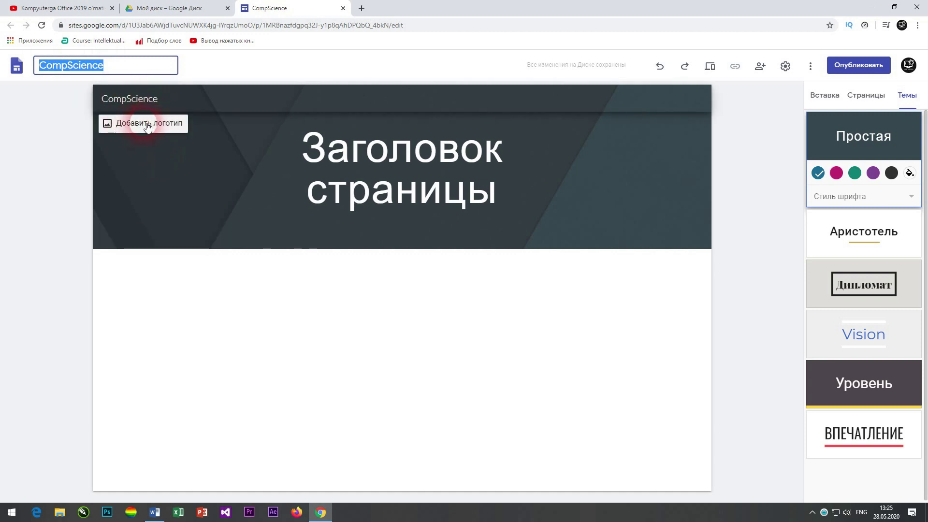
{"action": "left_click", "coordinate": [140, 123]}
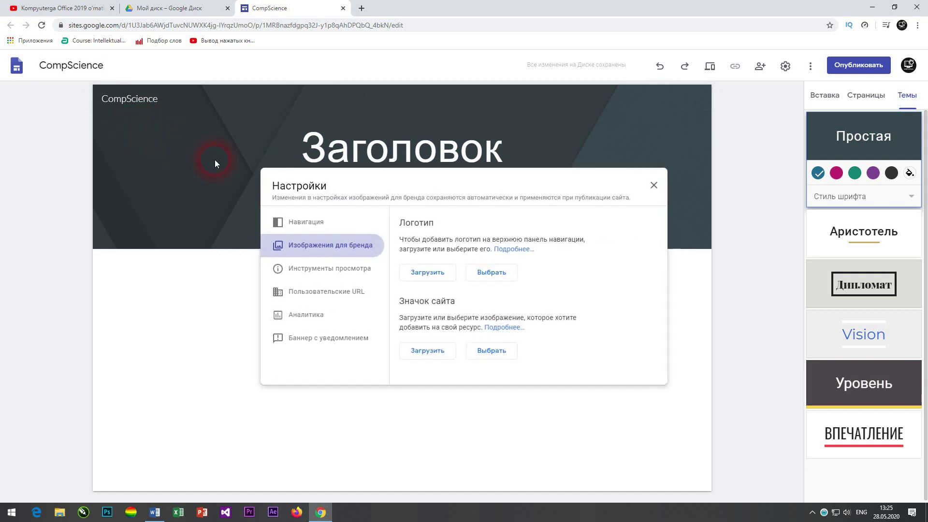
{"action": "left_click", "coordinate": [419, 278]}
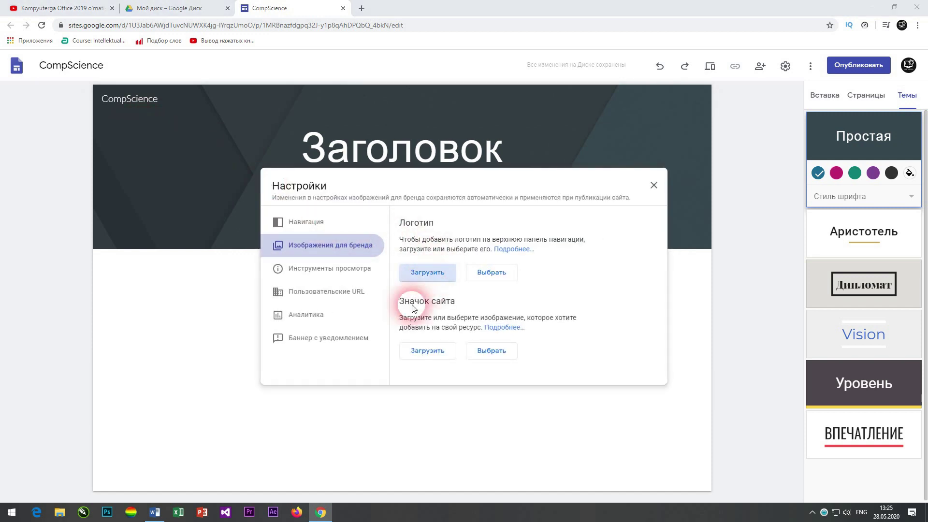
{"action": "left_click", "coordinate": [123, 121]}
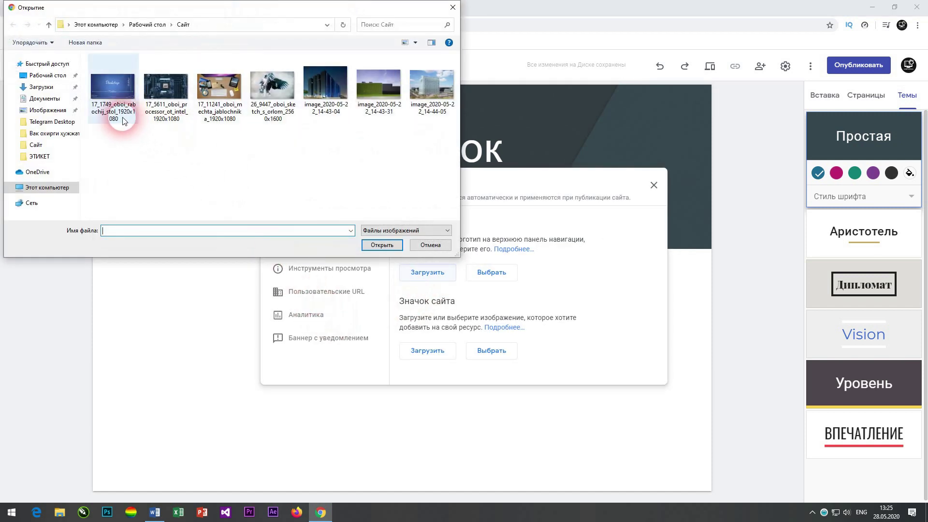
{"action": "left_click", "coordinate": [425, 245]}
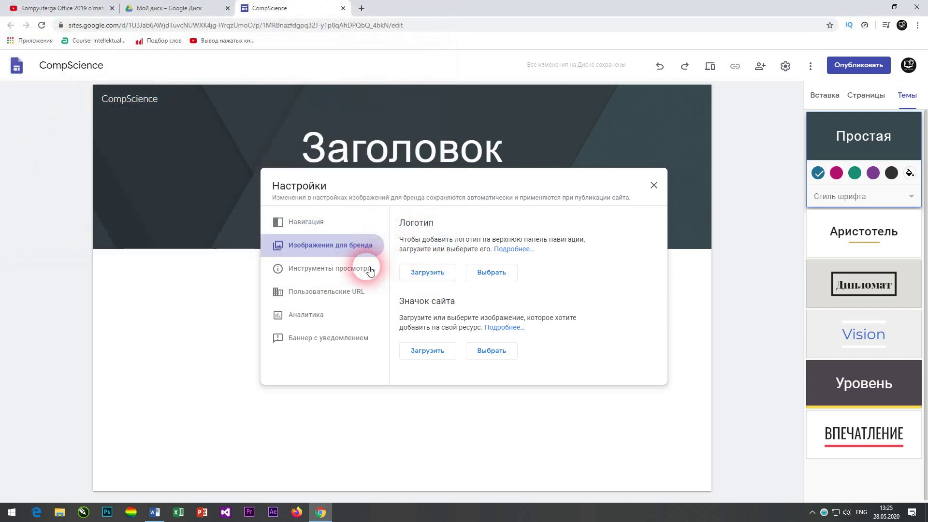
{"action": "left_click", "coordinate": [492, 273]}
{"action": "left_click", "coordinate": [433, 169]}
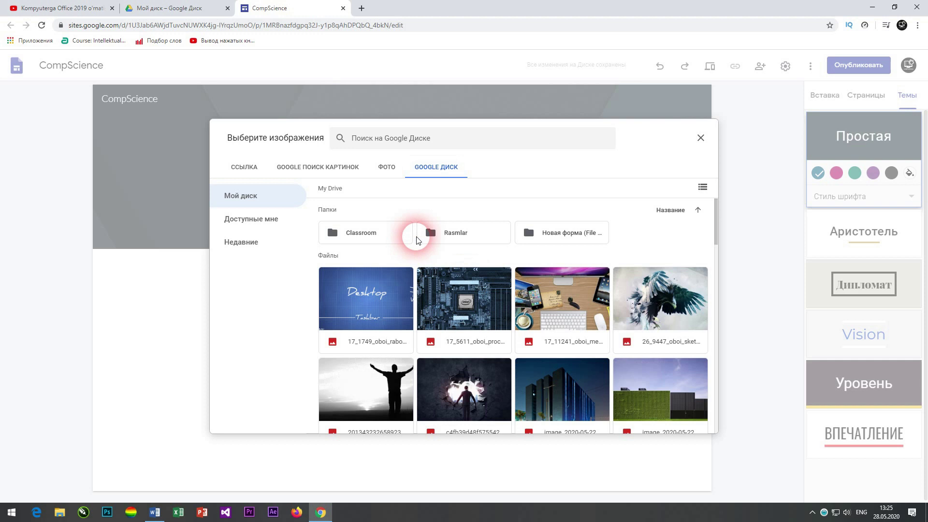
{"action": "left_click", "coordinate": [700, 138]}
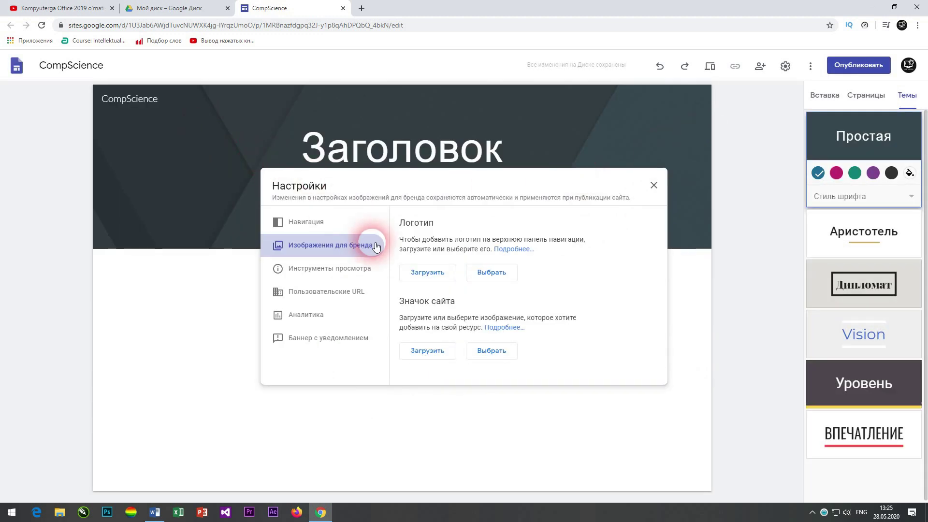
{"action": "left_click", "coordinate": [655, 186]}
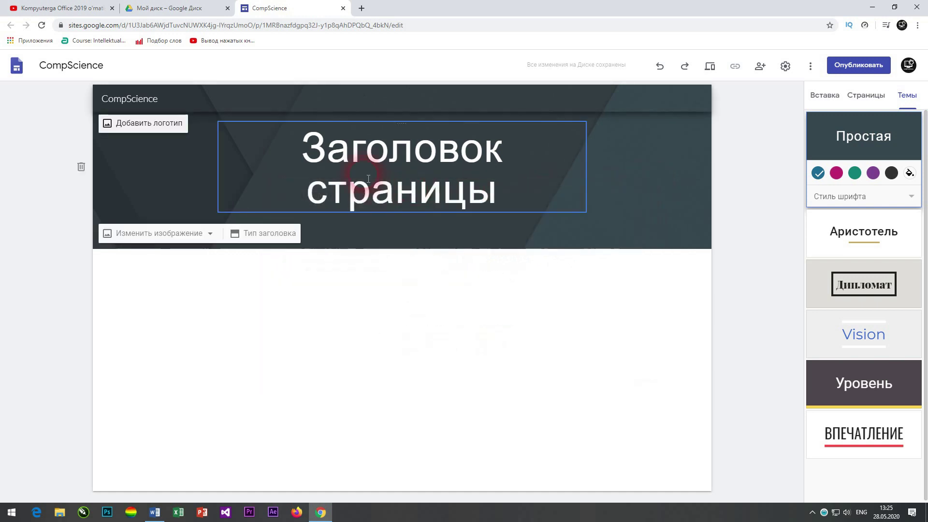
Step: Replace the home page header's placeholder title with "CompScience" and make it bold
{"action": "left_click_drag", "start_coordinate": [298, 151], "coordinate": [511, 205]}
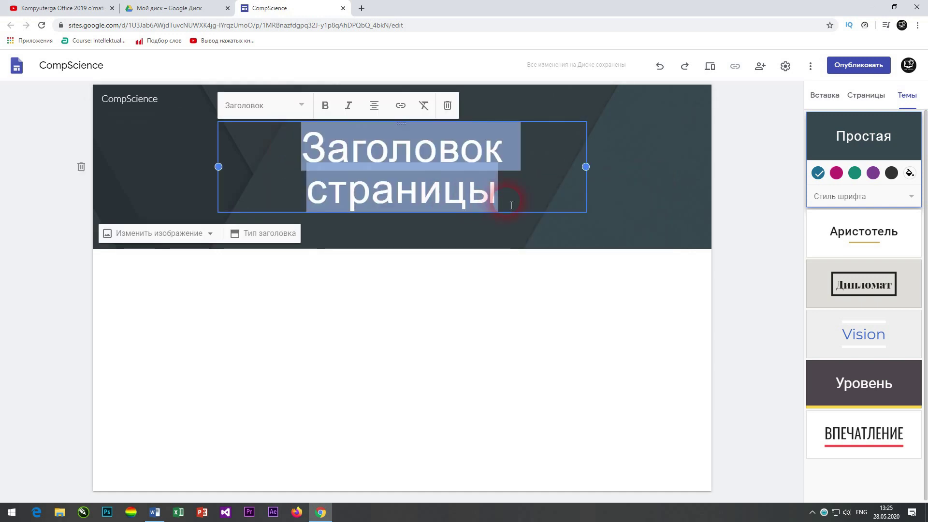
{"action": "type", "text": "ComScience"}
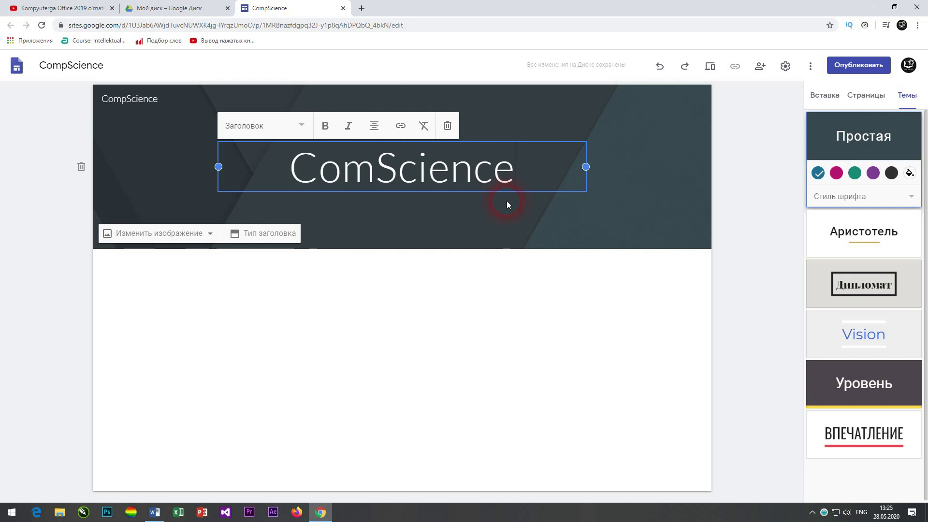
{"action": "left_click_drag", "start_coordinate": [292, 172], "coordinate": [511, 170]}
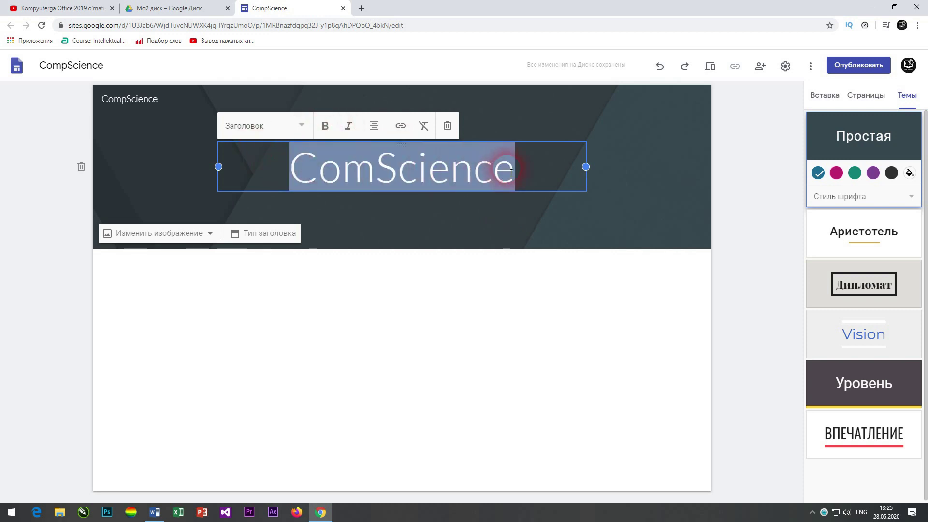
{"action": "left_click", "coordinate": [267, 127]}
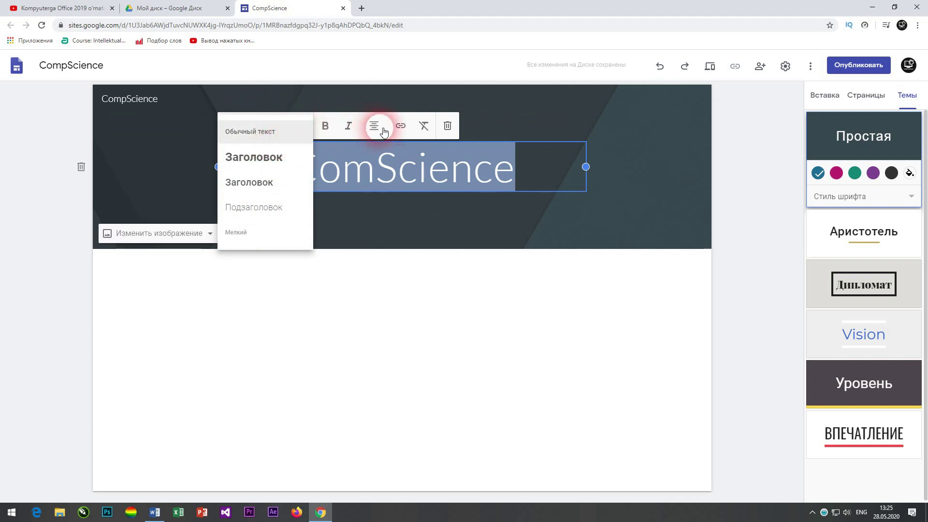
{"action": "left_click", "coordinate": [324, 123]}
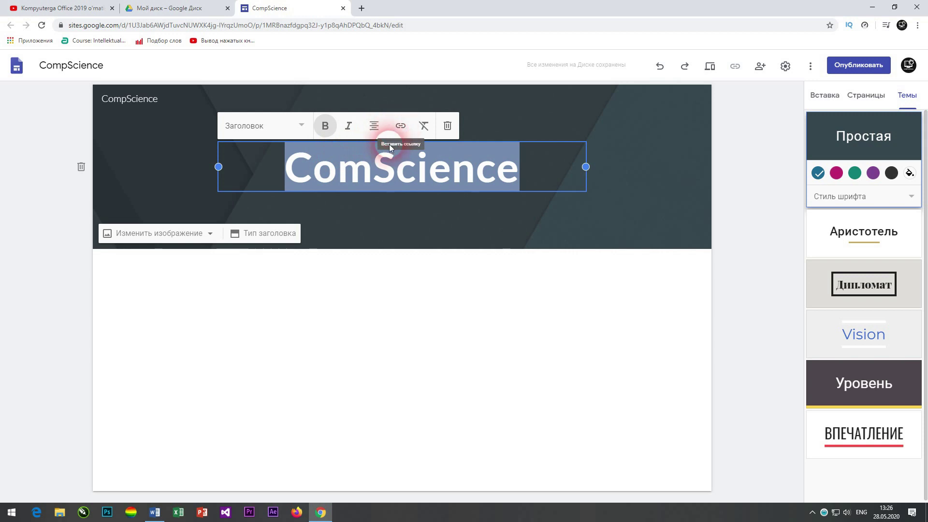
{"action": "left_click", "coordinate": [383, 166]}
{"action": "type", "text": "p"}
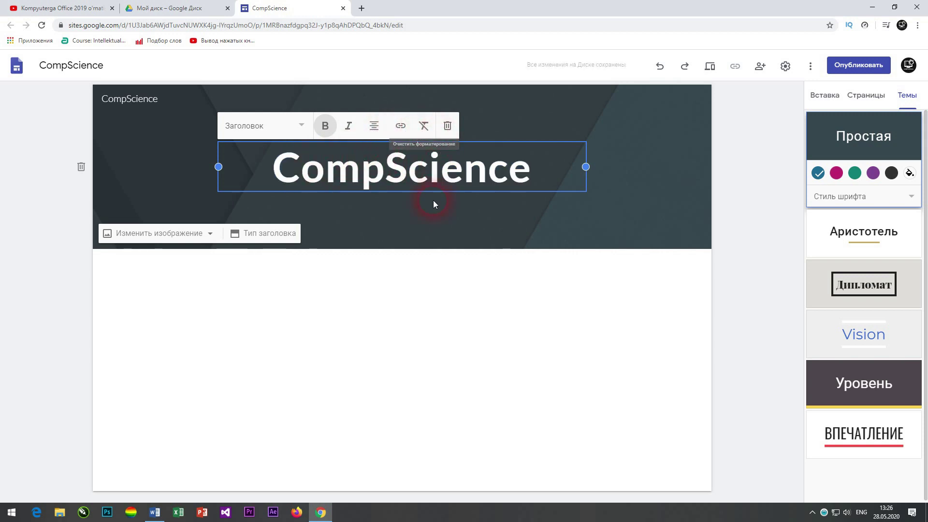
Step: Replace the header's background with the Google Drive image of a desk with a keyboard, phone and tablet
{"action": "left_click", "coordinate": [399, 263]}
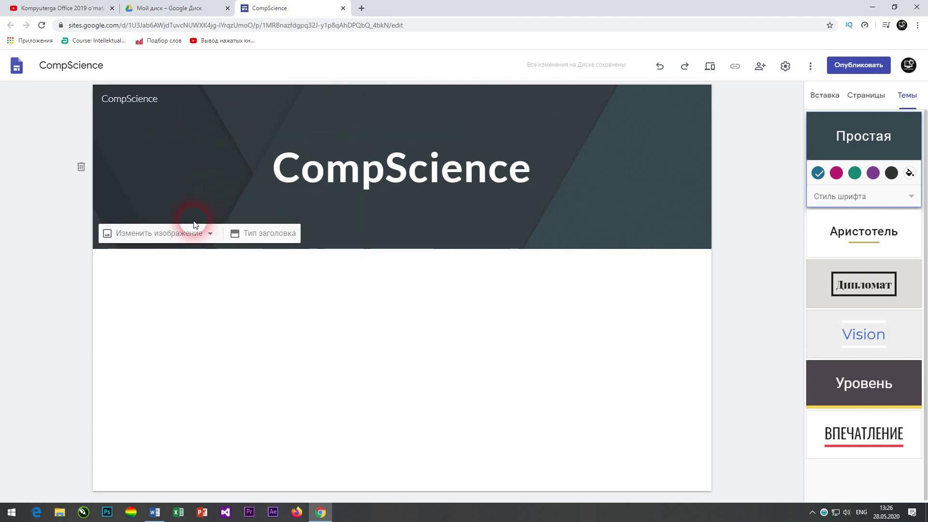
{"action": "left_click", "coordinate": [218, 237]}
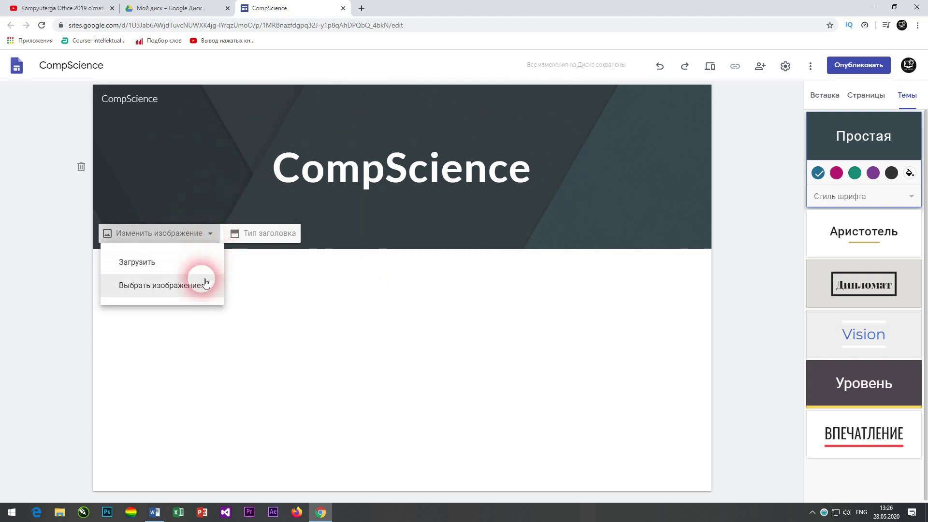
{"action": "left_click", "coordinate": [172, 286]}
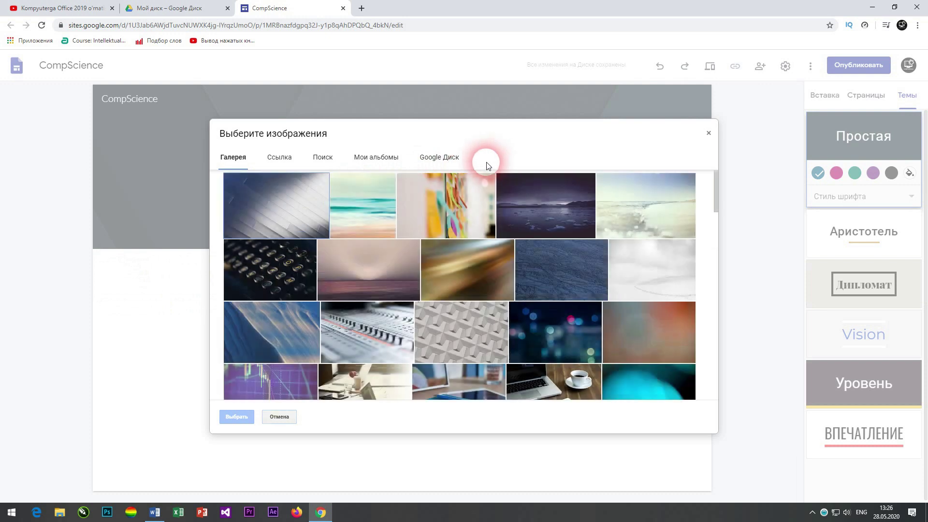
{"action": "left_click", "coordinate": [444, 158]}
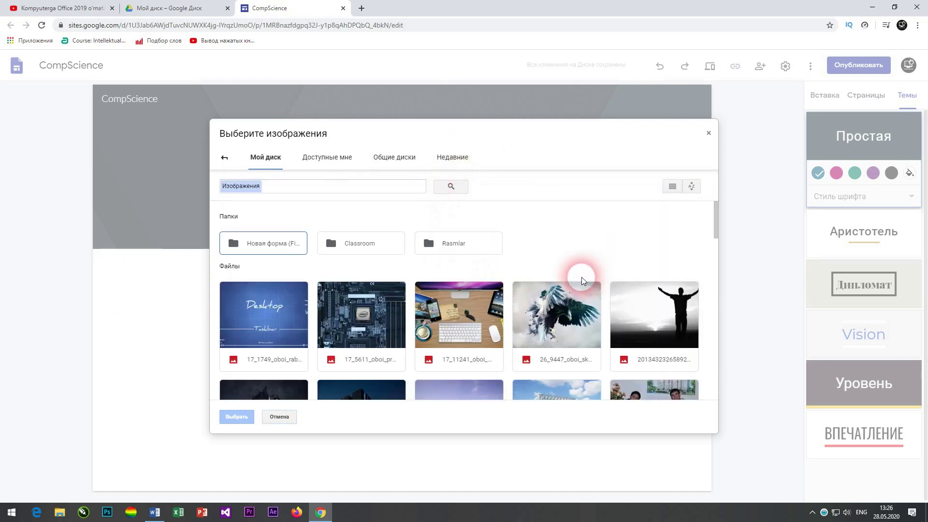
{"action": "left_click", "coordinate": [454, 325]}
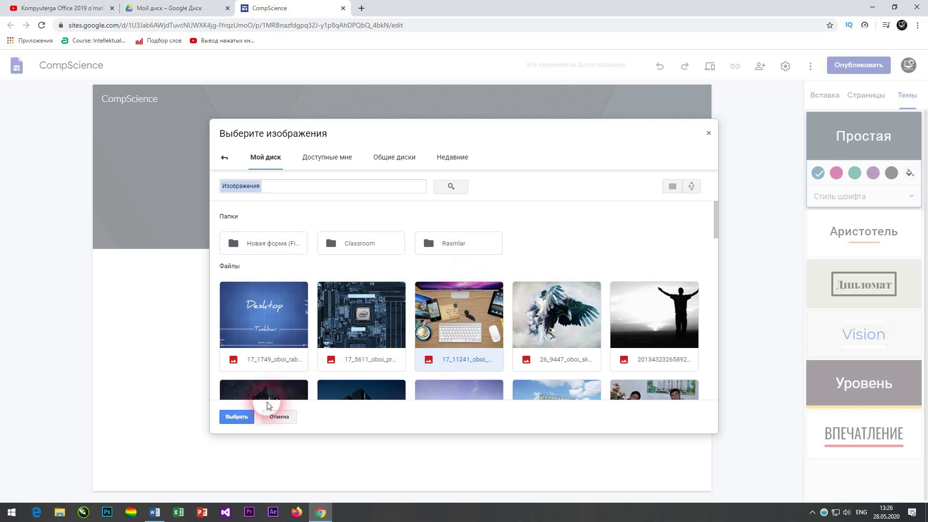
{"action": "left_click", "coordinate": [239, 417]}
{"action": "mouse_move", "coordinate": [380, 224]}
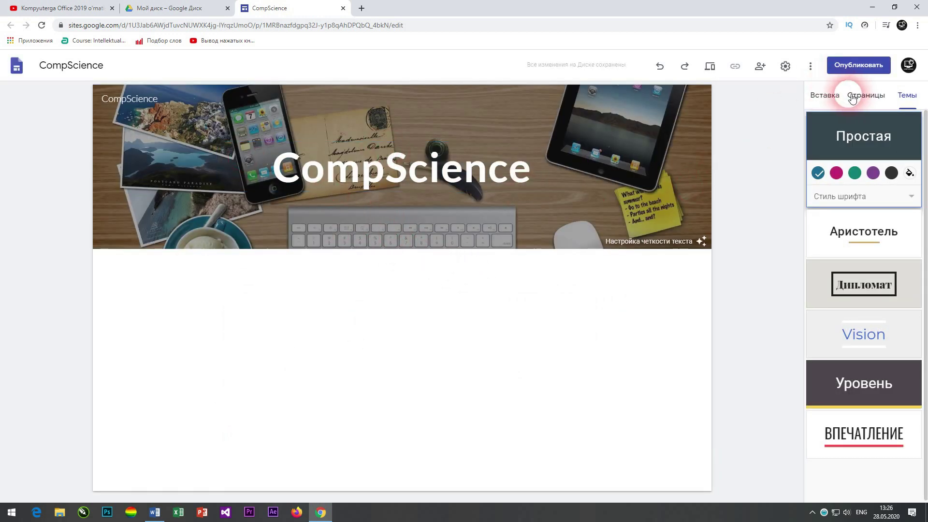
Step: Apply the «Впечатление» theme to the site and set its accent color to green
{"action": "left_click", "coordinate": [892, 433]}
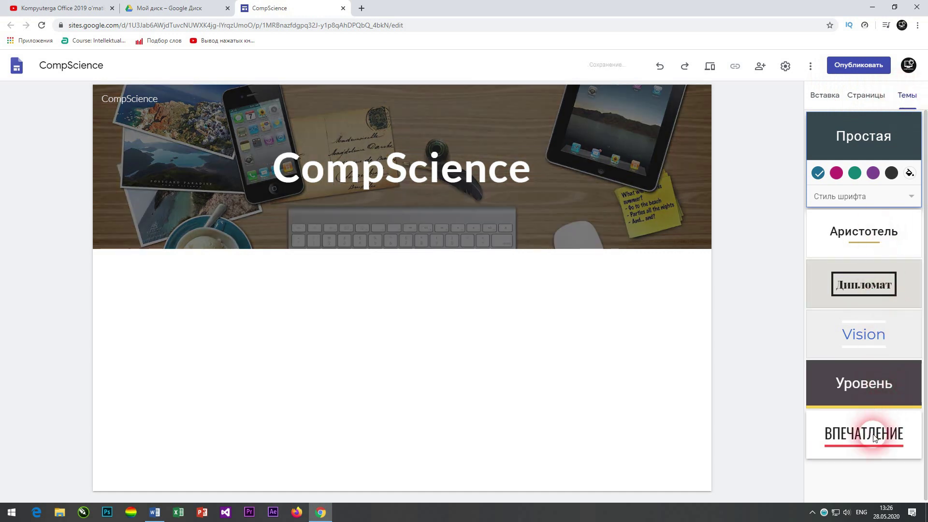
{"action": "left_click", "coordinate": [335, 197]}
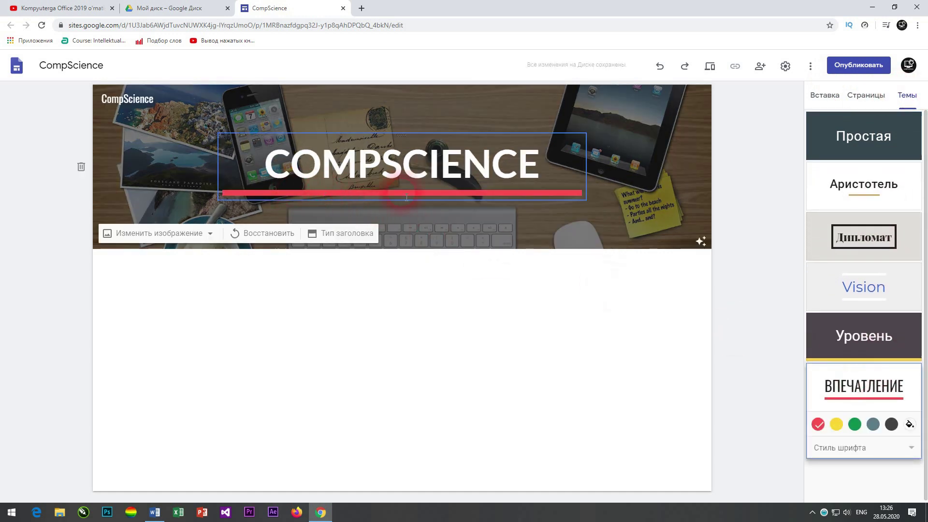
{"action": "left_click", "coordinate": [855, 426]}
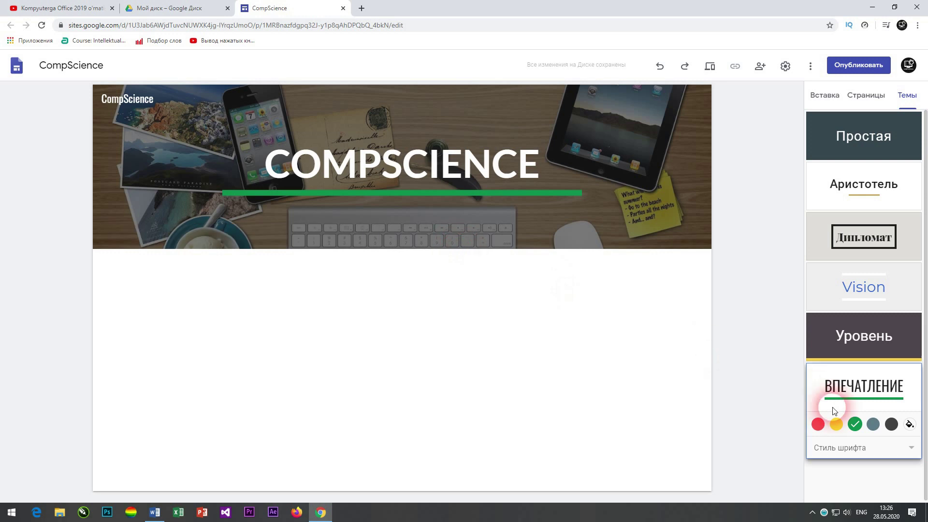
{"action": "left_click", "coordinate": [454, 184]}
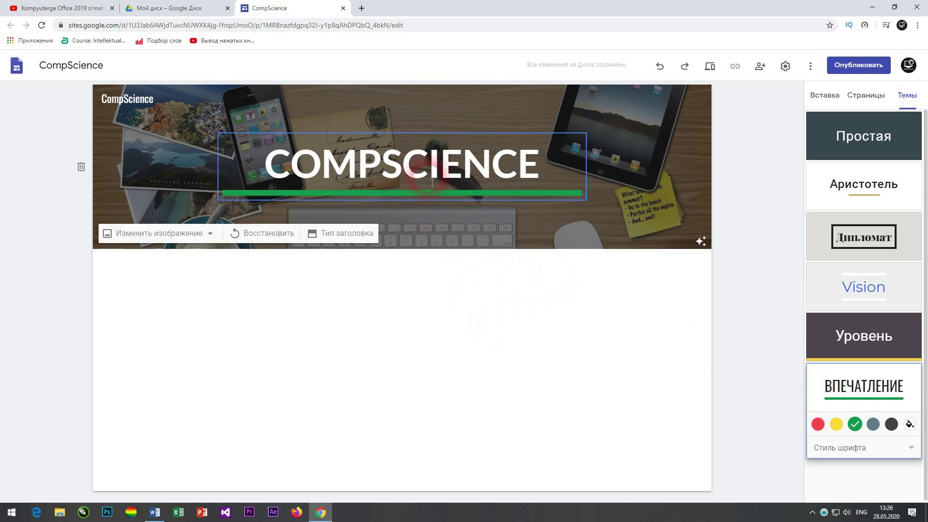
Step: Try the «Большой баннер», «Обложка» and «Только заголовок» header types, and return the header to «Баннер»
{"action": "left_click", "coordinate": [350, 242]}
{"action": "left_click", "coordinate": [195, 137]}
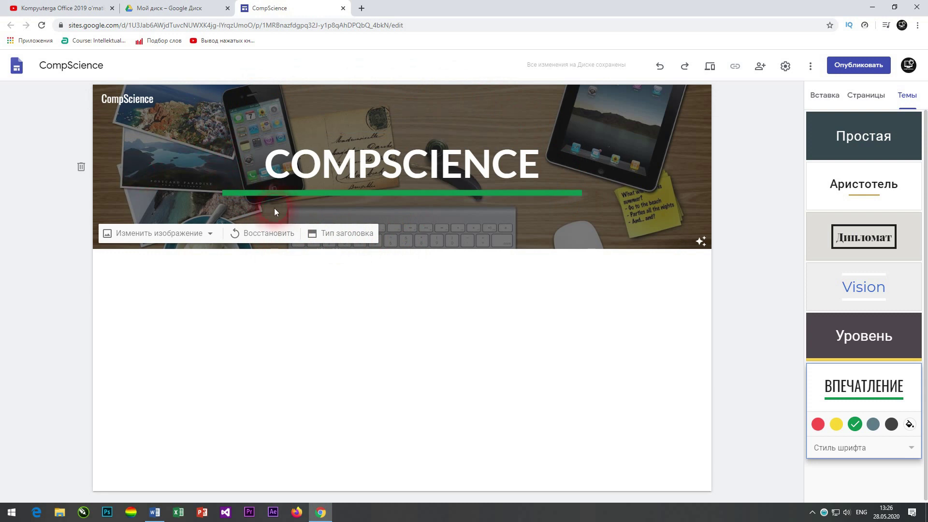
{"action": "left_click", "coordinate": [204, 235]}
{"action": "left_click", "coordinate": [344, 236]}
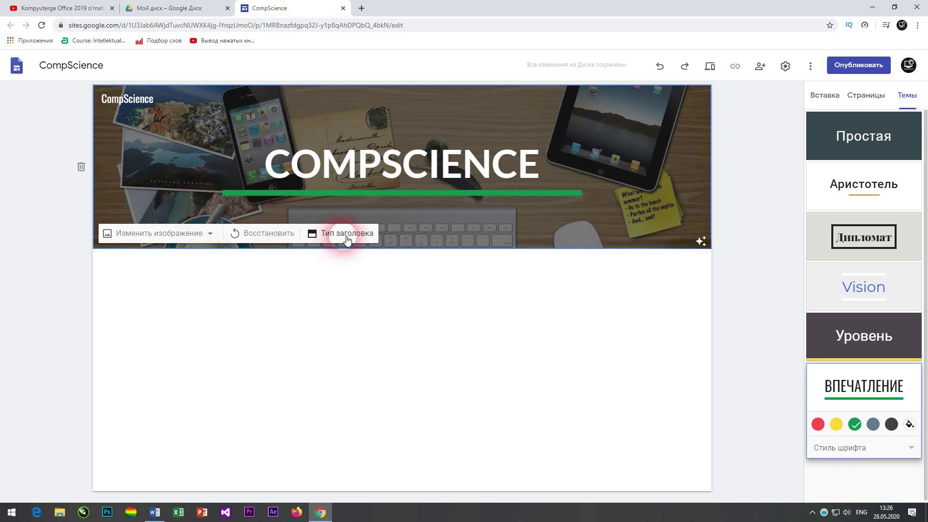
{"action": "left_click", "coordinate": [260, 234]}
{"action": "left_click", "coordinate": [509, 195]}
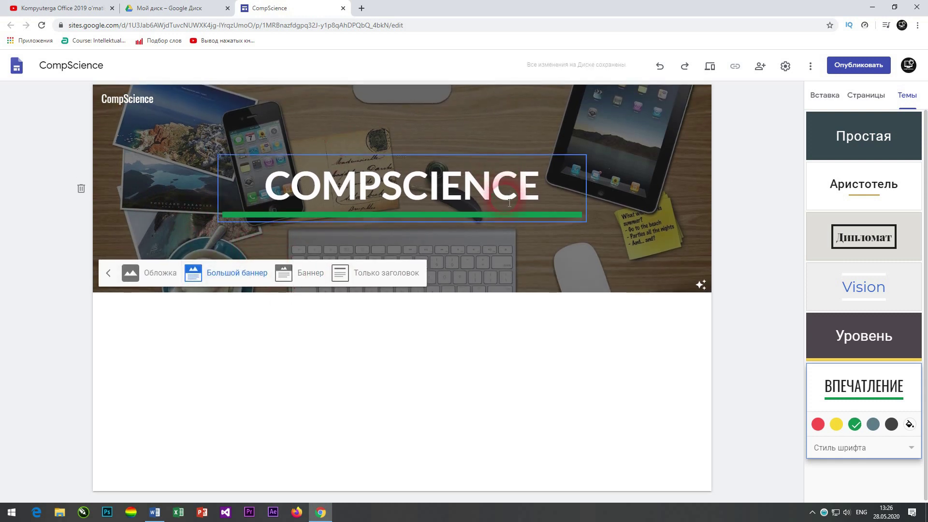
{"action": "left_click", "coordinate": [164, 274]}
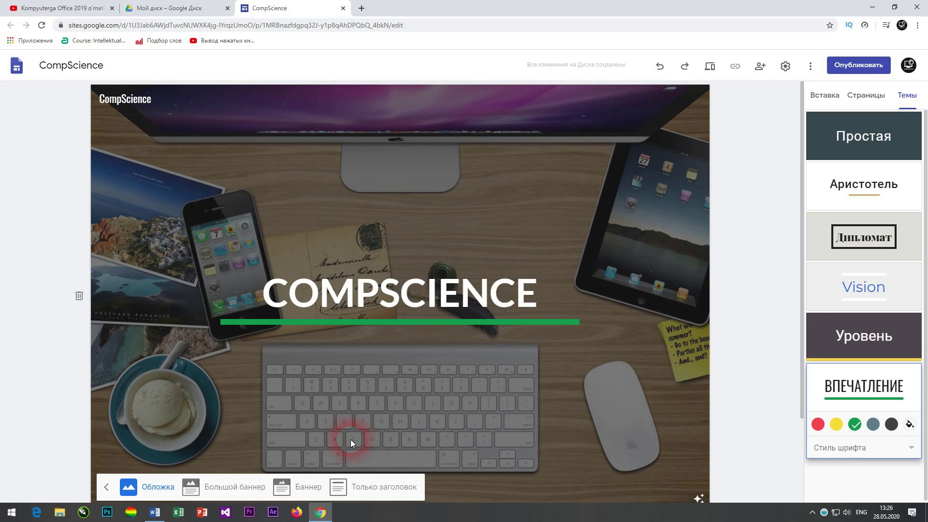
{"action": "left_click", "coordinate": [383, 486]}
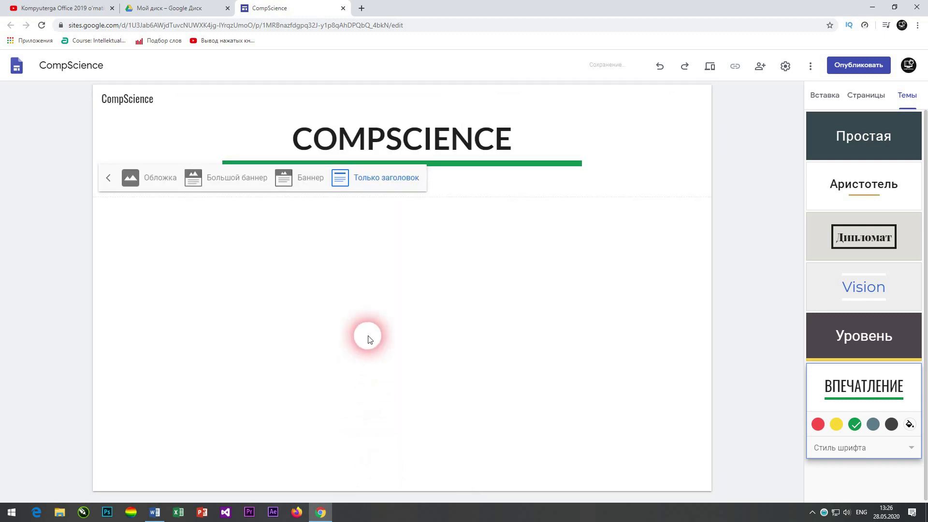
{"action": "left_click", "coordinate": [308, 179]}
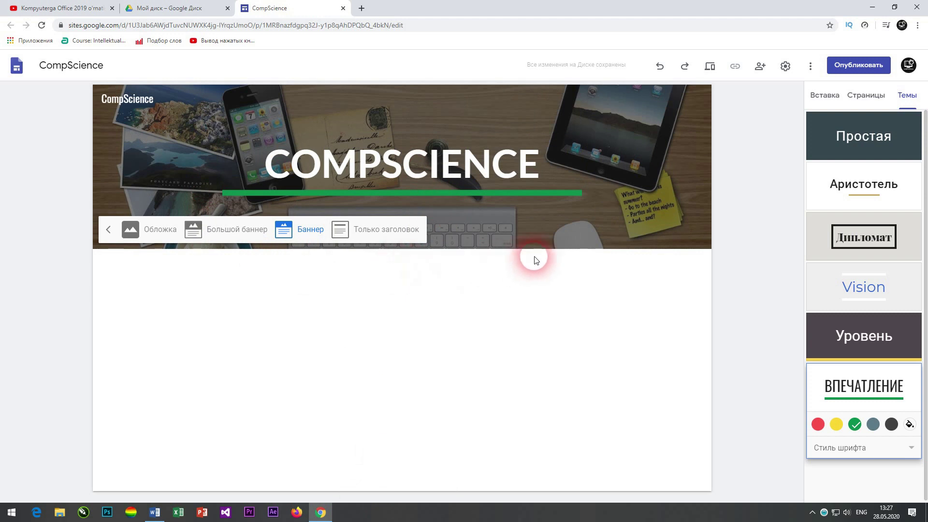
{"action": "left_click", "coordinate": [448, 305]}
{"action": "left_click", "coordinate": [272, 183]}
{"action": "left_click", "coordinate": [411, 240]}
Step: Insert the three-column layout with an image, heading and text in each column below the header
{"action": "left_click", "coordinate": [822, 95]}
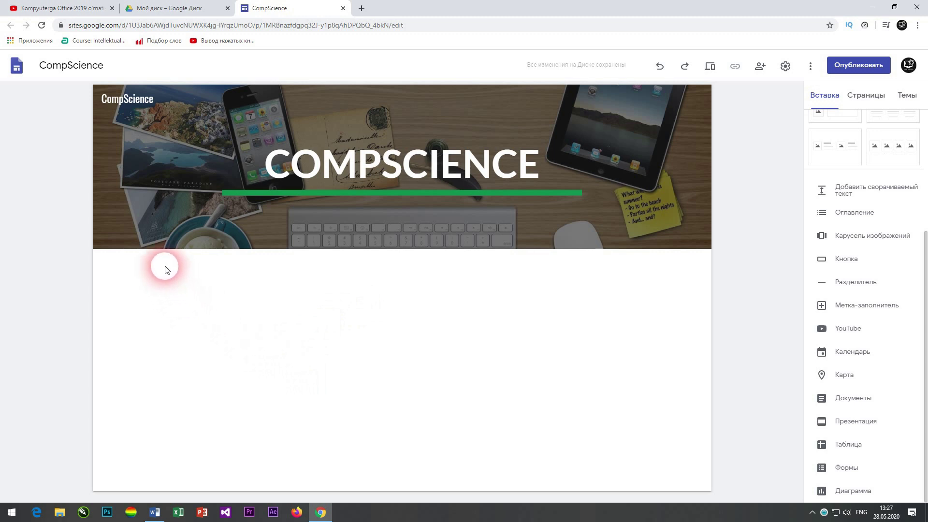
{"action": "scroll", "coordinate": [916, 184], "scroll_direction": "up", "scroll_amount": 4}
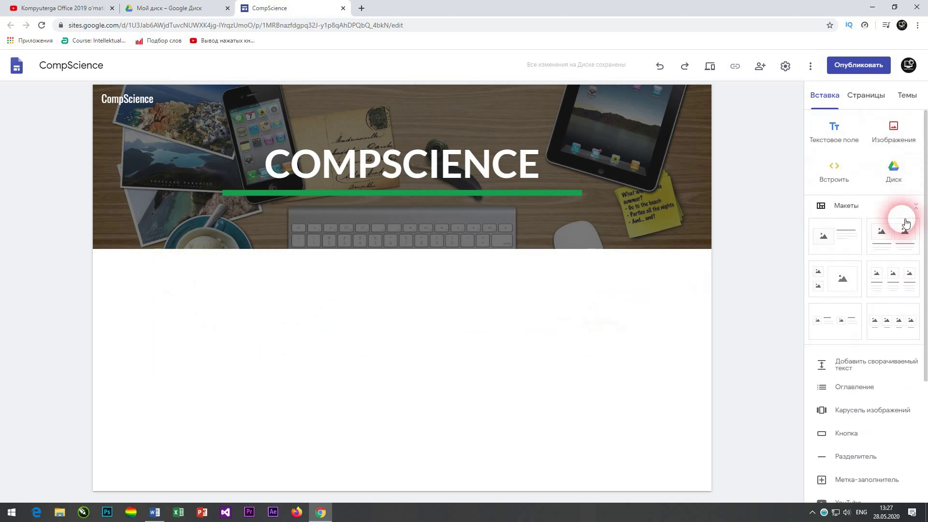
{"action": "left_click", "coordinate": [894, 277]}
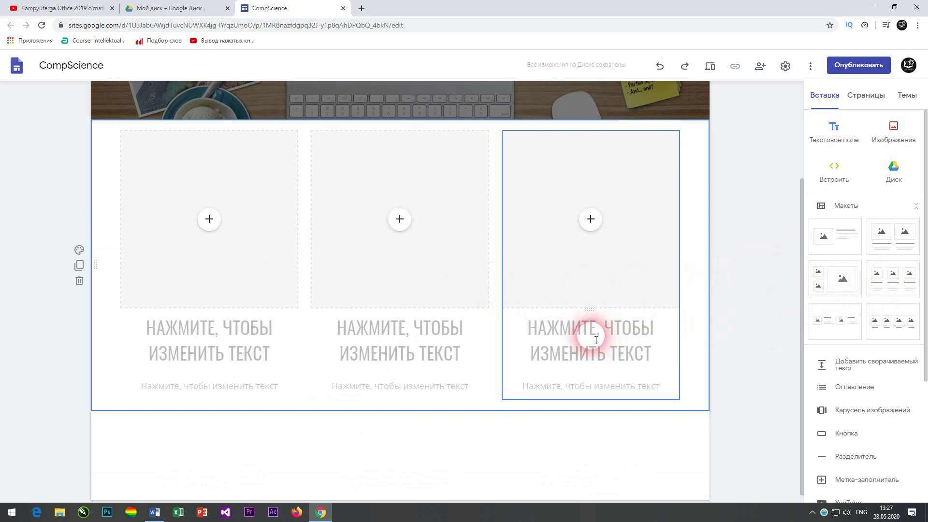
{"action": "scroll", "coordinate": [556, 334], "scroll_direction": "up", "scroll_amount": 1}
{"action": "scroll", "coordinate": [452, 342], "scroll_direction": "down", "scroll_amount": 1}
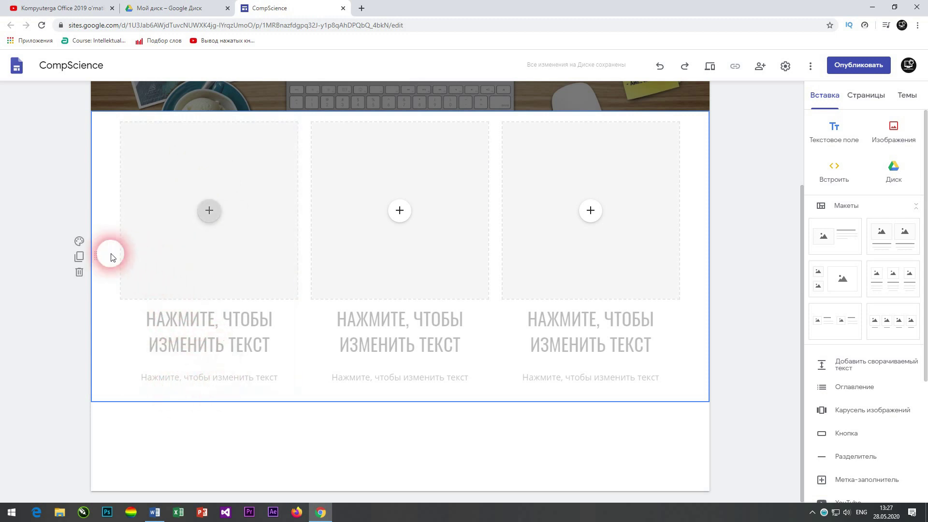
Step: Try the «Выделение 1» and «Выделение 2» backgrounds on the three-column section, and return it to «Обычный»
{"action": "left_click", "coordinate": [79, 241]}
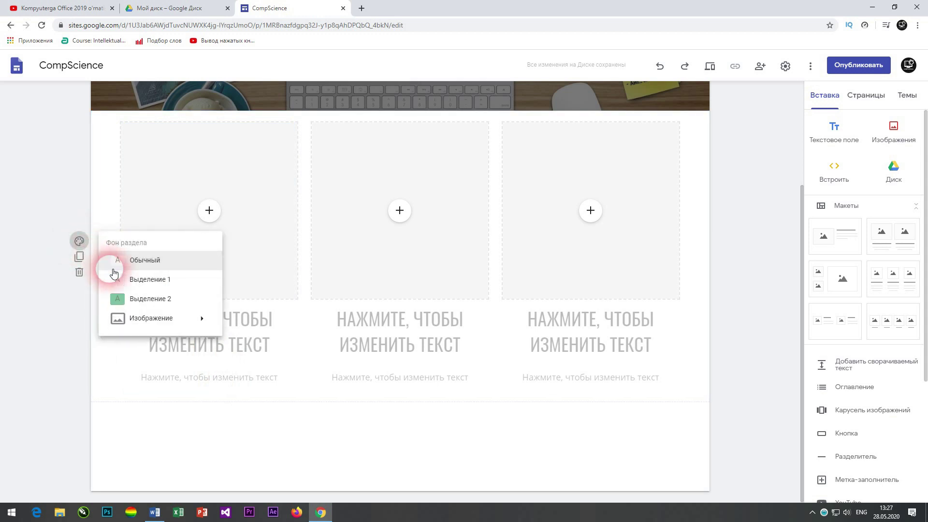
{"action": "left_click", "coordinate": [149, 281]}
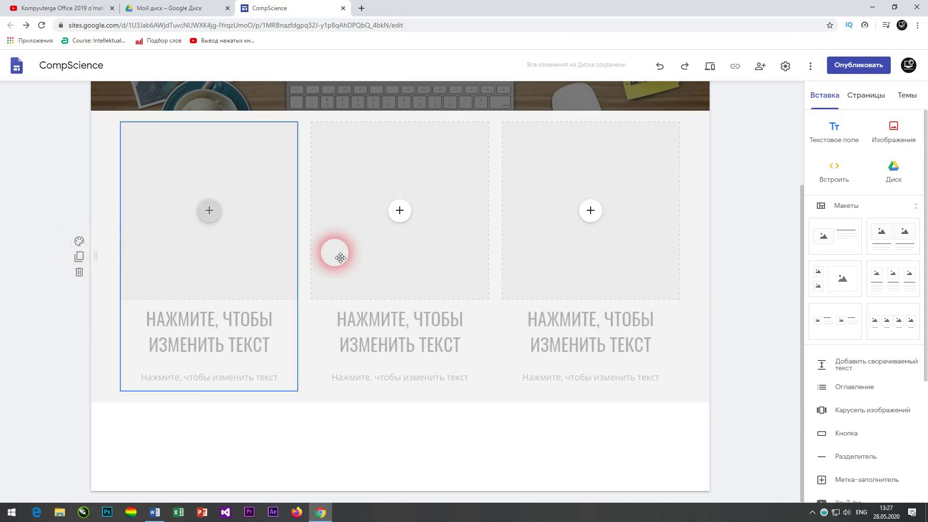
{"action": "left_click", "coordinate": [85, 246]}
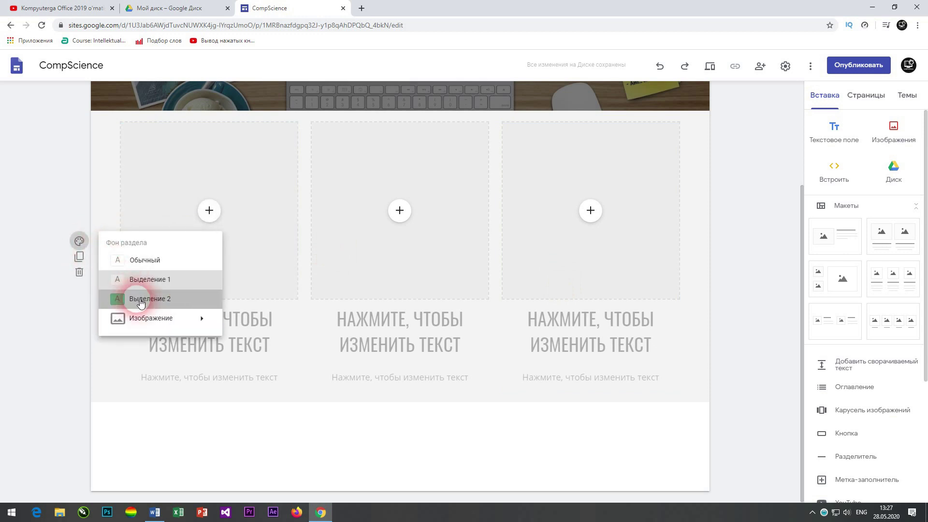
{"action": "left_click", "coordinate": [142, 302]}
{"action": "left_click", "coordinate": [85, 246]}
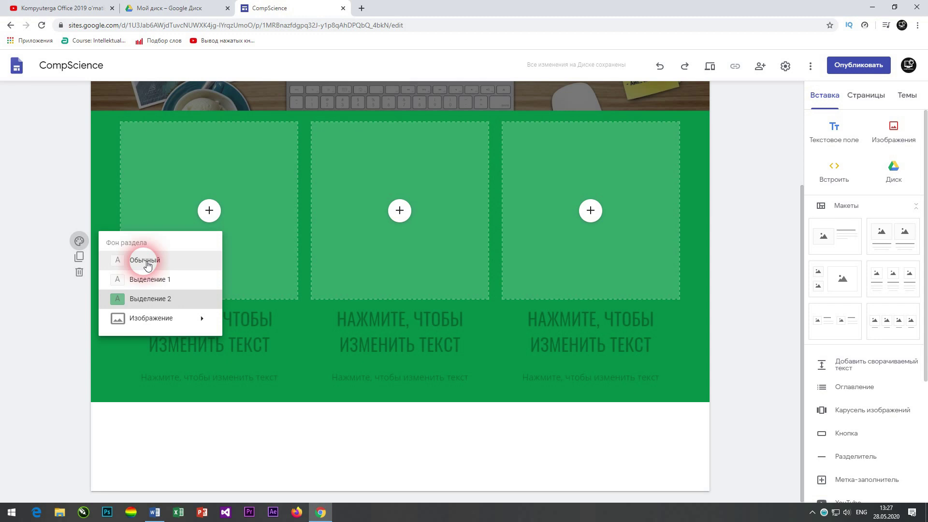
{"action": "left_click", "coordinate": [146, 262]}
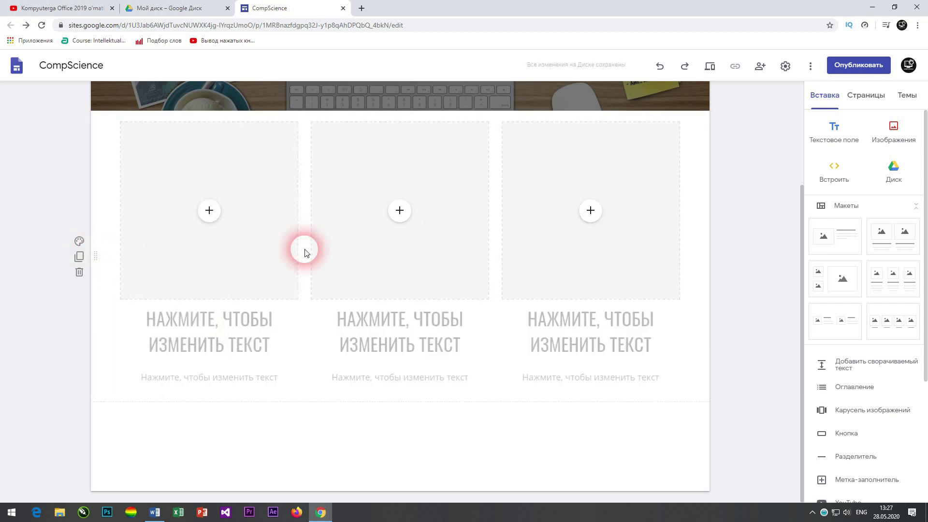
Step: Fill the first column's image placeholder with the Google Drive picture of dark buildings lit in blue at night
{"action": "left_click", "coordinate": [210, 213]}
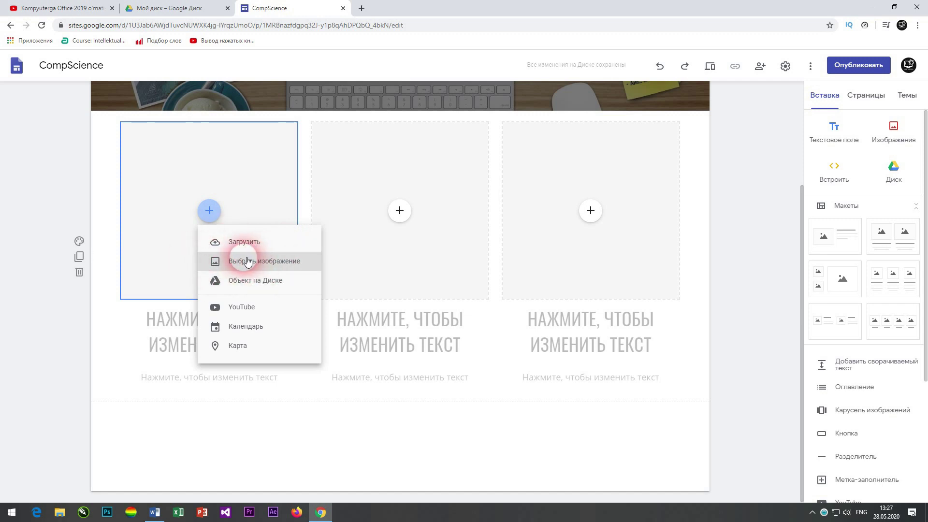
{"action": "left_click", "coordinate": [307, 263]}
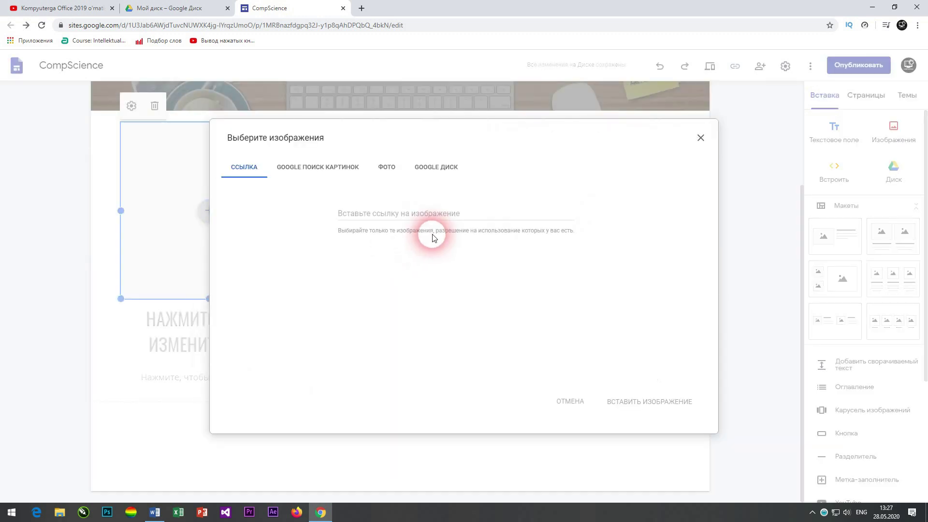
{"action": "left_click", "coordinate": [449, 169]}
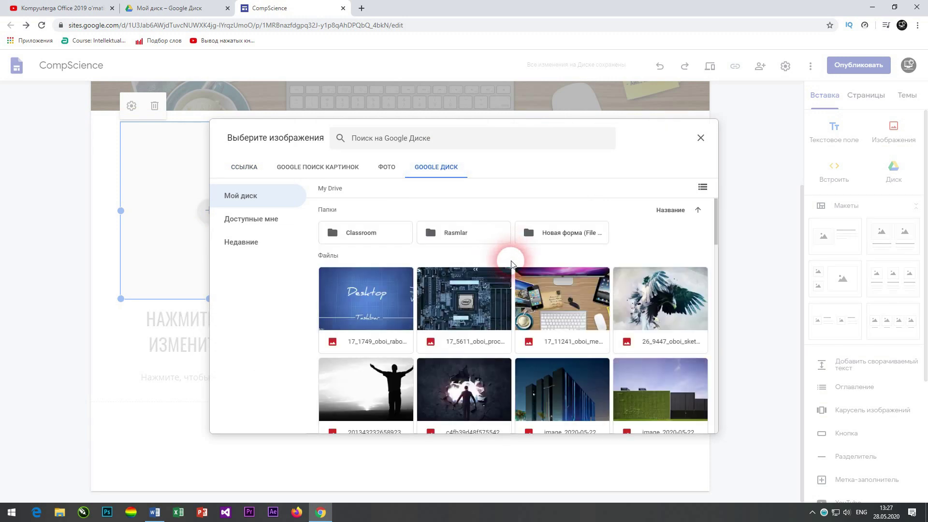
{"action": "scroll", "coordinate": [613, 336], "scroll_direction": "down", "scroll_amount": 2}
{"action": "left_click", "coordinate": [581, 305]}
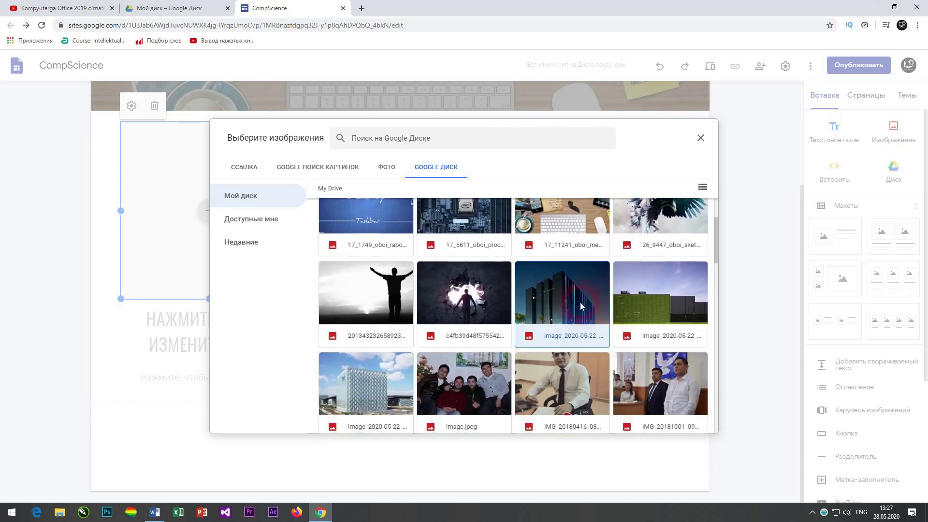
{"action": "left_click", "coordinate": [580, 303]}
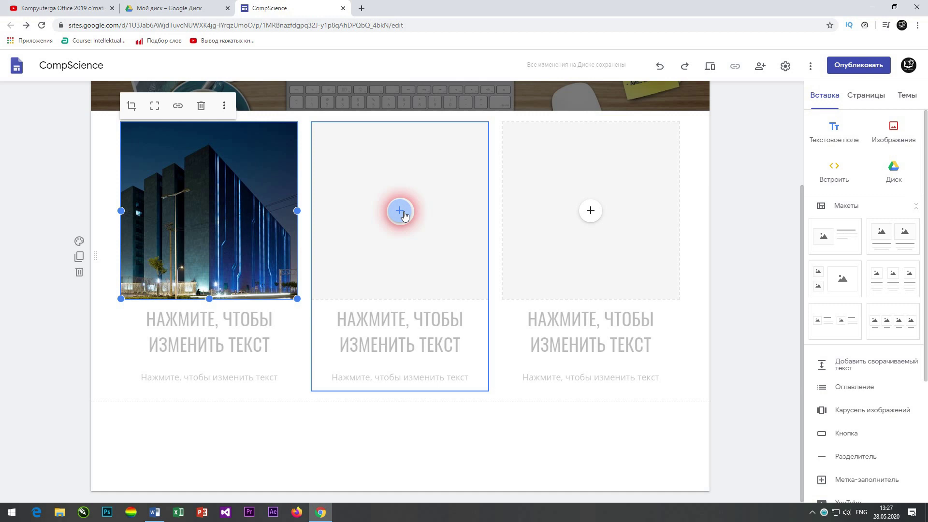
Step: Fill the middle column's image placeholder with the Google Drive picture of the green building
{"action": "left_click", "coordinate": [400, 212]}
{"action": "left_click", "coordinate": [416, 260]}
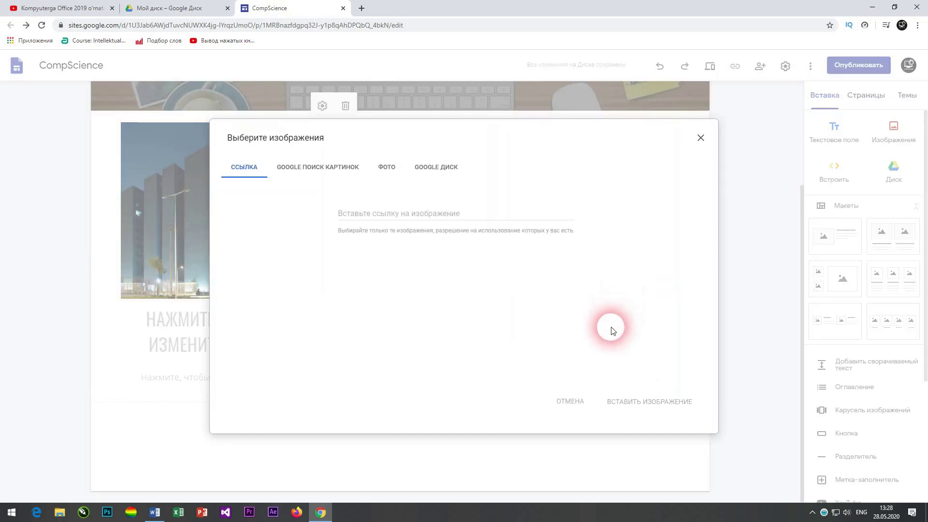
{"action": "left_click", "coordinate": [451, 167]}
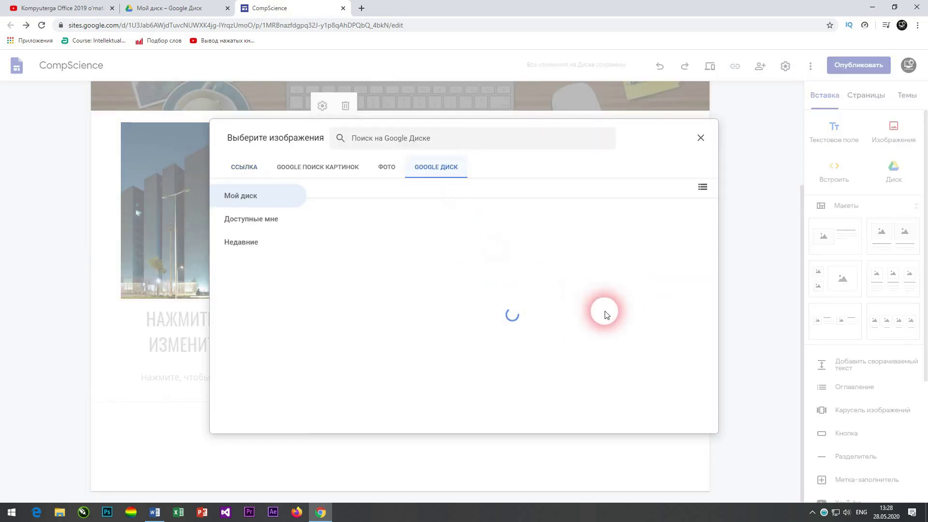
{"action": "scroll", "coordinate": [593, 323], "scroll_direction": "down", "scroll_amount": 2}
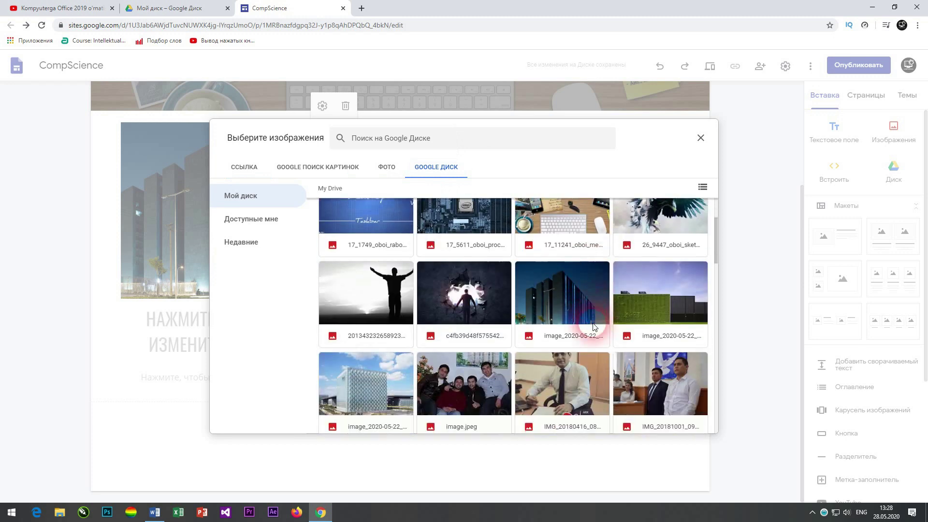
{"action": "double_click", "coordinate": [627, 311]}
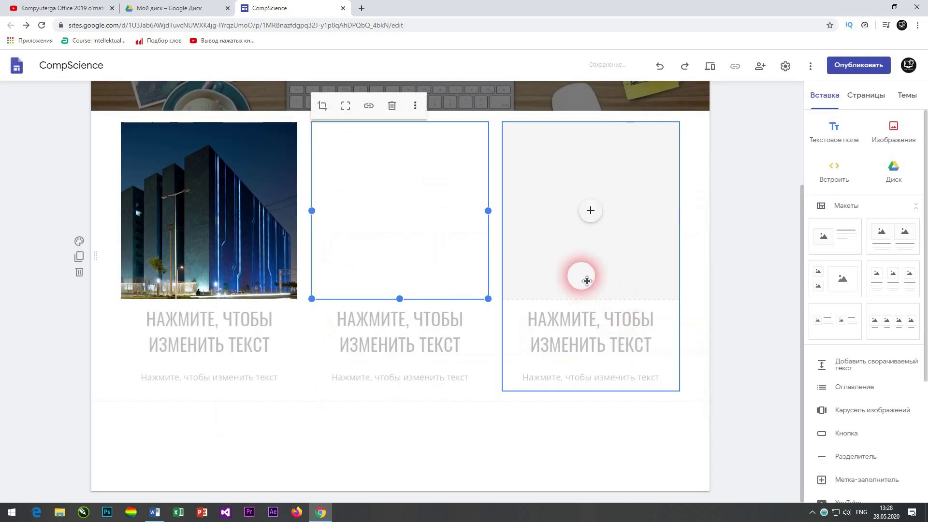
Step: Fill the third column's image placeholder with the Google Drive picture of the glass-panelled building under a blue sky
{"action": "left_click", "coordinate": [592, 212]}
{"action": "left_click", "coordinate": [597, 261]}
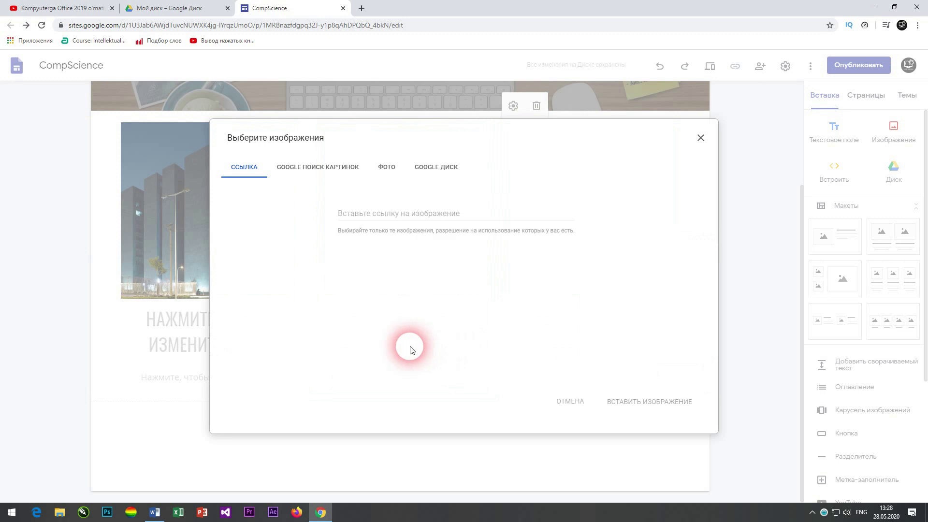
{"action": "left_click", "coordinate": [437, 168]}
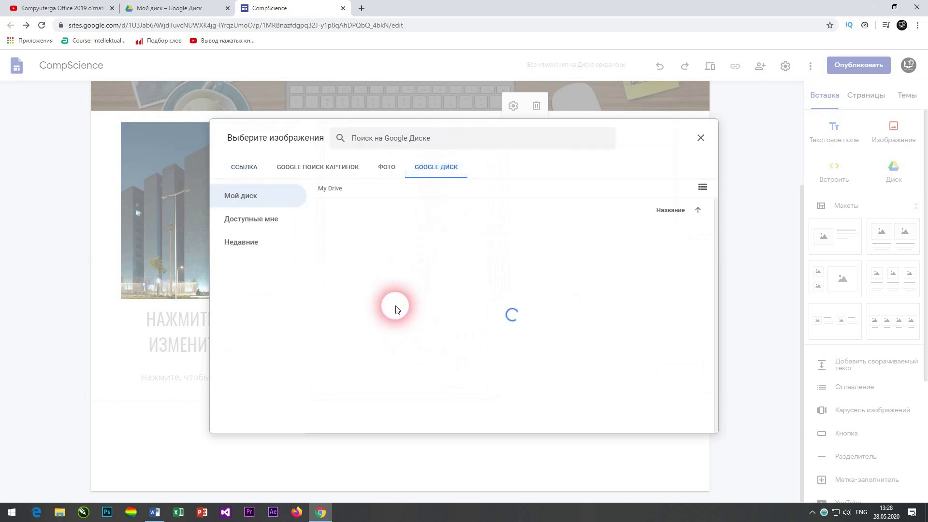
{"action": "scroll", "coordinate": [387, 310], "scroll_direction": "down", "scroll_amount": 6}
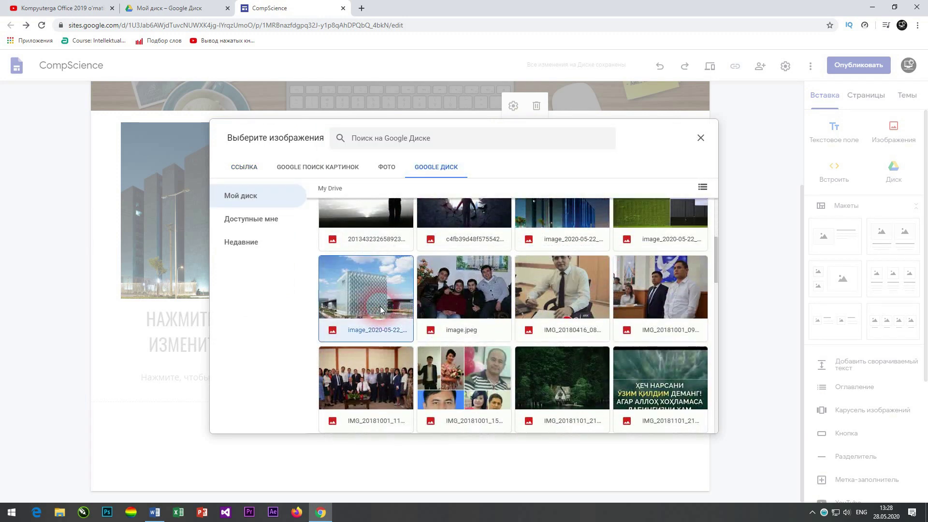
{"action": "double_click", "coordinate": [381, 309]}
Step: Copy the title «Xitoydagi Digital Beiijing ma'lumot markazi» from the Word document into the first column's heading, without a trailing blank line
{"action": "left_click", "coordinate": [273, 336]}
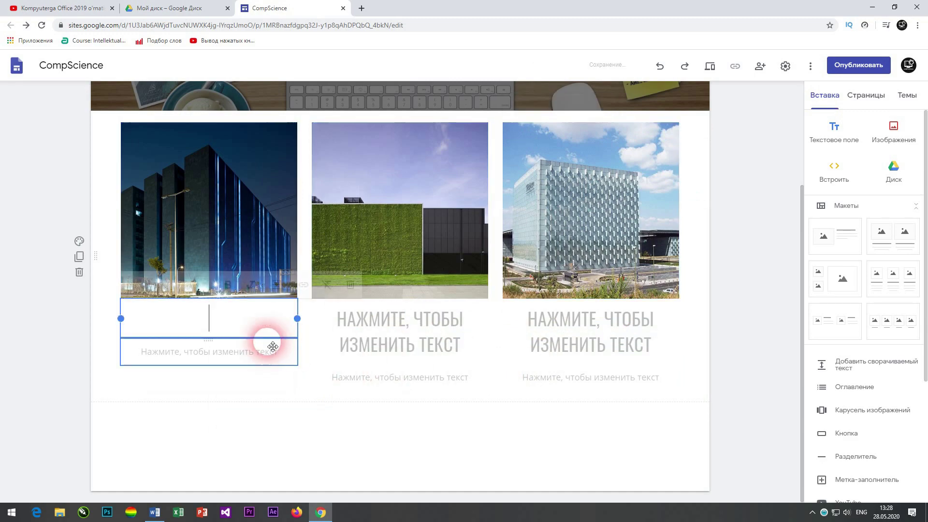
{"action": "left_click", "coordinate": [210, 352]}
{"action": "left_click", "coordinate": [155, 512]}
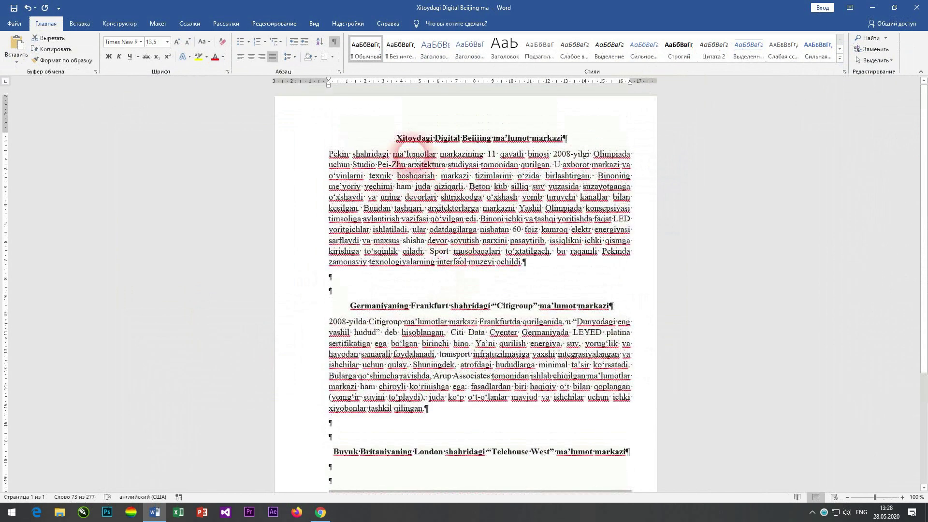
{"action": "left_click_drag", "start_coordinate": [396, 138], "coordinate": [537, 136]}
{"action": "key", "text": "ctrl+c"}
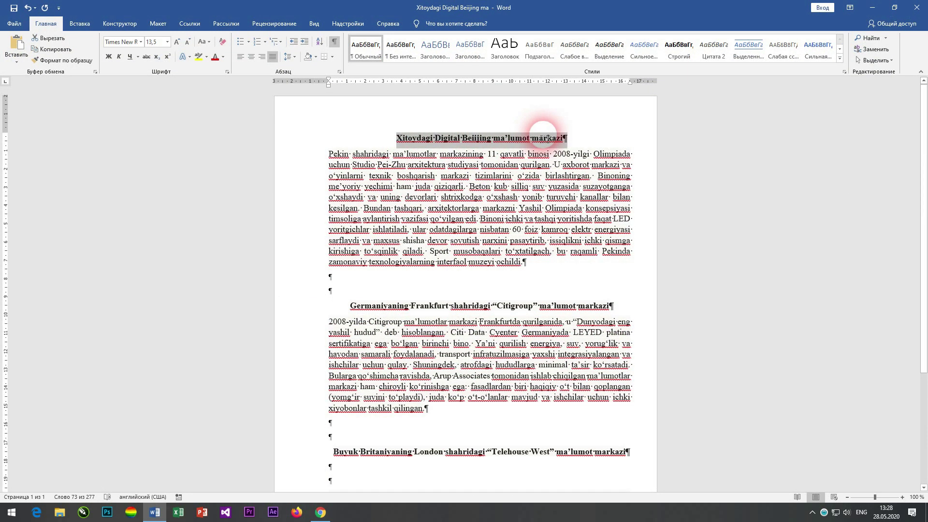
{"action": "key", "text": "alt+Tab"}
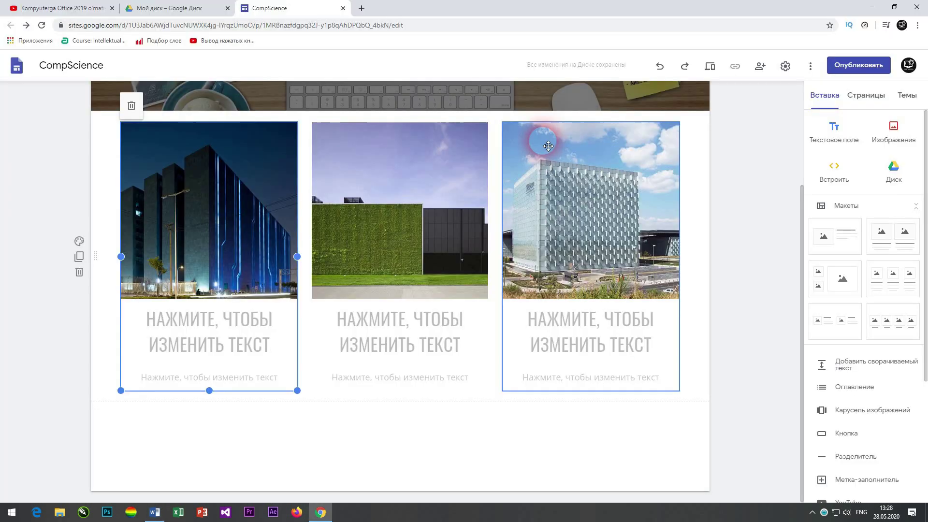
{"action": "left_click", "coordinate": [265, 319]}
{"action": "key", "text": "ctrl+v"}
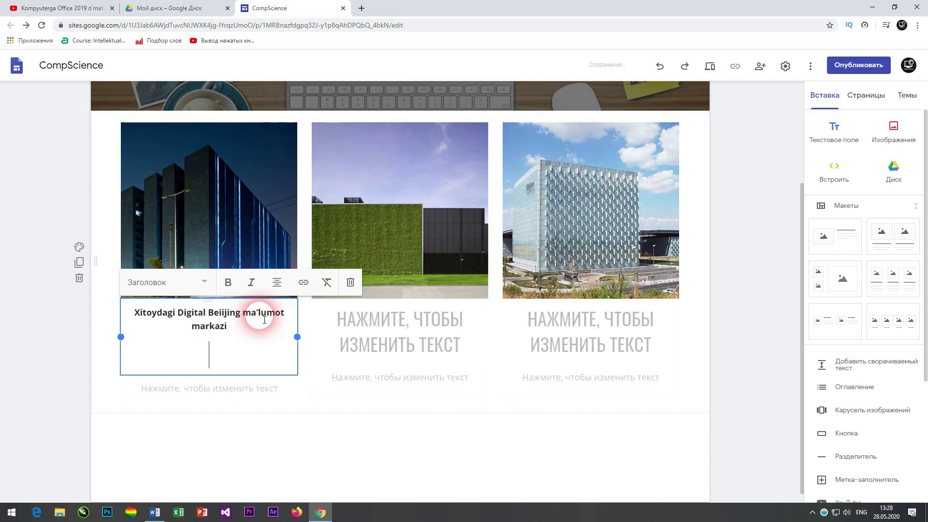
{"action": "left_click", "coordinate": [257, 328]}
{"action": "key", "text": "Delete"}
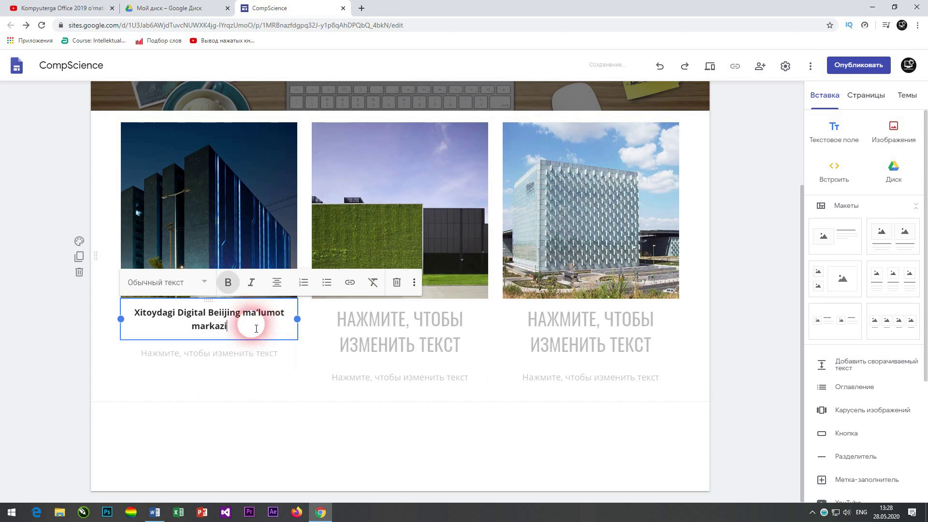
{"action": "left_click_drag", "start_coordinate": [244, 326], "coordinate": [177, 308]}
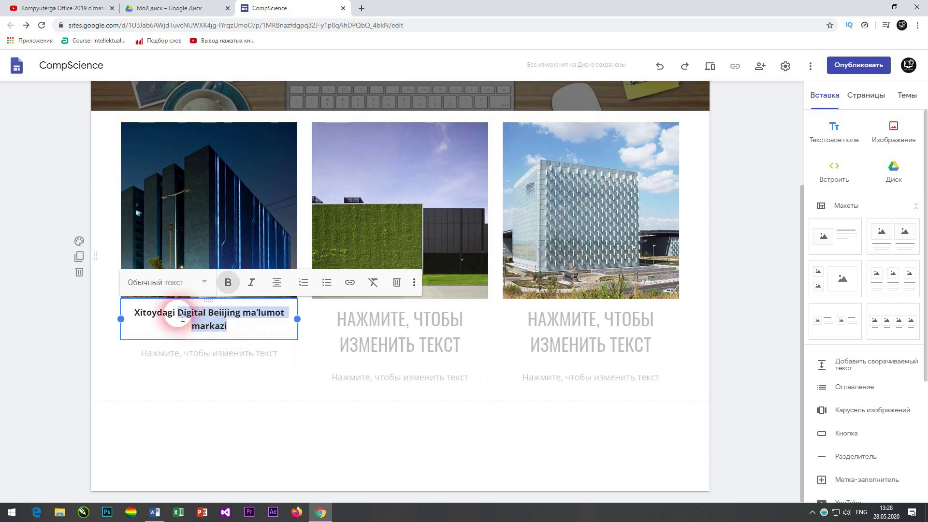
Step: Copy the title «Germaniyaning Frankfurt shahridagi “Citigroup” ma'lumot markazi» from Word into the middle column's heading, without a trailing blank line
{"action": "left_click", "coordinate": [369, 325]}
{"action": "key", "text": "alt+Tab"}
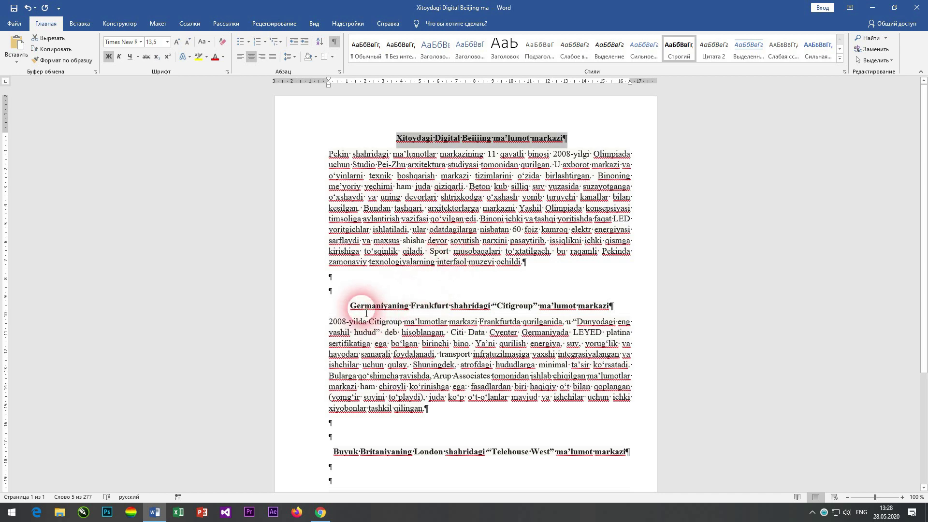
{"action": "left_click_drag", "start_coordinate": [358, 311], "coordinate": [614, 312]}
{"action": "key", "text": "ctrl+c"}
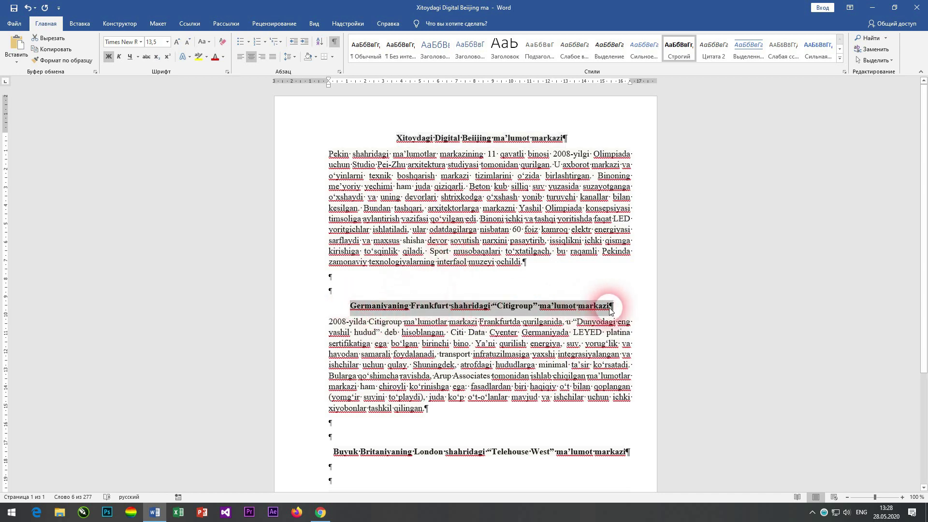
{"action": "key", "text": "alt+Tab"}
{"action": "key", "text": "ctrl+v"}
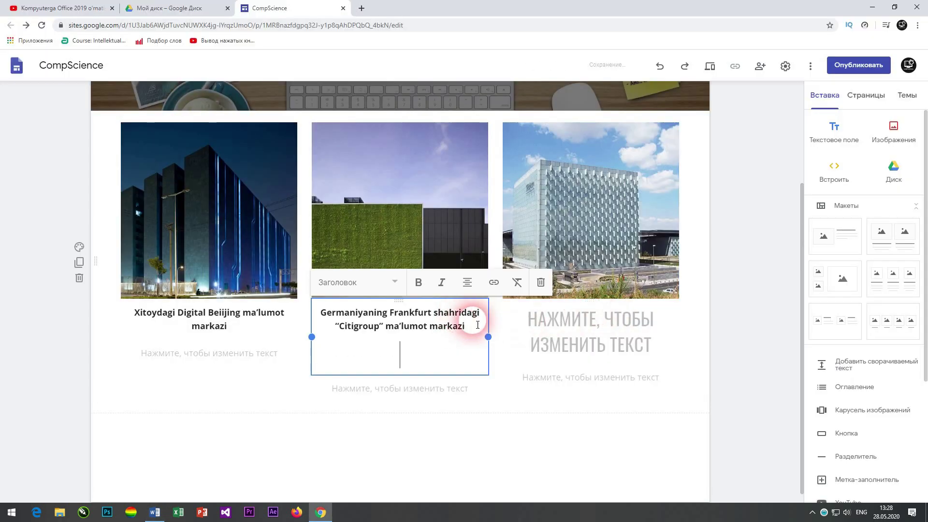
{"action": "key", "text": "BackSpace"}
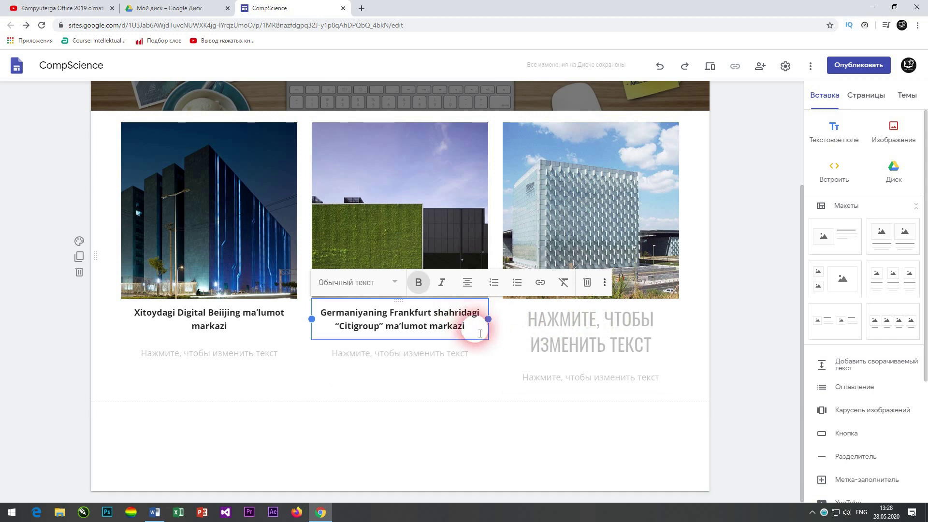
Step: Copy the title «Buyuk Britaniyaning London shahridagi “Telehouse West” ma'lumot markazi» from Word into the third column's heading, without a trailing blank line
{"action": "left_click", "coordinate": [534, 327]}
{"action": "key", "text": "alt+Tab"}
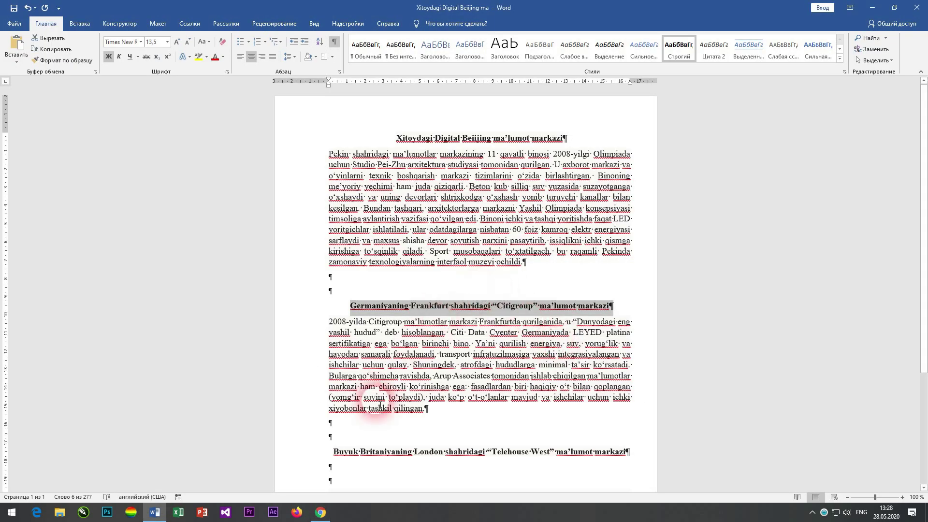
{"action": "left_click_drag", "start_coordinate": [463, 458], "coordinate": [614, 458]}
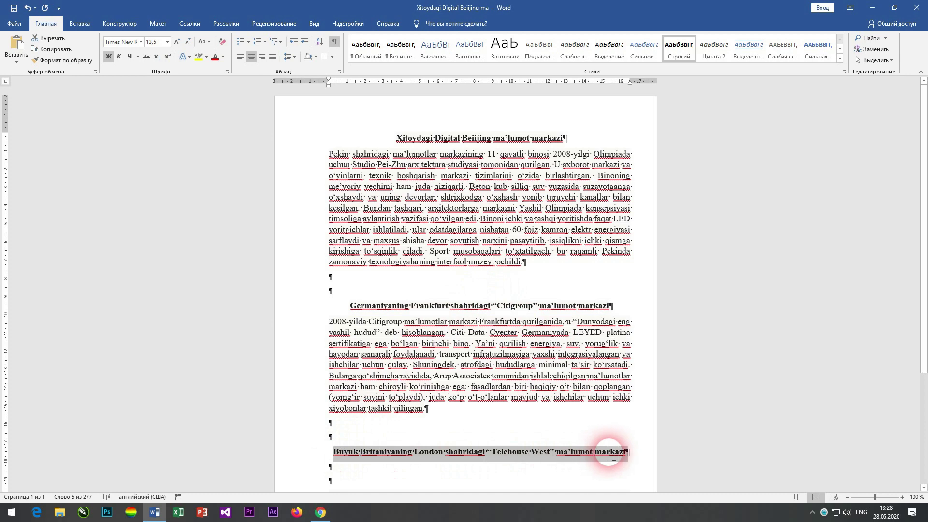
{"action": "key", "text": "ctrl+c"}
{"action": "key", "text": "alt+Tab"}
{"action": "left_click", "coordinate": [564, 363]}
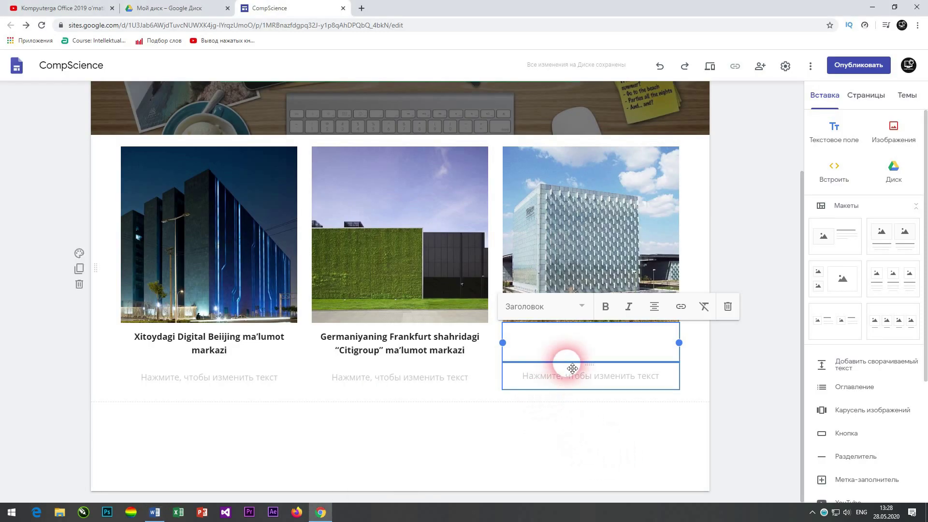
{"action": "key", "text": "ctrl+v"}
{"action": "key", "text": "BackSpace"}
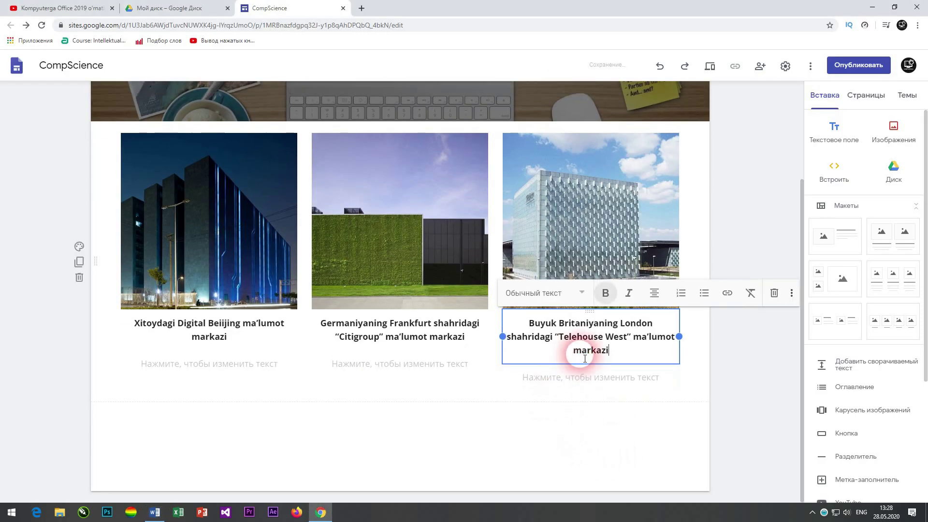
Step: Cut the Beijing data centre paragraph from the Word document and paste it as the first column's body text, removing the trailing blank line
{"action": "left_click", "coordinate": [251, 374]}
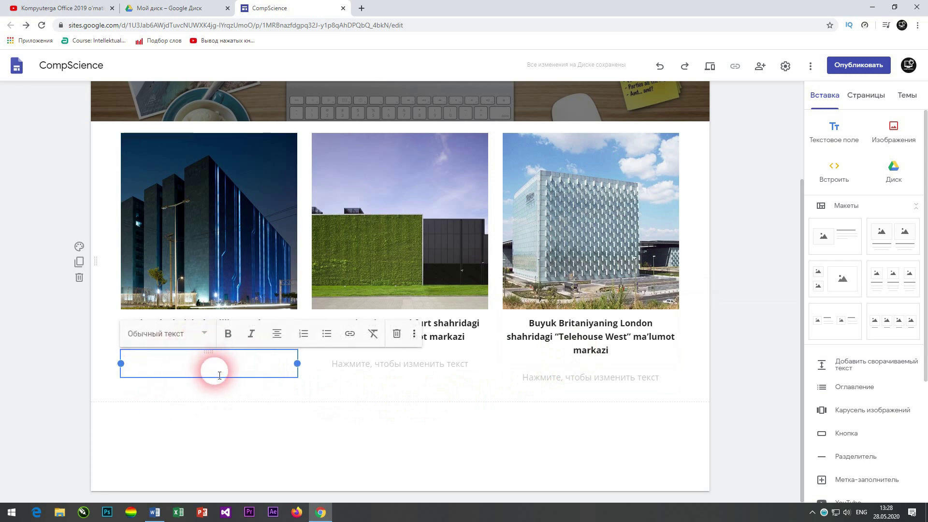
{"action": "key", "text": "alt+Tab"}
{"action": "left_click_drag", "start_coordinate": [332, 161], "coordinate": [518, 263]}
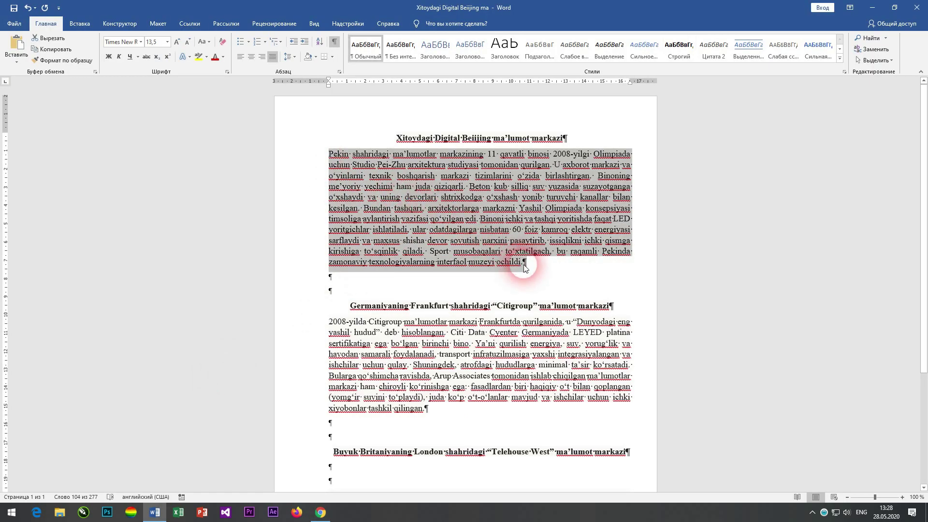
{"action": "key", "text": "ctrl+x"}
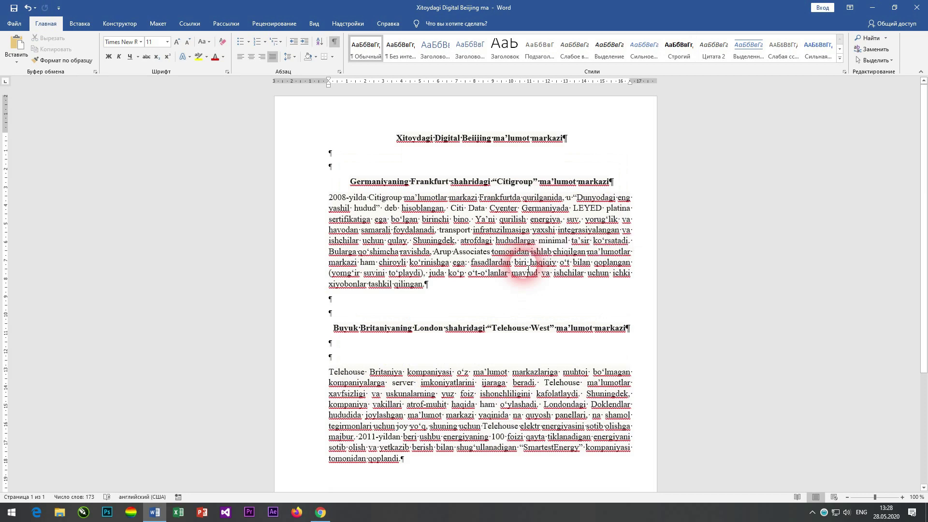
{"action": "key", "text": "alt+Tab"}
{"action": "key", "text": "ctrl+v"}
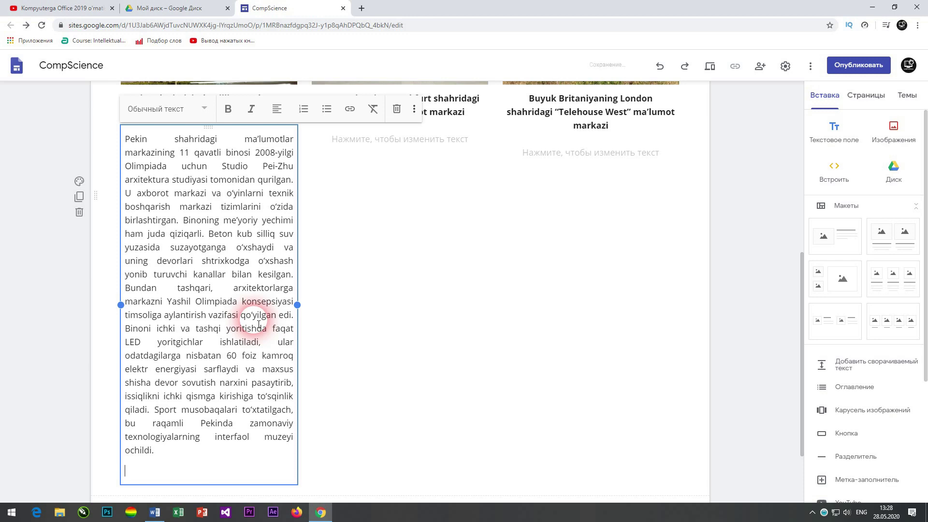
{"action": "key", "text": "BackSpace"}
Step: Cut the Frankfurt Citigroup paragraph from the Word document and paste it as the middle column's body text
{"action": "left_click", "coordinate": [374, 172]}
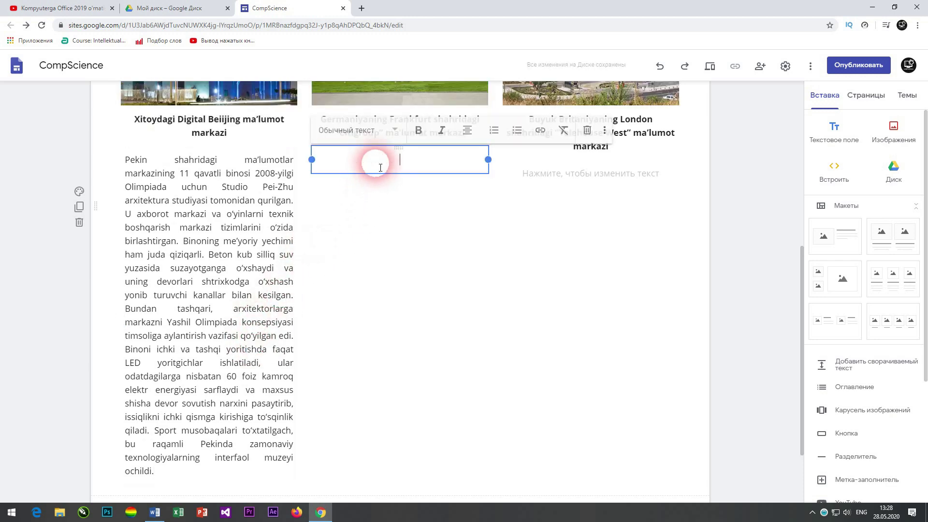
{"action": "key", "text": "alt+Tab"}
{"action": "left_click", "coordinate": [401, 212]}
{"action": "left_click", "coordinate": [353, 219]}
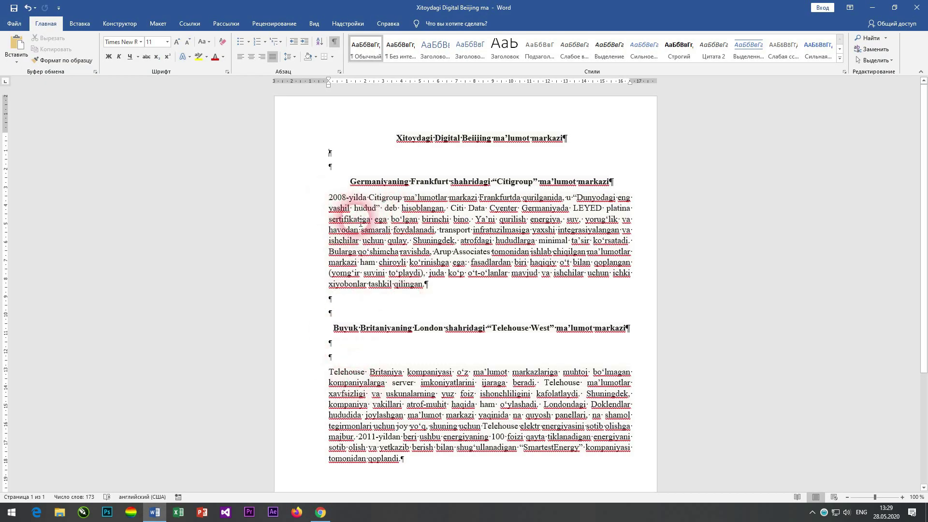
{"action": "triple_click", "coordinate": [361, 224]}
{"action": "key", "text": "ctrl+x"}
{"action": "key", "text": "alt+Tab"}
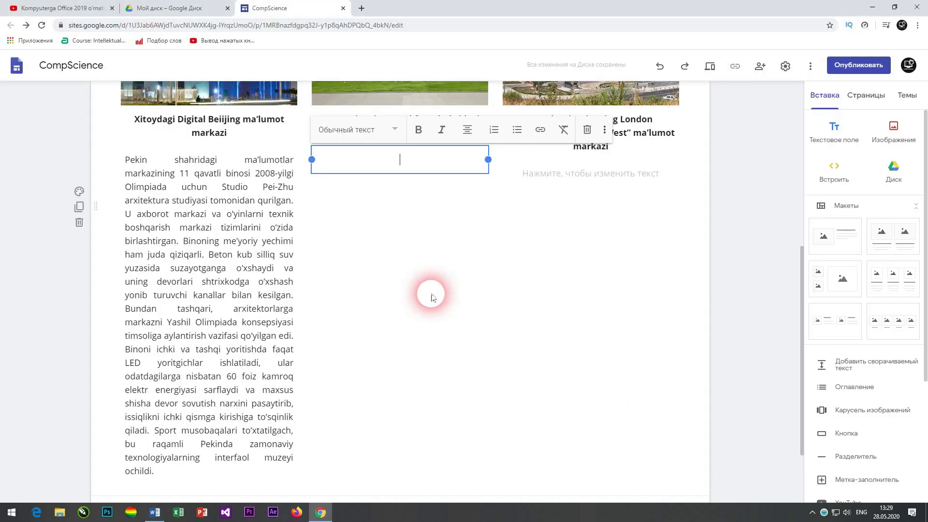
{"action": "key", "text": "ctrl+v"}
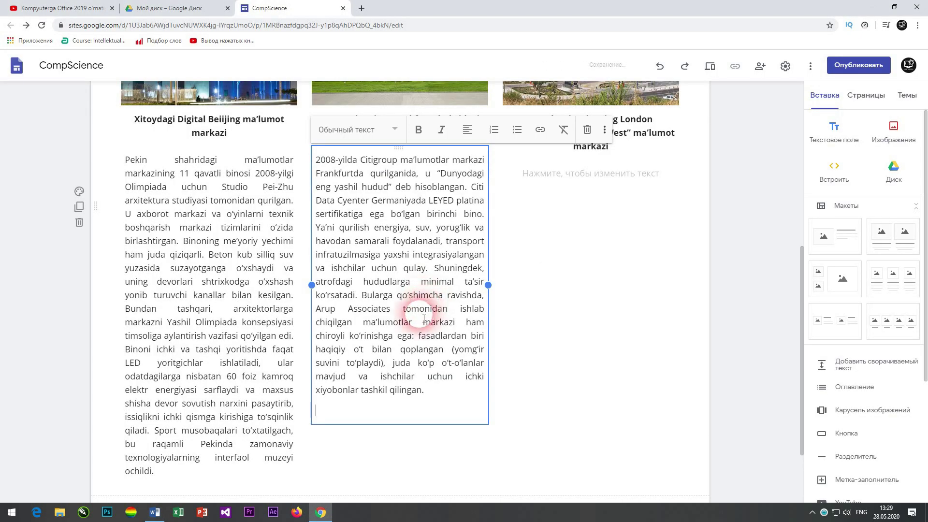
Step: Cut the London Telehouse paragraph from the Word document and paste it as the third column's body text, removing the trailing blank line
{"action": "left_click", "coordinate": [587, 180]}
{"action": "key", "text": "alt+Tab"}
{"action": "left_click", "coordinate": [401, 273]}
{"action": "left_click", "coordinate": [333, 270]}
{"action": "left_click_drag", "start_coordinate": [335, 274], "coordinate": [414, 356]}
{"action": "key", "text": "ctrl+x"}
{"action": "key", "text": "alt+Tab"}
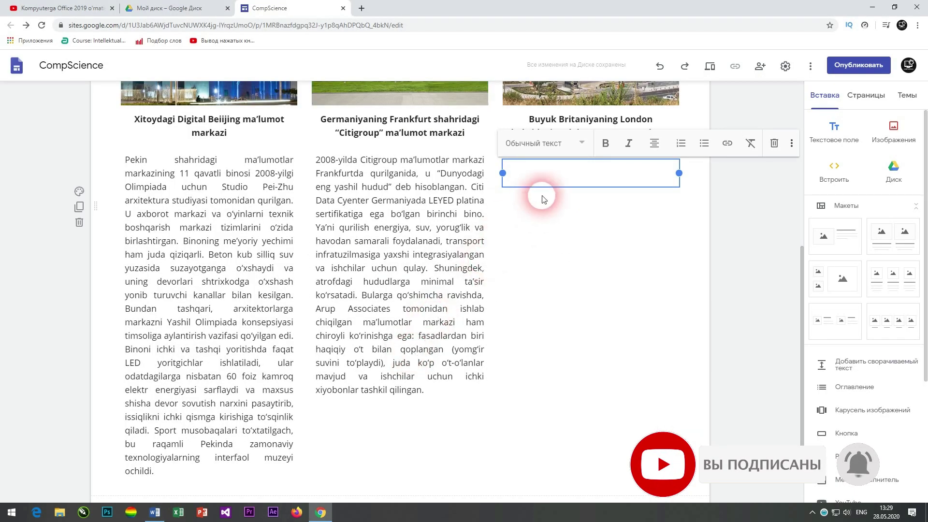
{"action": "key", "text": "ctrl+v"}
{"action": "key", "text": "BackSpace"}
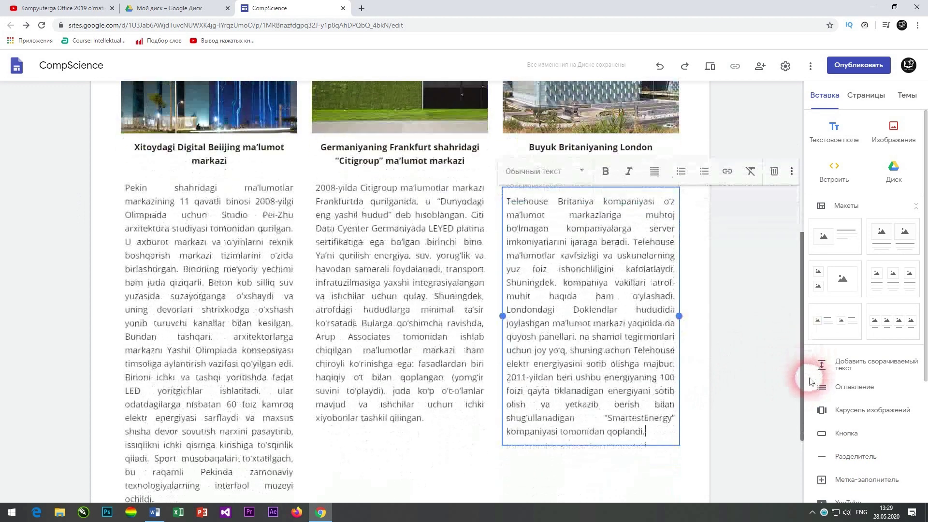
{"action": "left_click", "coordinate": [646, 443]}
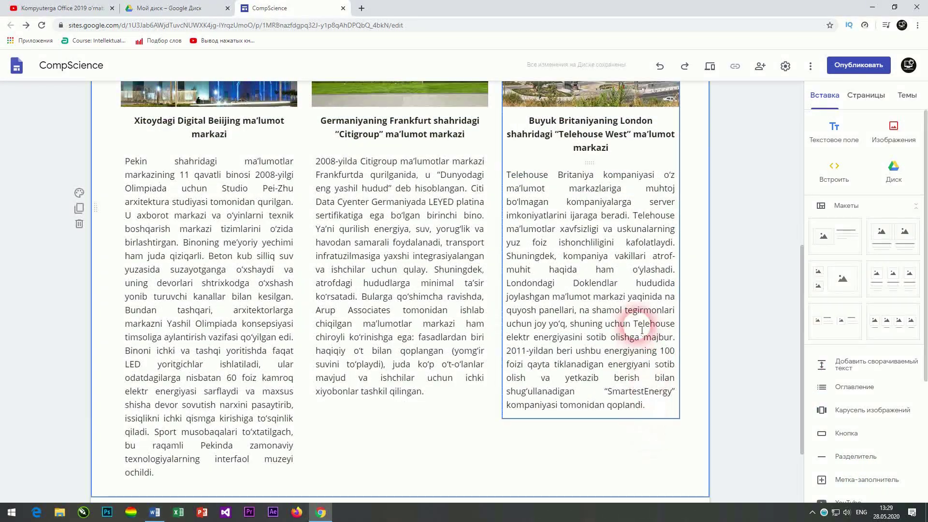
Step: Preview the finished home page at large-screen size, look through its three columns, and switch the preview to phone size
{"action": "left_click_drag", "start_coordinate": [801, 363], "coordinate": [606, 176]}
{"action": "left_click", "coordinate": [723, 76]}
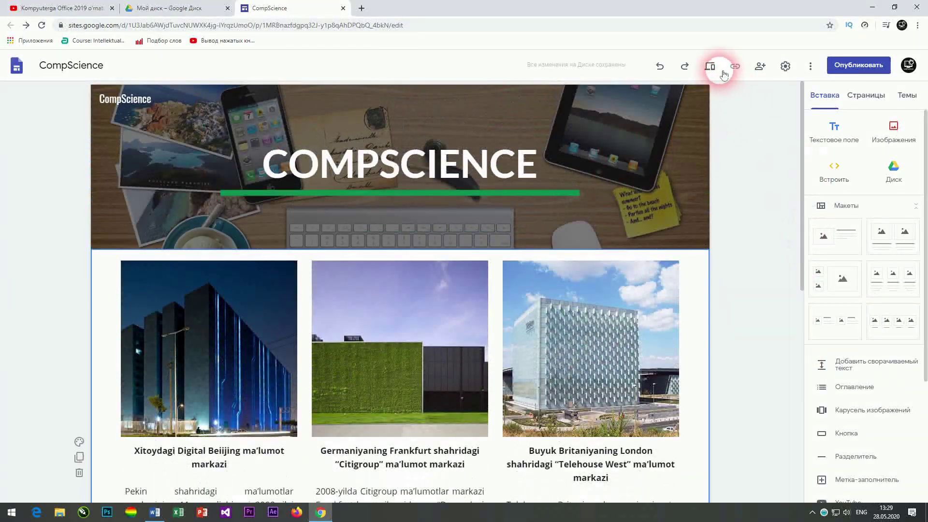
{"action": "left_click", "coordinate": [711, 67]}
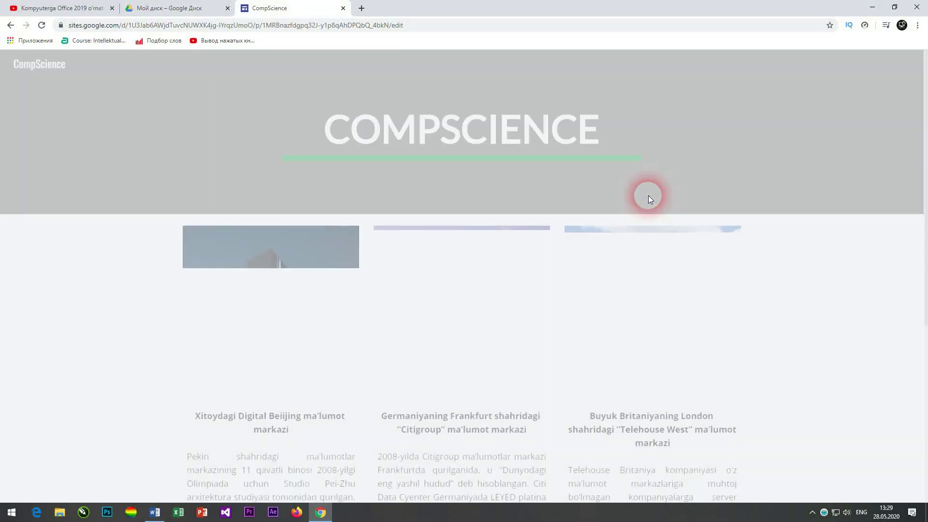
{"action": "scroll", "coordinate": [633, 225], "scroll_direction": "down", "scroll_amount": 3}
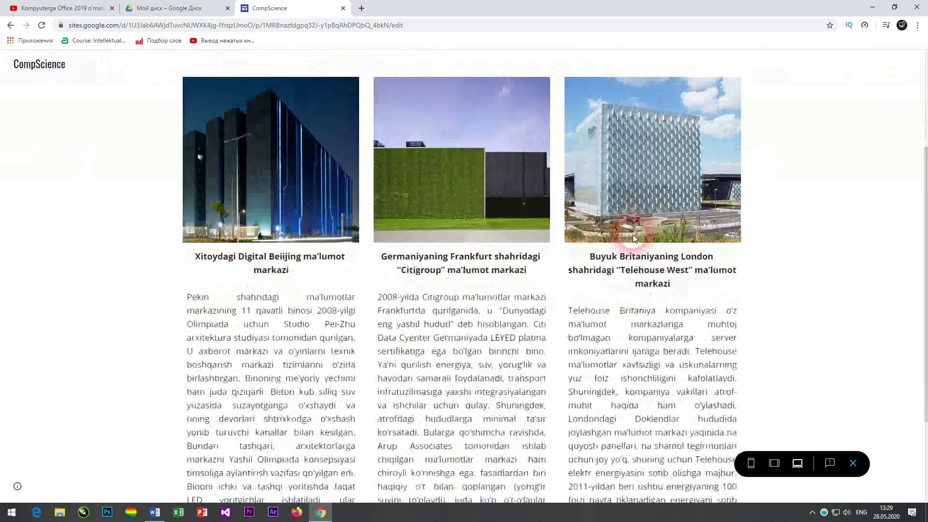
{"action": "scroll", "coordinate": [632, 252], "scroll_direction": "down", "scroll_amount": 3}
{"action": "scroll", "coordinate": [628, 217], "scroll_direction": "up", "scroll_amount": 6}
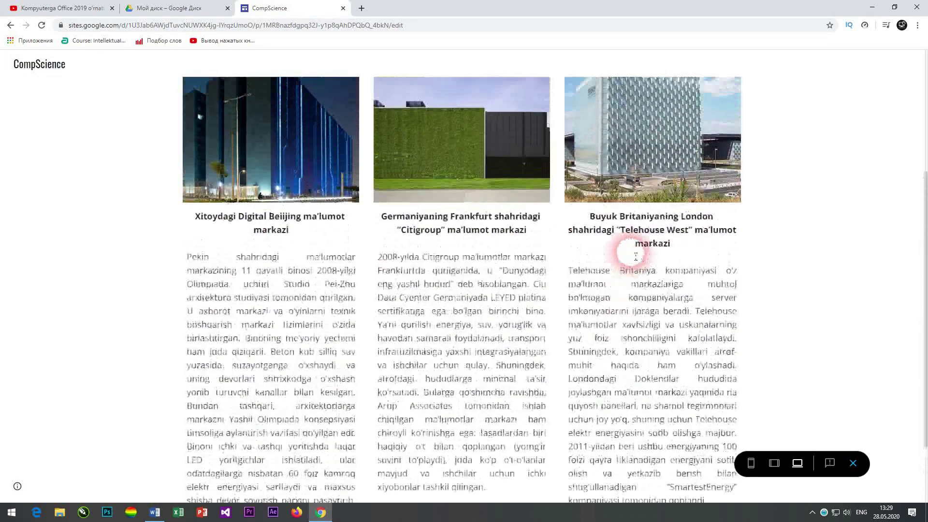
{"action": "scroll", "coordinate": [630, 251], "scroll_direction": "down", "scroll_amount": 3}
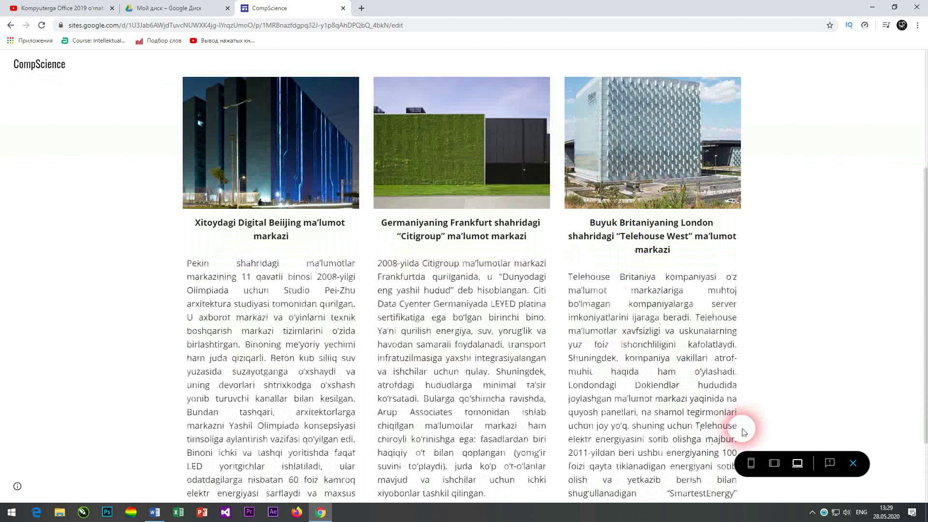
{"action": "left_click", "coordinate": [756, 467]}
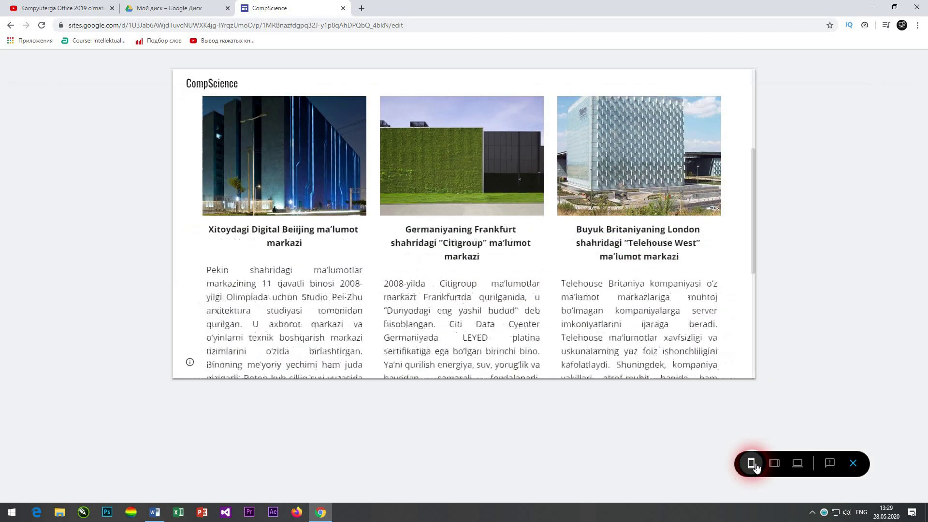
Step: Look through the home page preview at phone size and then at tablet size, and close the preview
{"action": "left_click_drag", "start_coordinate": [549, 126], "coordinate": [549, 321]}
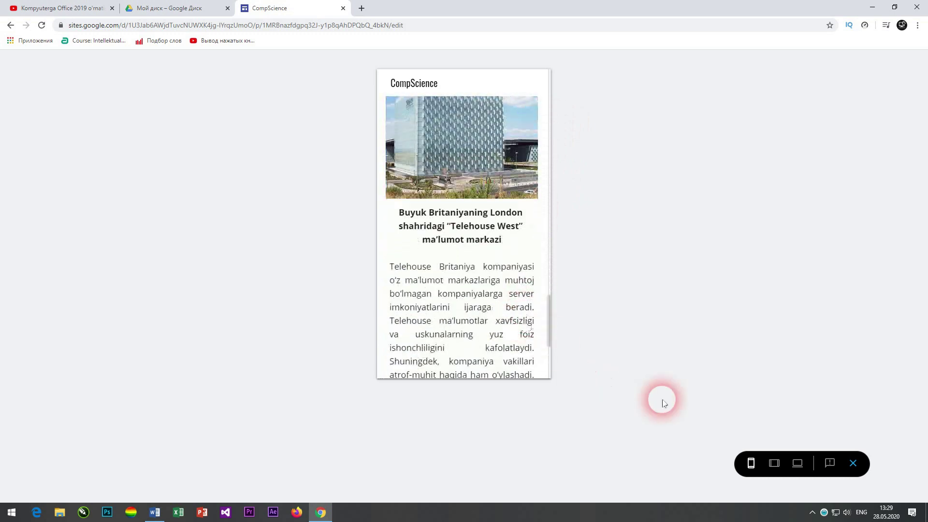
{"action": "left_click", "coordinate": [783, 466]}
{"action": "scroll", "coordinate": [622, 280], "scroll_direction": "down", "scroll_amount": 10}
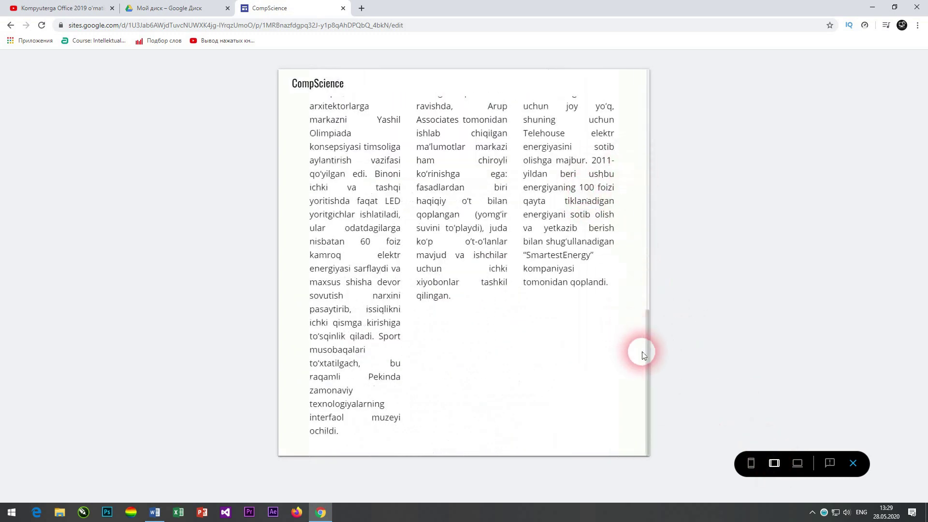
{"action": "left_click_drag", "start_coordinate": [648, 344], "coordinate": [674, 106]}
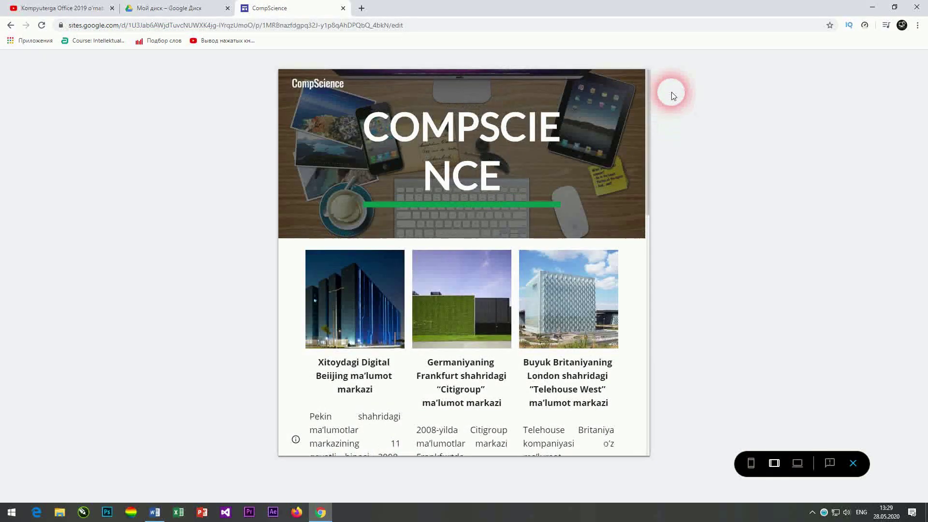
{"action": "left_click", "coordinate": [854, 464]}
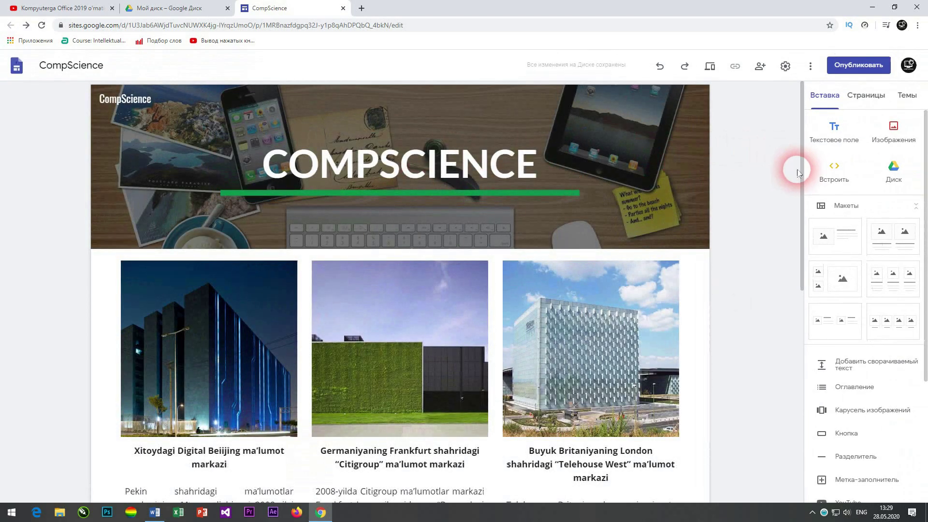
Step: Start an image carousel for the home page and open Google Drive as the source of its images
{"action": "left_click_drag", "start_coordinate": [798, 173], "coordinate": [808, 406]}
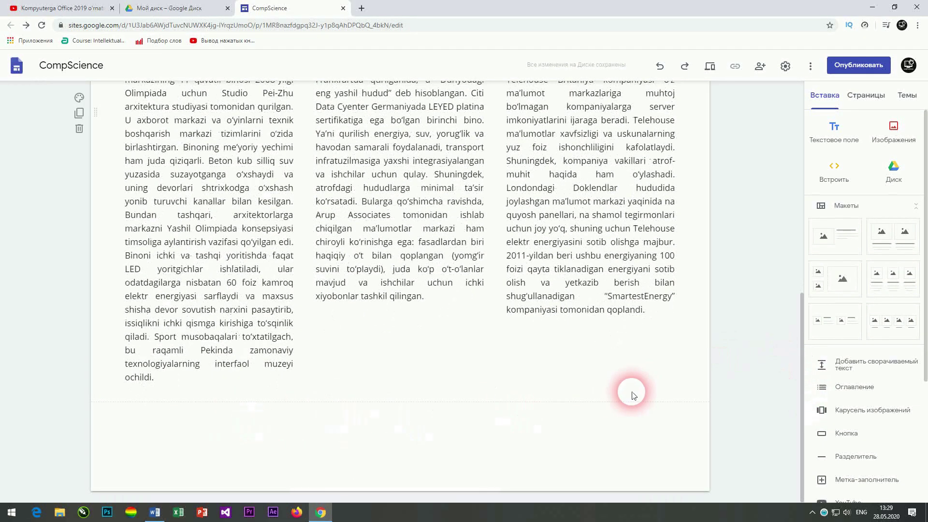
{"action": "scroll", "coordinate": [819, 379], "scroll_direction": "down", "scroll_amount": 2}
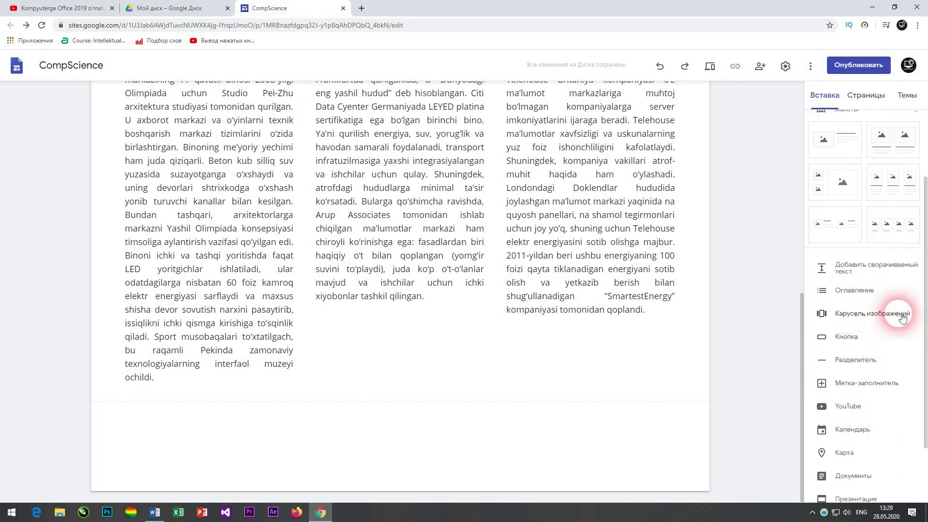
{"action": "left_click", "coordinate": [902, 316]}
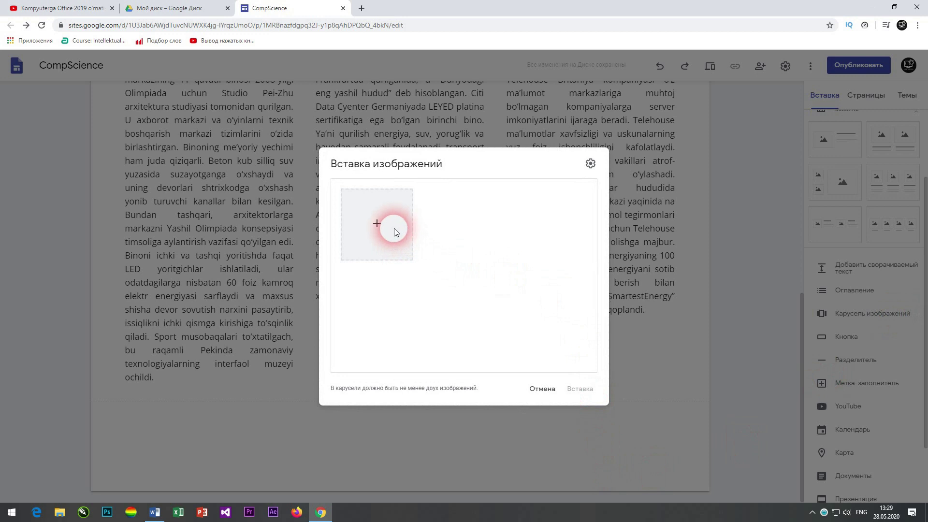
{"action": "left_click", "coordinate": [377, 223]}
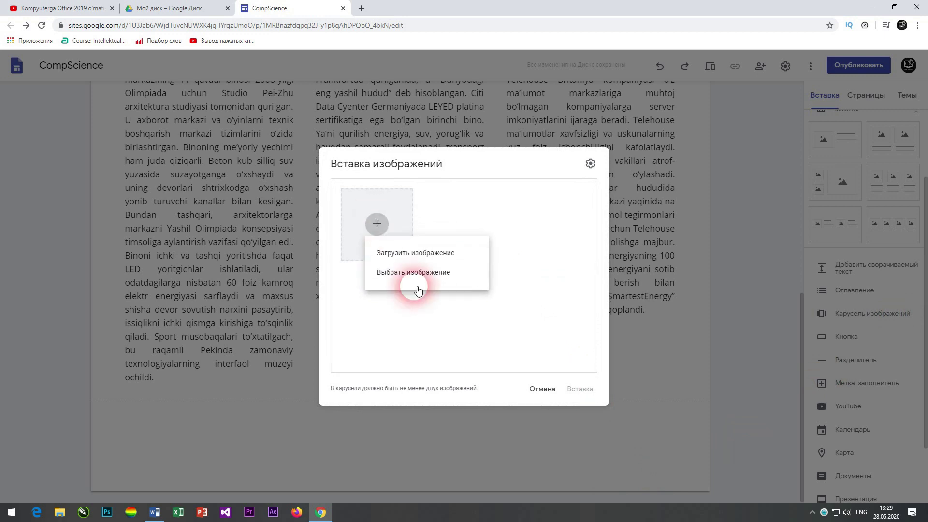
{"action": "left_click", "coordinate": [450, 276]}
{"action": "left_click", "coordinate": [431, 173]}
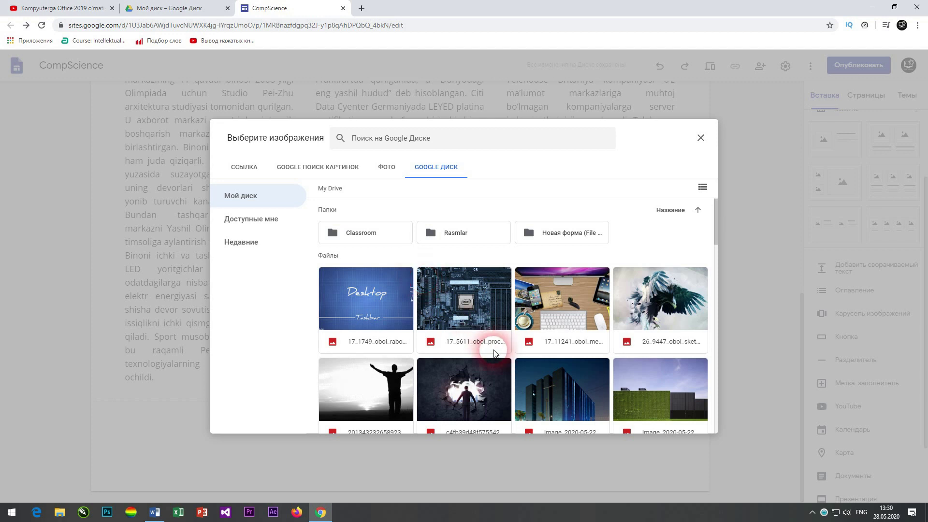
Step: Select the Intel processor, blue Desktop wallpaper and eagle images from My Drive and insert them as the carousel
{"action": "left_click", "coordinate": [472, 306]}
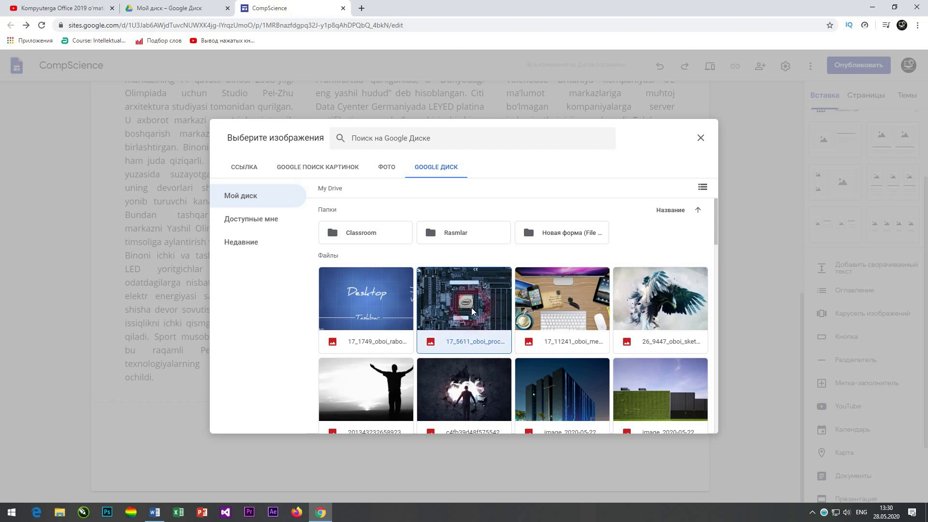
{"action": "left_click", "coordinate": [572, 310]}
{"action": "left_click", "coordinate": [542, 314]}
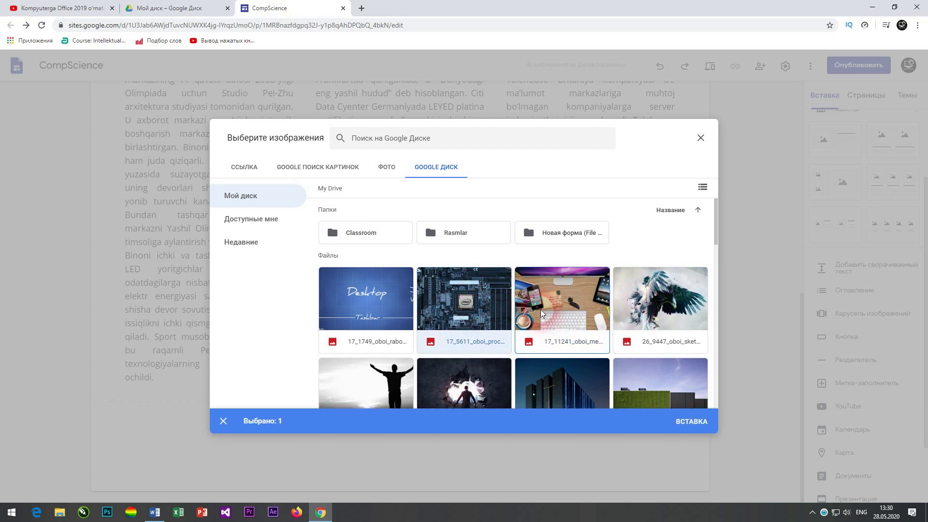
{"action": "left_click", "coordinate": [370, 314]}
{"action": "left_click", "coordinate": [672, 317]}
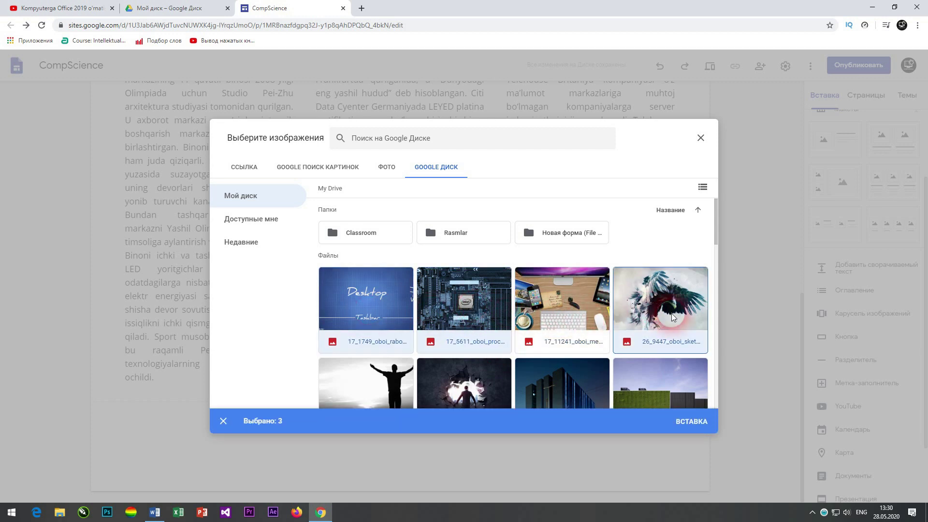
{"action": "left_click_drag", "start_coordinate": [718, 232], "coordinate": [717, 241]}
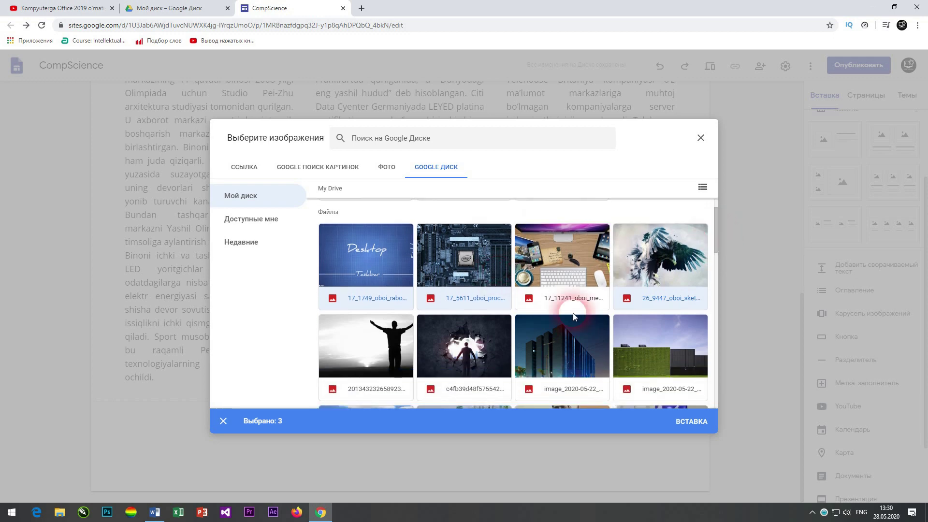
{"action": "left_click", "coordinate": [692, 422]}
{"action": "left_click", "coordinate": [450, 274]}
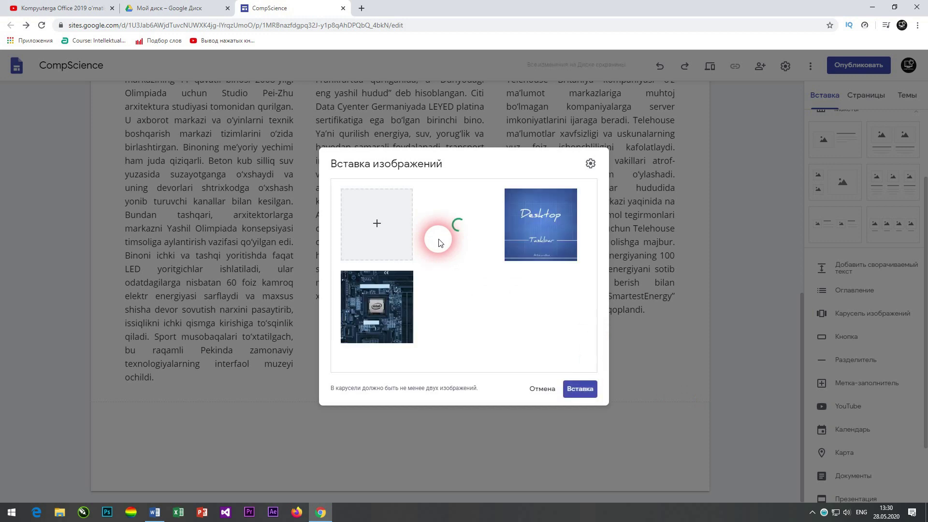
{"action": "left_click", "coordinate": [582, 389]}
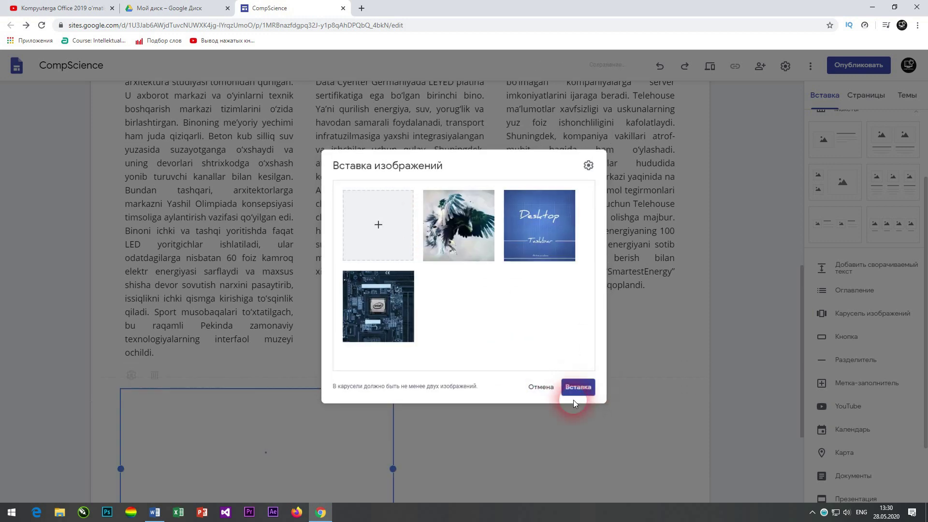
Step: Widen the carousel to the full content width of the page and increase its height to show the whole eagle image
{"action": "left_click_drag", "start_coordinate": [800, 338], "coordinate": [800, 390]}
{"action": "left_click", "coordinate": [535, 321]}
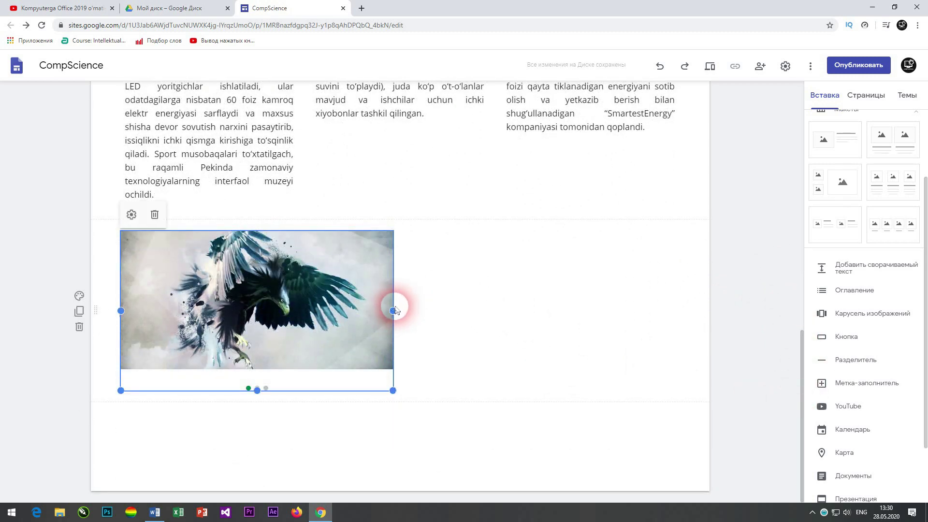
{"action": "left_click_drag", "start_coordinate": [398, 312], "coordinate": [697, 321]}
{"action": "left_click_drag", "start_coordinate": [401, 389], "coordinate": [408, 427]}
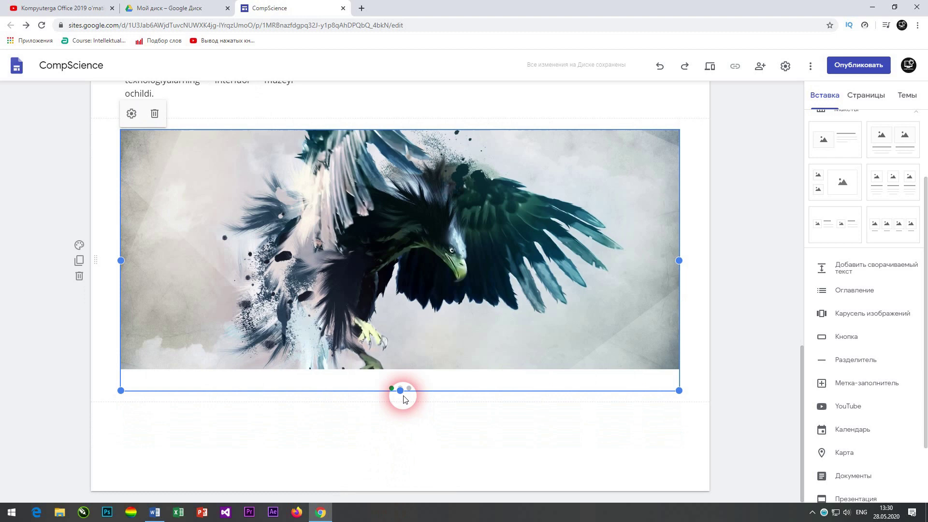
{"action": "left_click_drag", "start_coordinate": [403, 395], "coordinate": [400, 473]}
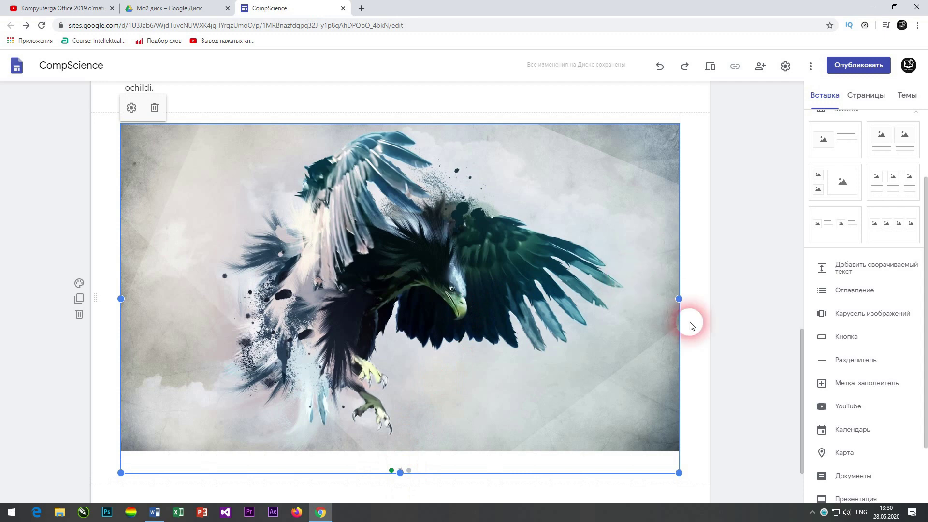
Step: Move the carousel section up between the COMPSCIENCE header and the three-column data centre section
{"action": "key", "text": "ctrl+minus"}
{"action": "key", "text": "ctrl+minus"}
{"action": "key", "text": "ctrl+minus"}
{"action": "key", "text": "ctrl+minus"}
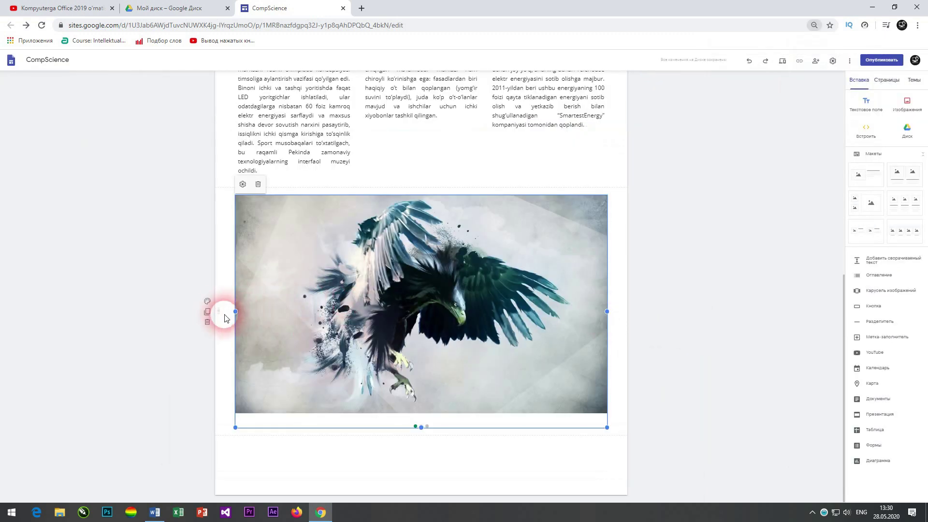
{"action": "left_click_drag", "start_coordinate": [225, 317], "coordinate": [242, 213]}
{"action": "scroll", "coordinate": [306, 310], "scroll_direction": "up", "scroll_amount": 4}
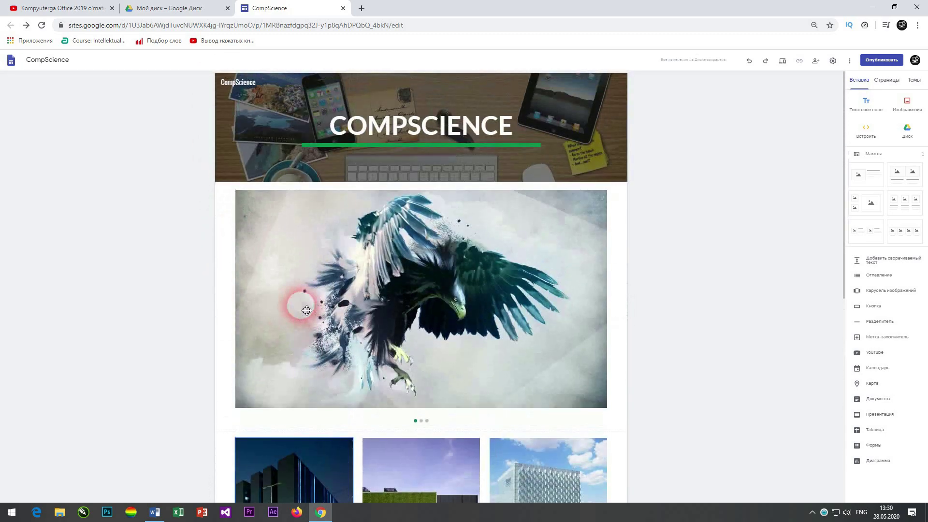
{"action": "scroll", "coordinate": [383, 290], "scroll_direction": "down", "scroll_amount": 7}
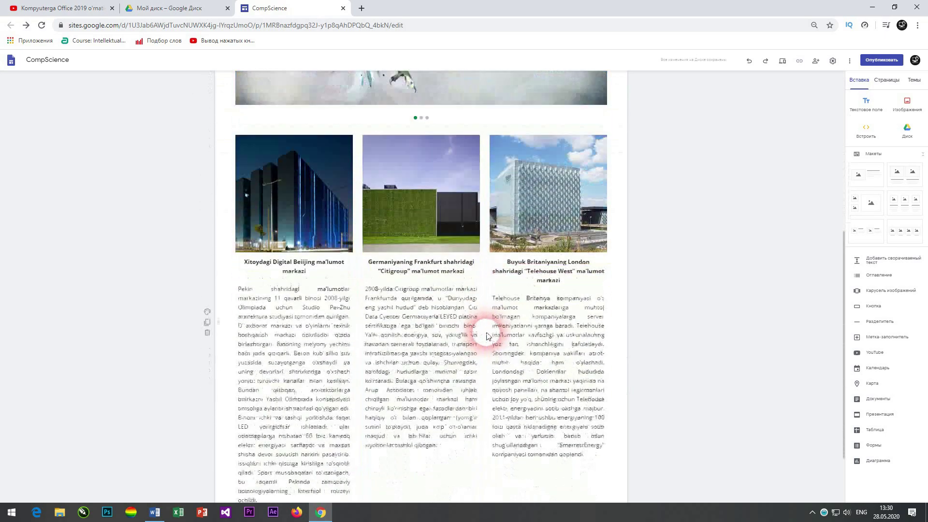
{"action": "scroll", "coordinate": [493, 288], "scroll_direction": "up", "scroll_amount": 7}
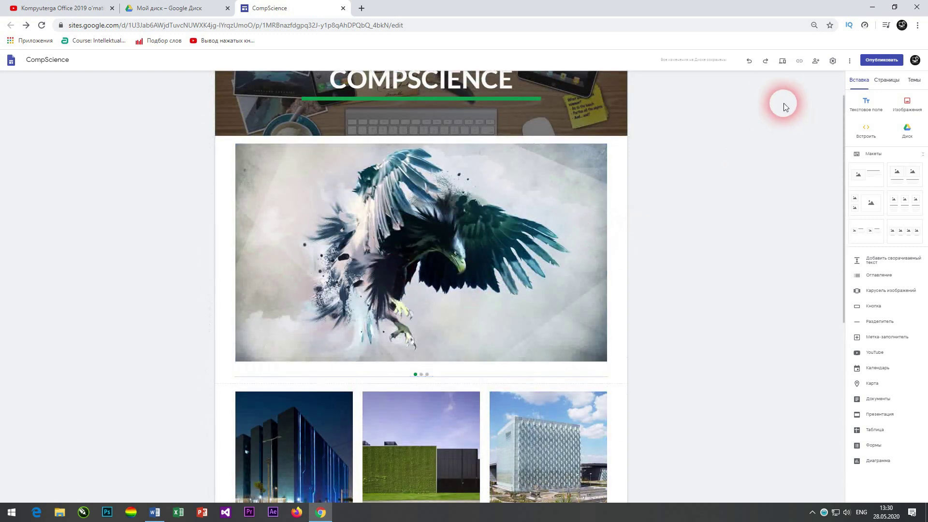
Step: Preview the page at tablet size, flip through the carousel images and look over the columns below at 100% zoom
{"action": "left_click", "coordinate": [783, 62]}
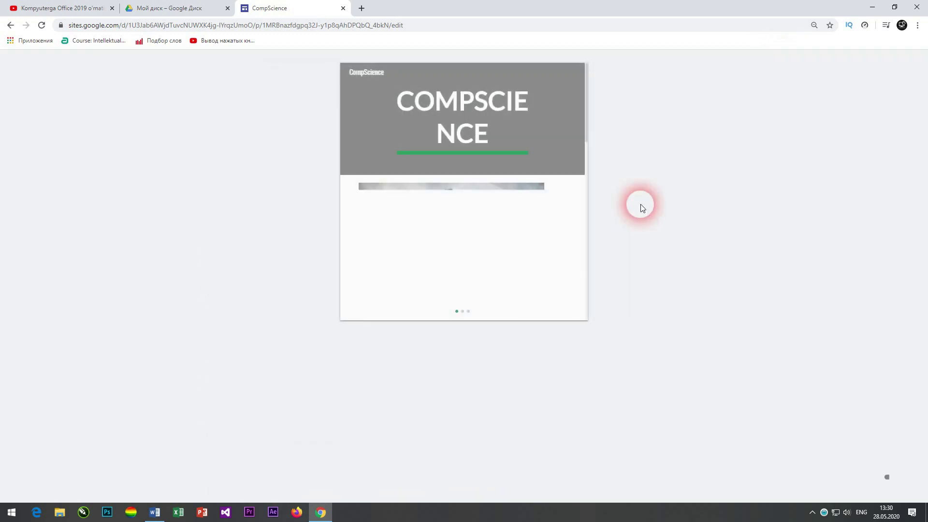
{"action": "scroll", "coordinate": [563, 185], "scroll_direction": "up", "scroll_amount": 7}
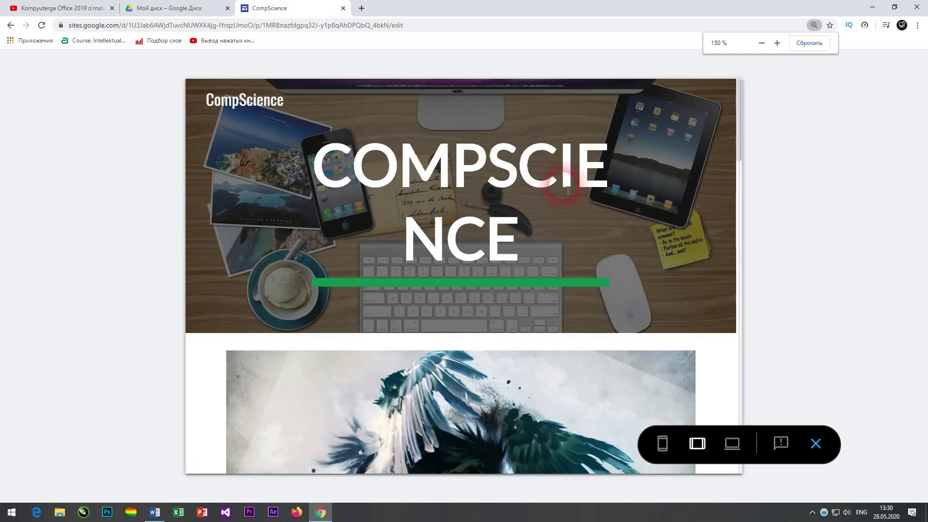
{"action": "scroll", "coordinate": [568, 190], "scroll_direction": "down", "scroll_amount": 3}
{"action": "left_click", "coordinate": [670, 289]}
{"action": "left_click", "coordinate": [672, 290]}
{"action": "left_click", "coordinate": [672, 290]}
{"action": "scroll", "coordinate": [676, 293], "scroll_direction": "down", "scroll_amount": 8}
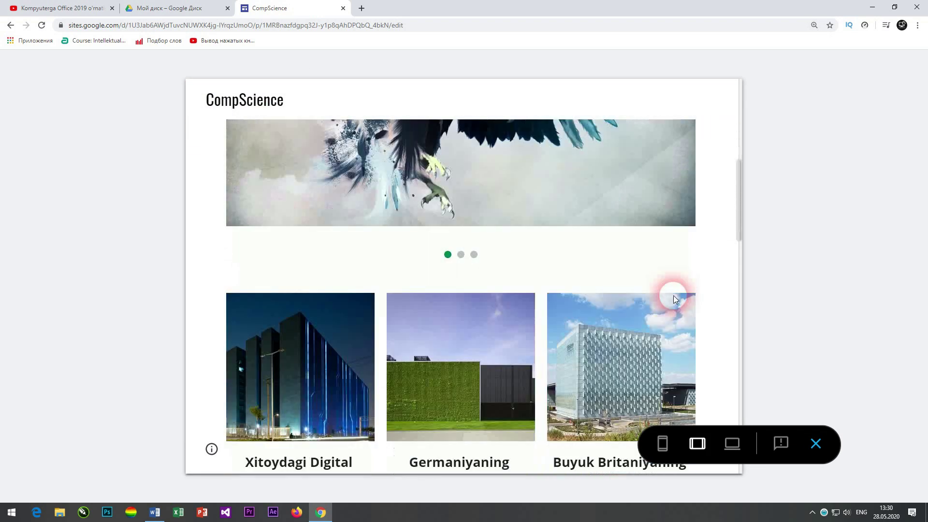
{"action": "scroll", "coordinate": [565, 304], "scroll_direction": "down", "scroll_amount": 1, "text": "ctrl"}
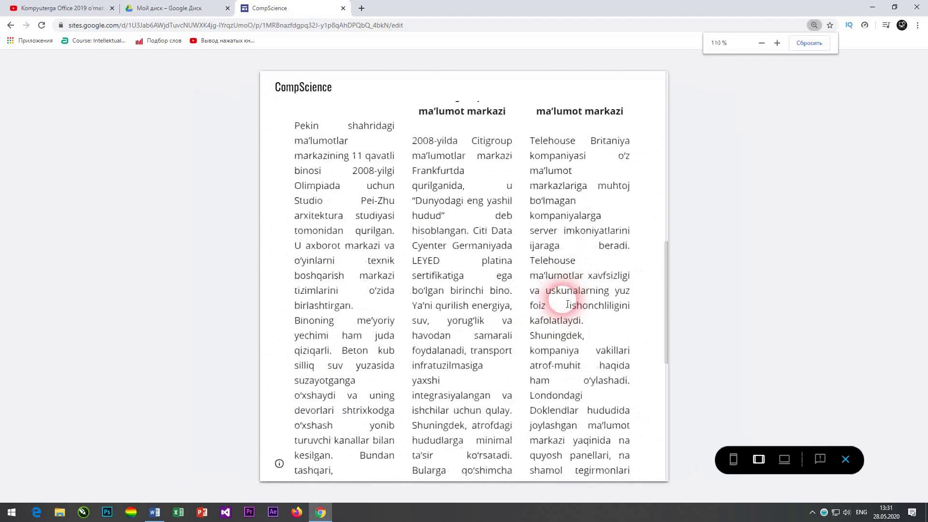
{"action": "scroll", "coordinate": [568, 304], "scroll_direction": "down", "scroll_amount": 1, "text": "ctrl"}
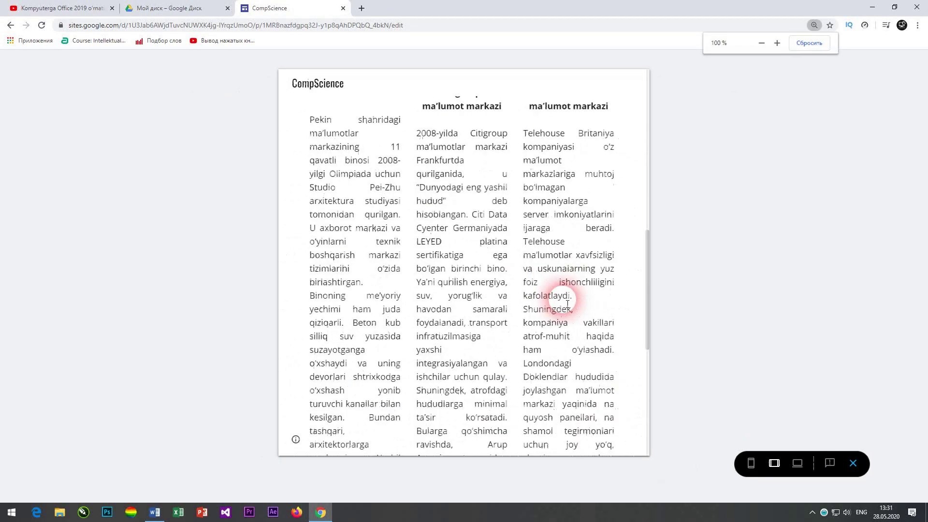
Step: Preview the page at large-screen size, advance the carousel by one image, look through the columns and close the preview
{"action": "left_click", "coordinate": [798, 465]}
{"action": "scroll", "coordinate": [667, 298], "scroll_direction": "up", "scroll_amount": 10}
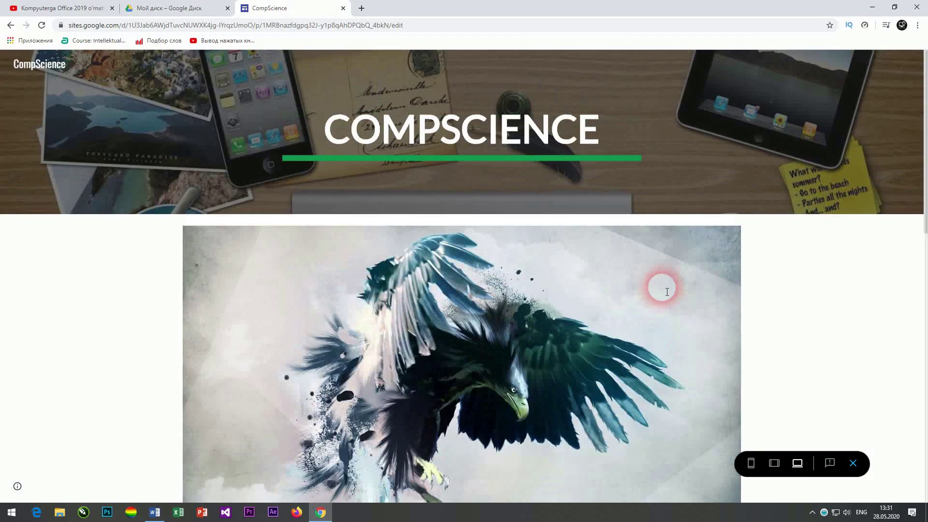
{"action": "scroll", "coordinate": [464, 188], "scroll_direction": "down", "scroll_amount": 4}
{"action": "scroll", "coordinate": [464, 187], "scroll_direction": "up", "scroll_amount": 4}
{"action": "scroll", "coordinate": [464, 188], "scroll_direction": "down", "scroll_amount": 2}
{"action": "left_click", "coordinate": [725, 287]}
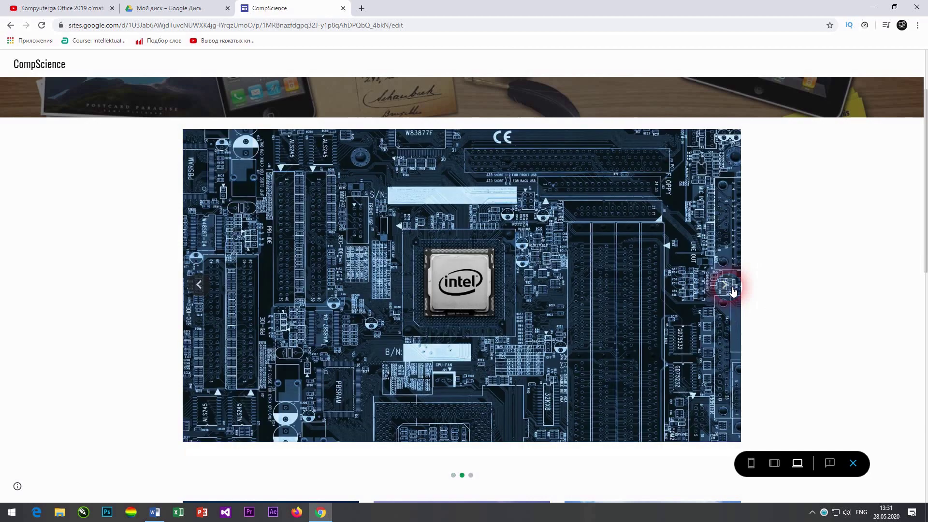
{"action": "scroll", "coordinate": [766, 281], "scroll_direction": "down", "scroll_amount": 10}
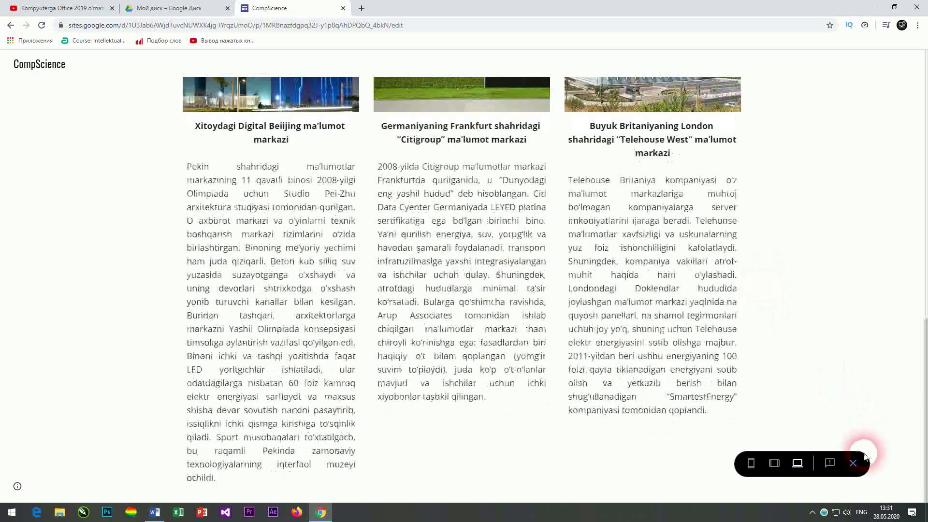
{"action": "left_click", "coordinate": [853, 464]}
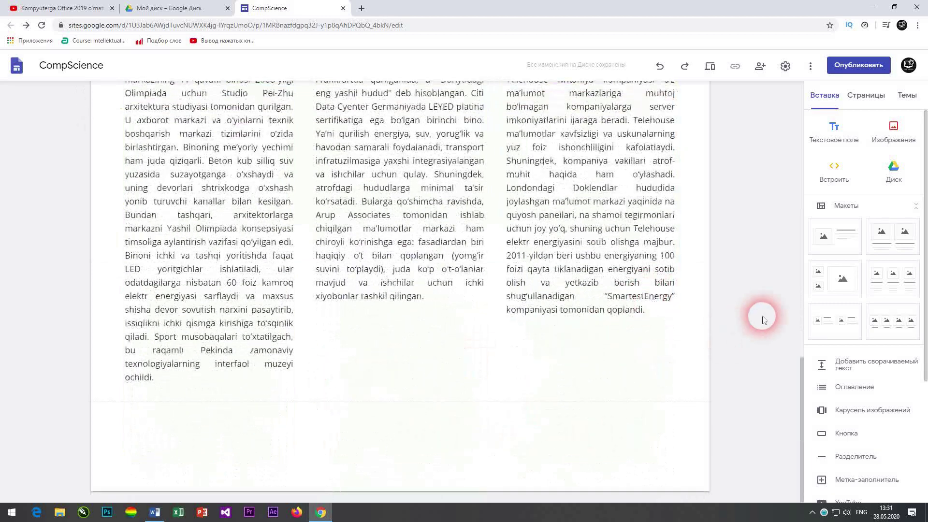
Step: Insert the uploaded YouTube video "MS Access da ishlash | Exceldan Accessga import qilish" below the data centre columns
{"action": "scroll", "coordinate": [835, 375], "scroll_direction": "down", "scroll_amount": 3}
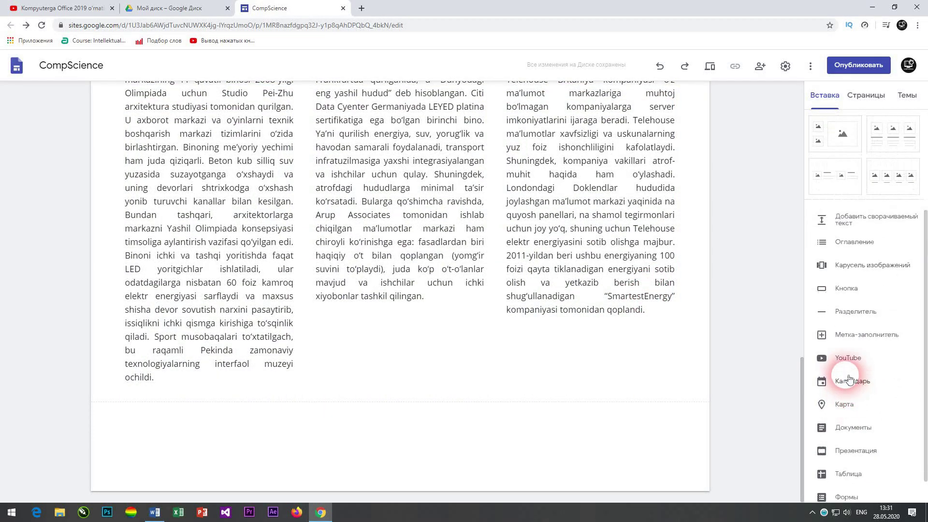
{"action": "left_click", "coordinate": [848, 359]}
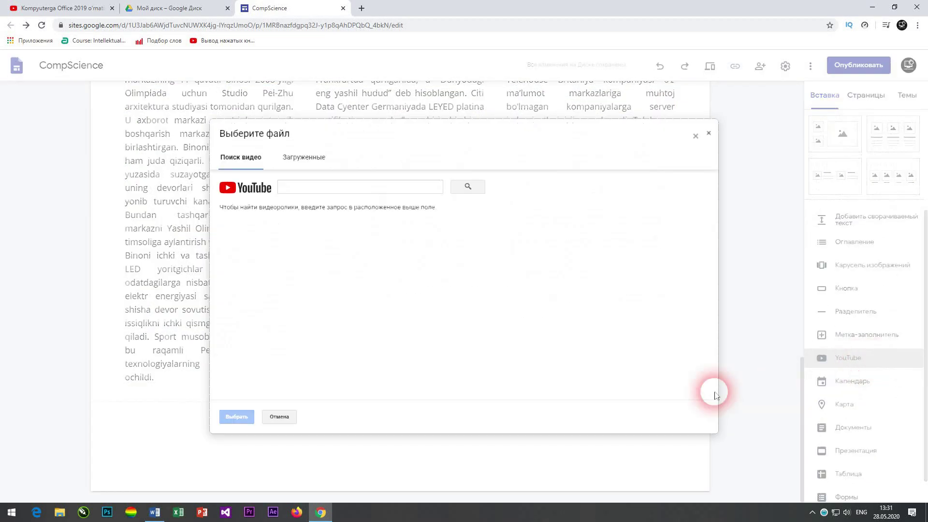
{"action": "left_click", "coordinate": [310, 169]}
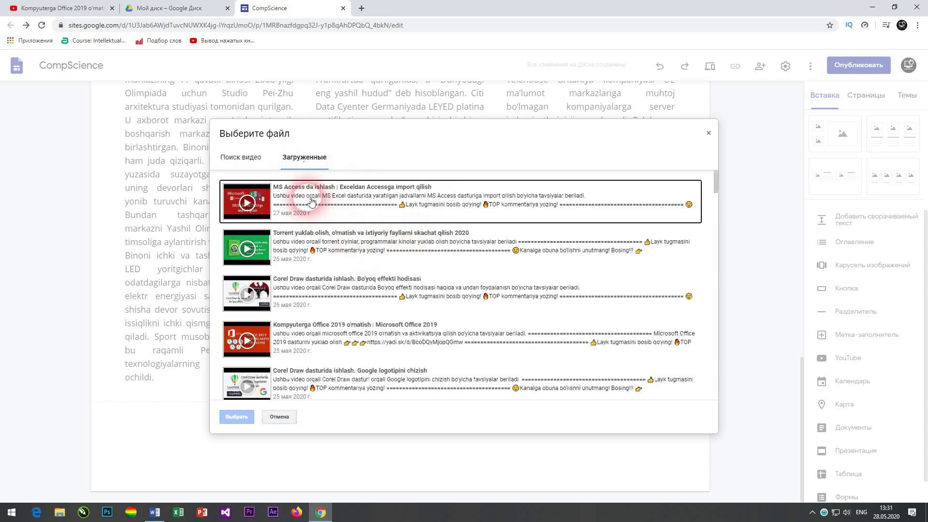
{"action": "scroll", "coordinate": [337, 209], "scroll_direction": "down", "scroll_amount": 10}
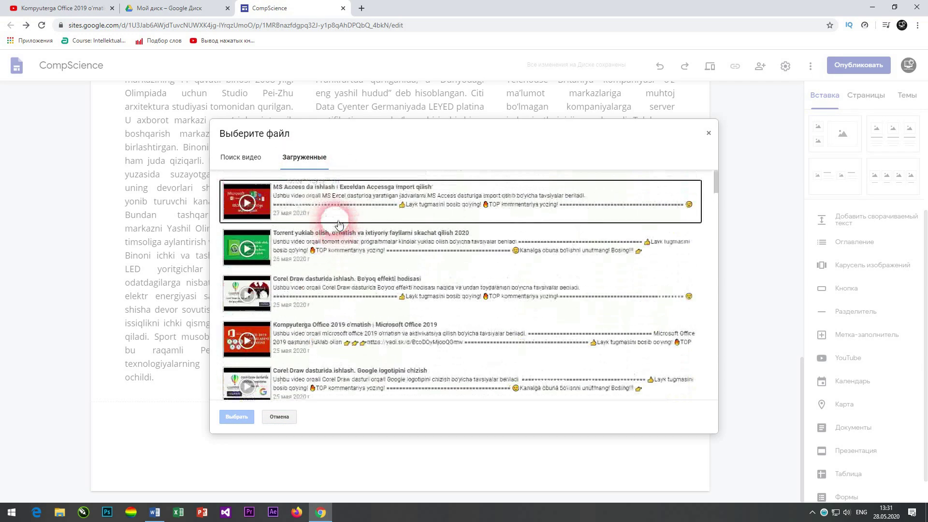
{"action": "scroll", "coordinate": [337, 253], "scroll_direction": "up", "scroll_amount": 10}
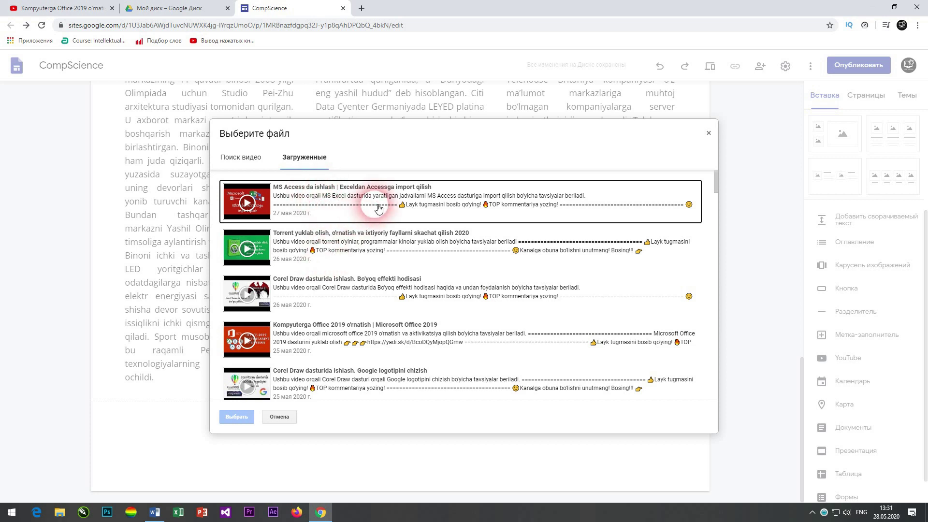
{"action": "left_click", "coordinate": [410, 205]}
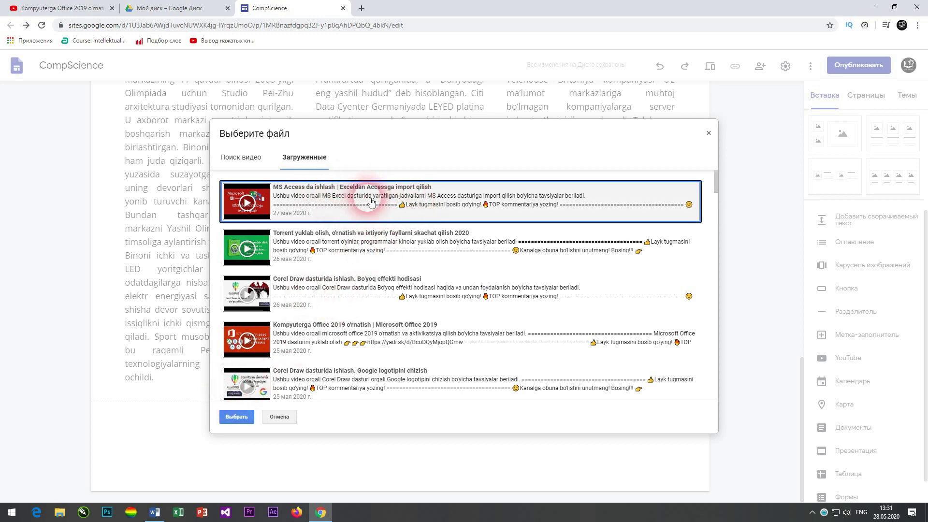
{"action": "left_click", "coordinate": [236, 417]}
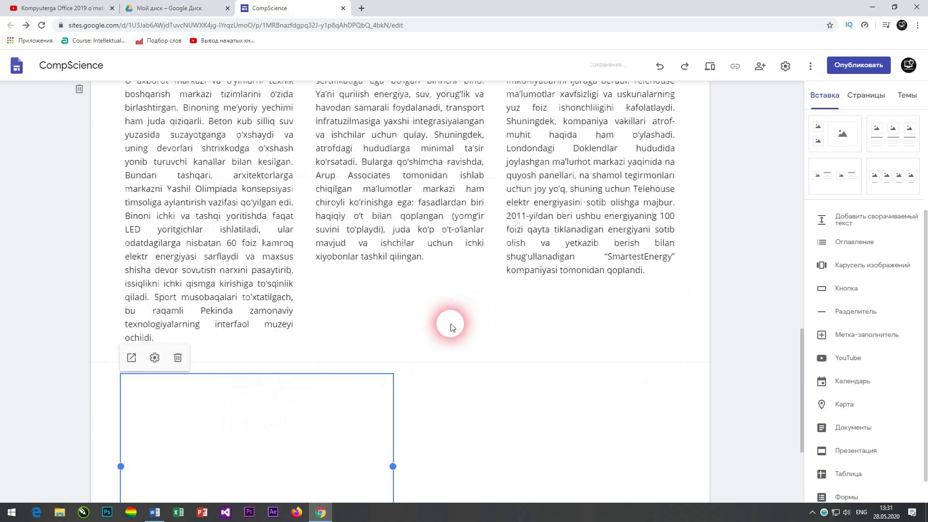
Step: Widen the YouTube video to the full content width and increase its height to show the whole thumbnail
{"action": "left_click_drag", "start_coordinate": [400, 302], "coordinate": [679, 298]}
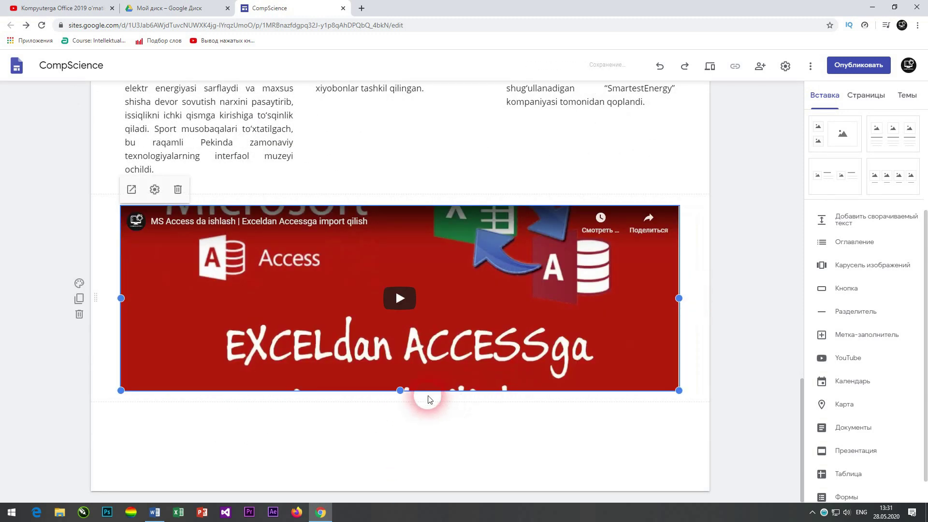
{"action": "left_click_drag", "start_coordinate": [400, 392], "coordinate": [398, 489]}
{"action": "scroll", "coordinate": [677, 291], "scroll_direction": "down", "scroll_amount": 2}
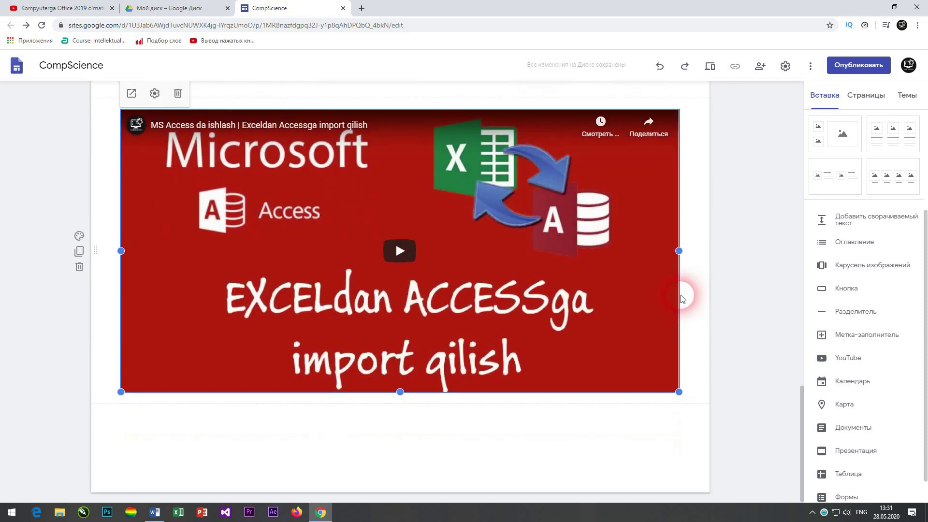
Step: Preview the page, play the embedded video and skip ahead to about 1:18, look back over the carousel and close the preview
{"action": "scroll", "coordinate": [681, 299], "scroll_direction": "up", "scroll_amount": 4}
{"action": "left_click", "coordinate": [710, 66]}
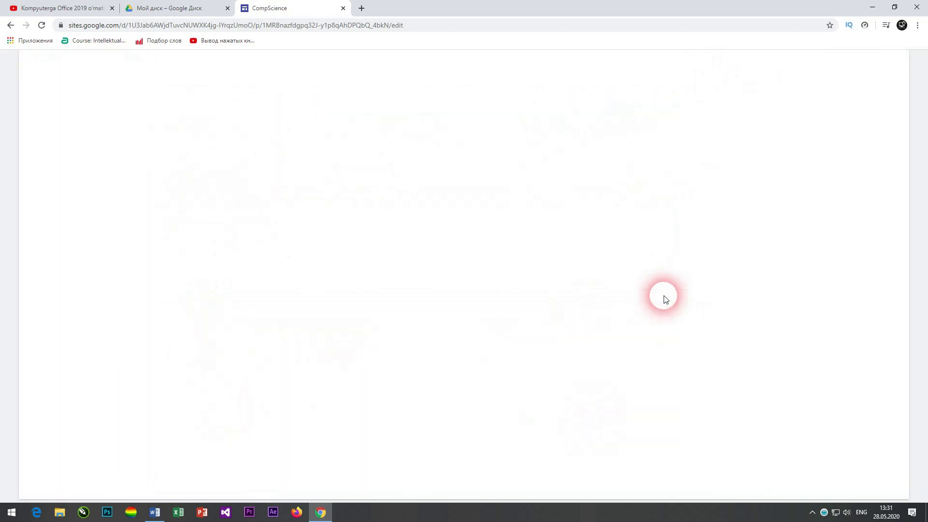
{"action": "scroll", "coordinate": [665, 299], "scroll_direction": "down", "scroll_amount": 10}
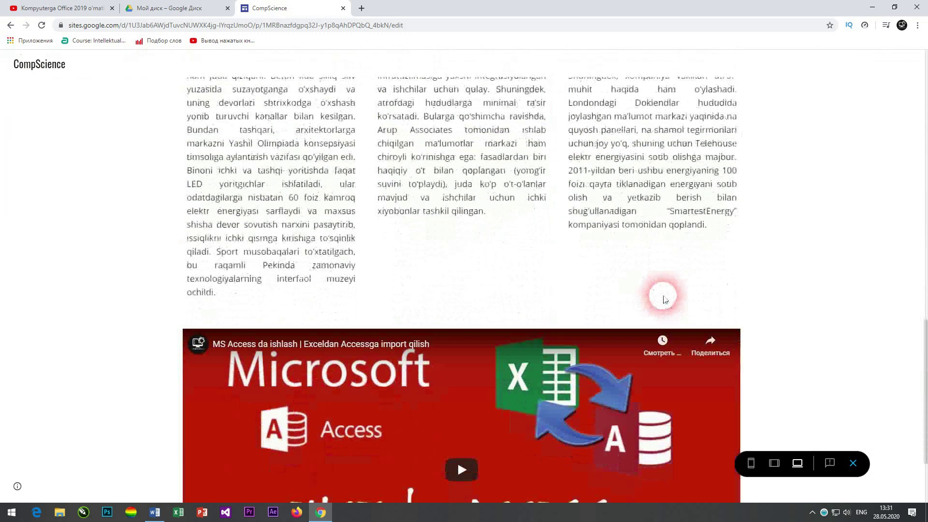
{"action": "scroll", "coordinate": [665, 298], "scroll_direction": "down", "scroll_amount": 2}
{"action": "left_click", "coordinate": [466, 351]}
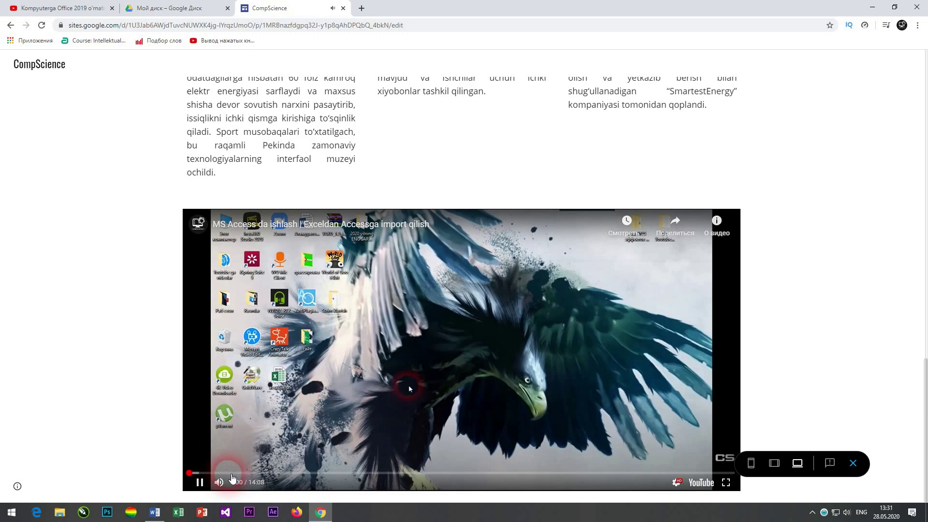
{"action": "left_click", "coordinate": [238, 473]}
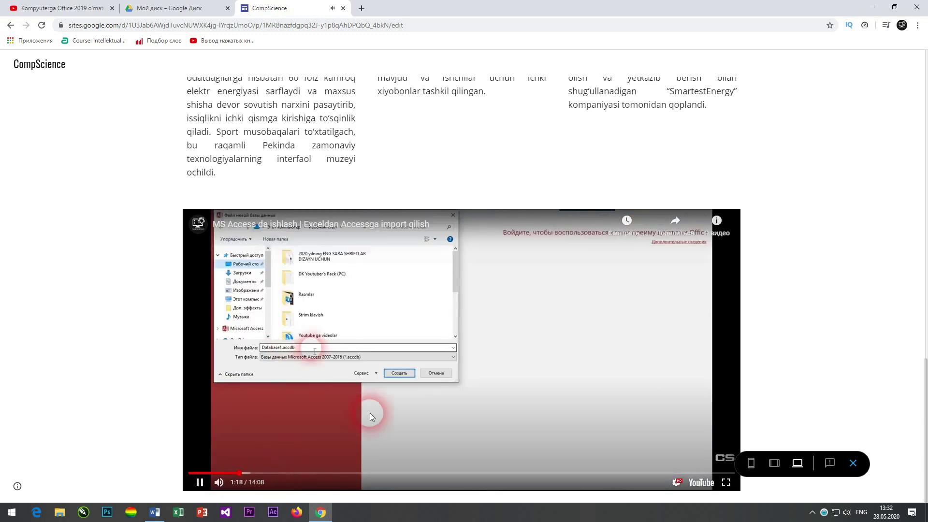
{"action": "left_click", "coordinate": [460, 351]}
{"action": "scroll", "coordinate": [628, 218], "scroll_direction": "up", "scroll_amount": 5}
{"action": "scroll", "coordinate": [709, 223], "scroll_direction": "up", "scroll_amount": 10}
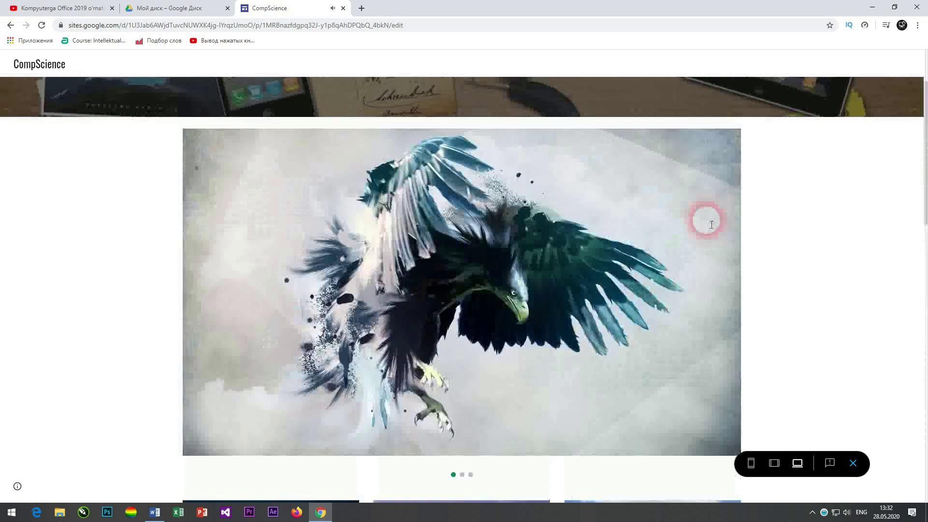
{"action": "left_click", "coordinate": [853, 462]}
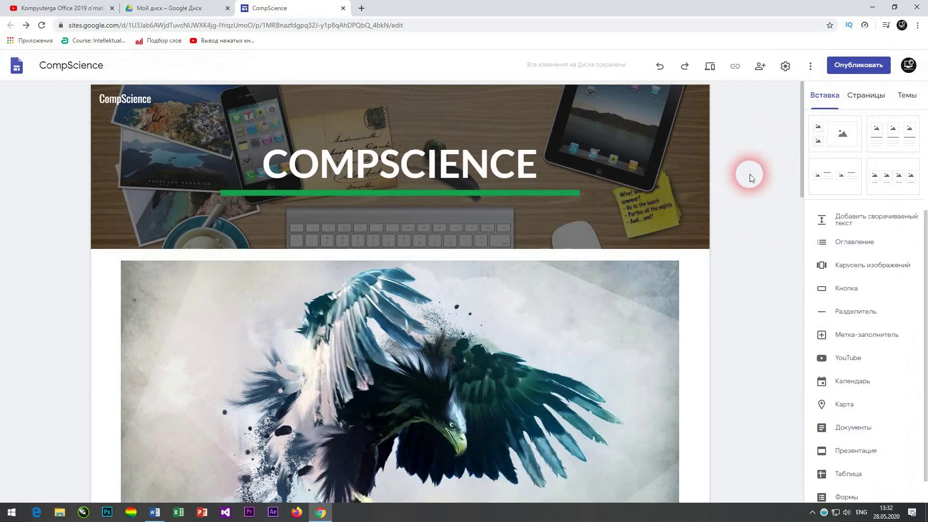
{"action": "left_click", "coordinate": [453, 164]}
{"action": "left_click", "coordinate": [400, 186]}
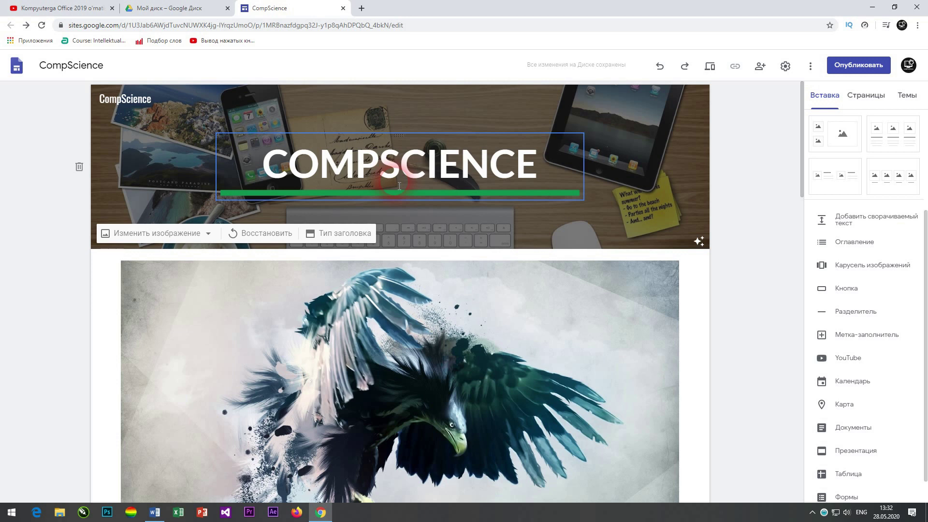
{"action": "left_click", "coordinate": [783, 117]}
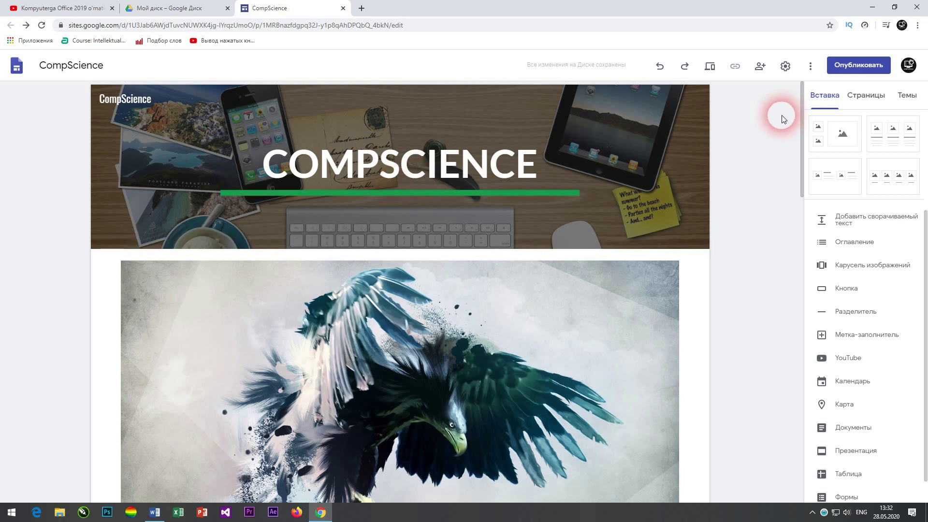
Step: Create a new page named "Biz bilan bo'glanish" in the site
{"action": "left_click", "coordinate": [866, 97]}
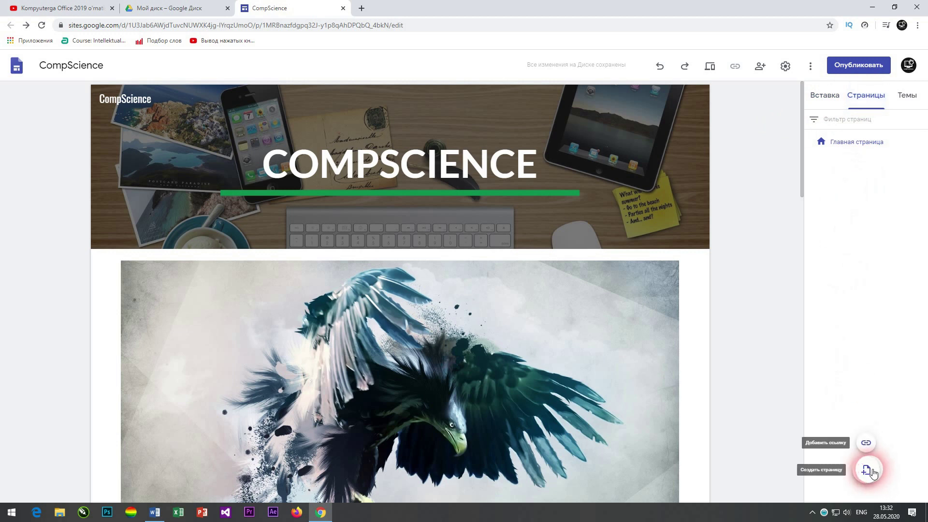
{"action": "left_click", "coordinate": [866, 470]}
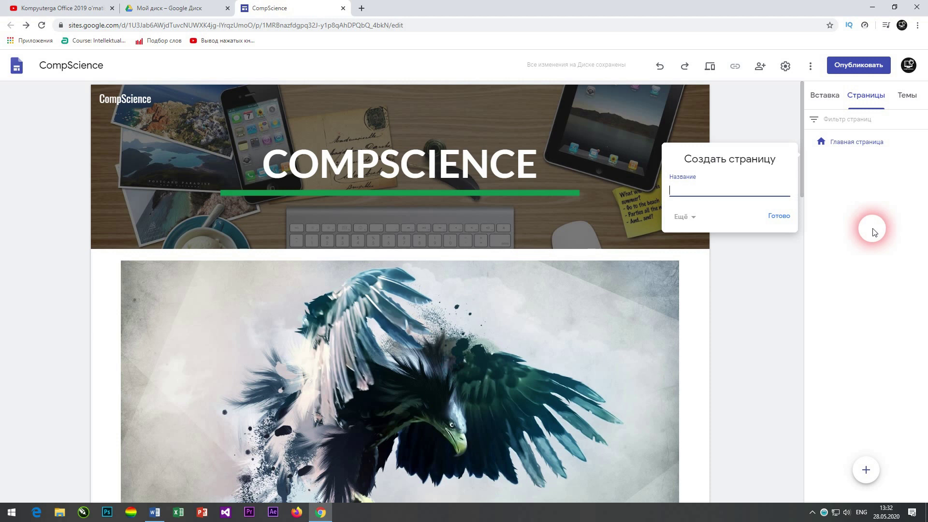
{"action": "type", "text": "Biz bilan aloqa"}
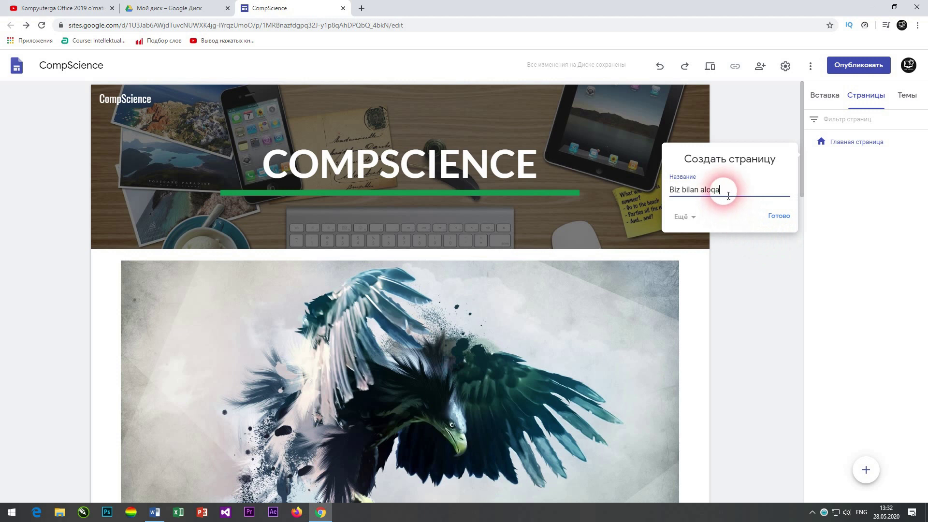
{"action": "left_click_drag", "start_coordinate": [729, 196], "coordinate": [706, 198]}
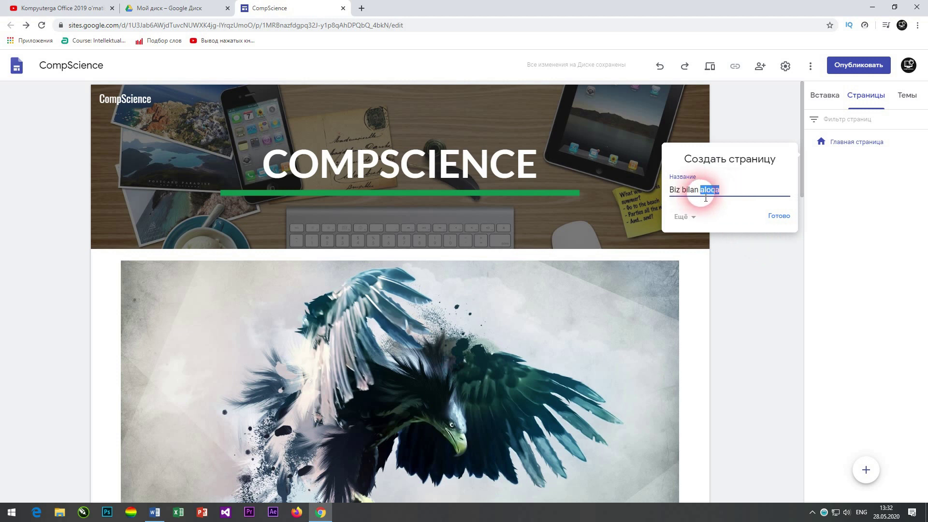
{"action": "type", "text": "bo'glanish"}
{"action": "left_click", "coordinate": [772, 220]}
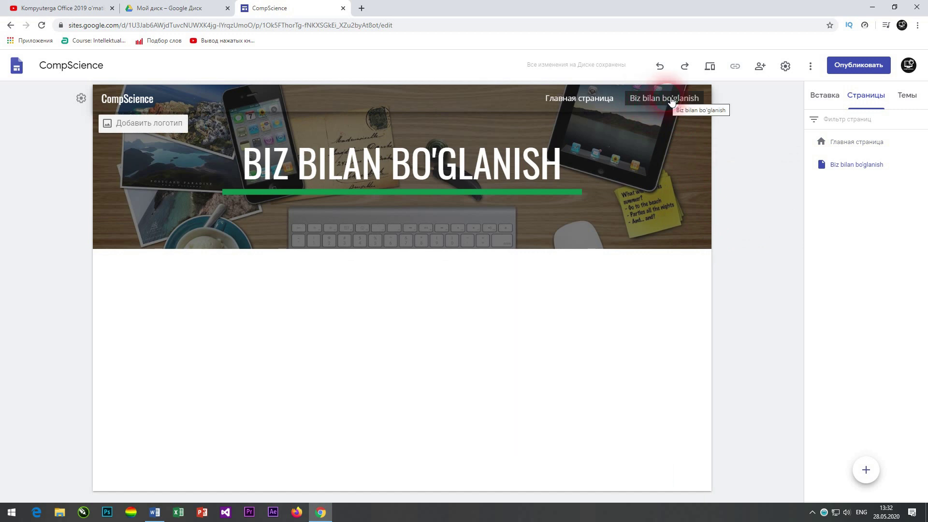
{"action": "left_click", "coordinate": [463, 305]}
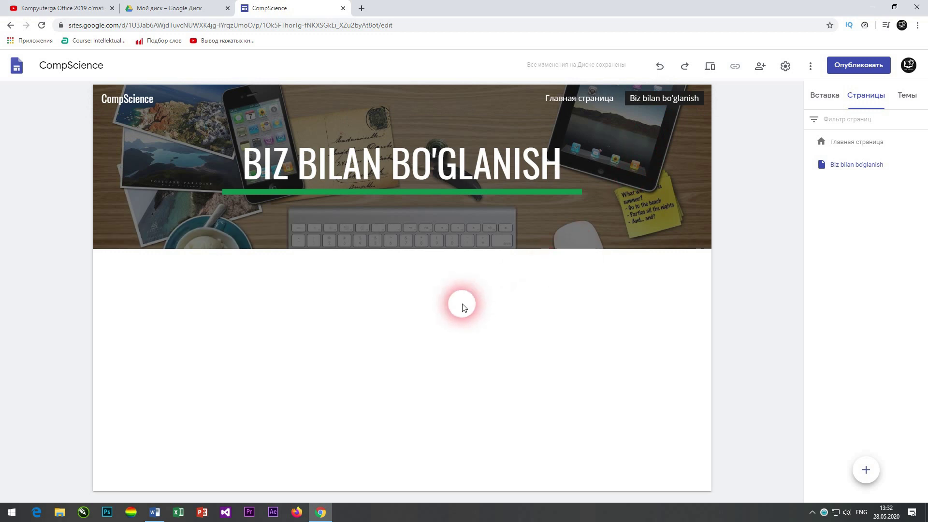
Step: Add the layout with one image placeholder beside a heading and text block below the new page's header
{"action": "left_click", "coordinate": [824, 95]}
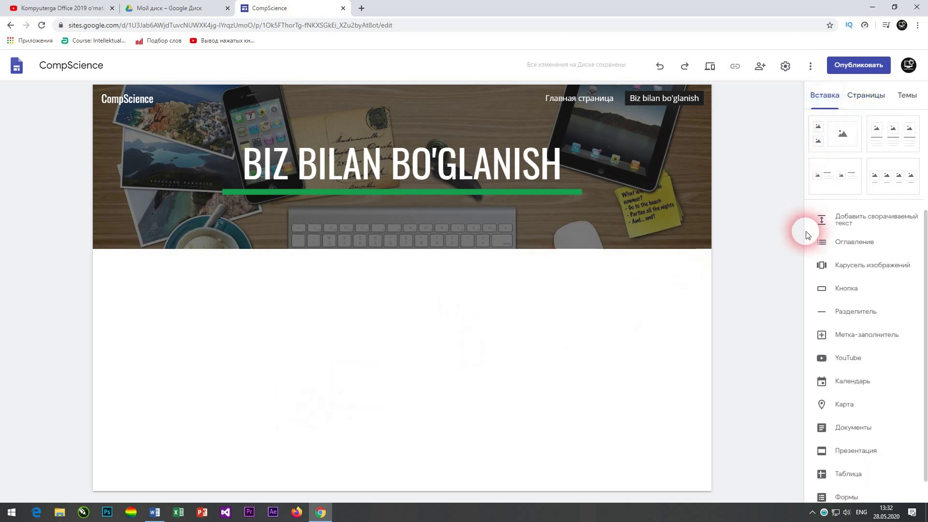
{"action": "scroll", "coordinate": [906, 180], "scroll_direction": "up", "scroll_amount": 3}
{"action": "scroll", "coordinate": [906, 180], "scroll_direction": "down", "scroll_amount": 4}
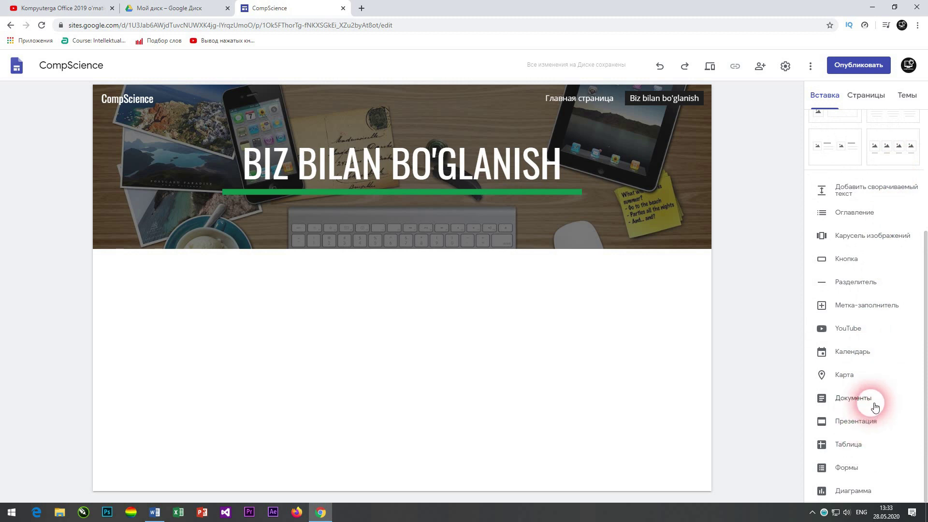
{"action": "scroll", "coordinate": [874, 281], "scroll_direction": "up", "scroll_amount": 4}
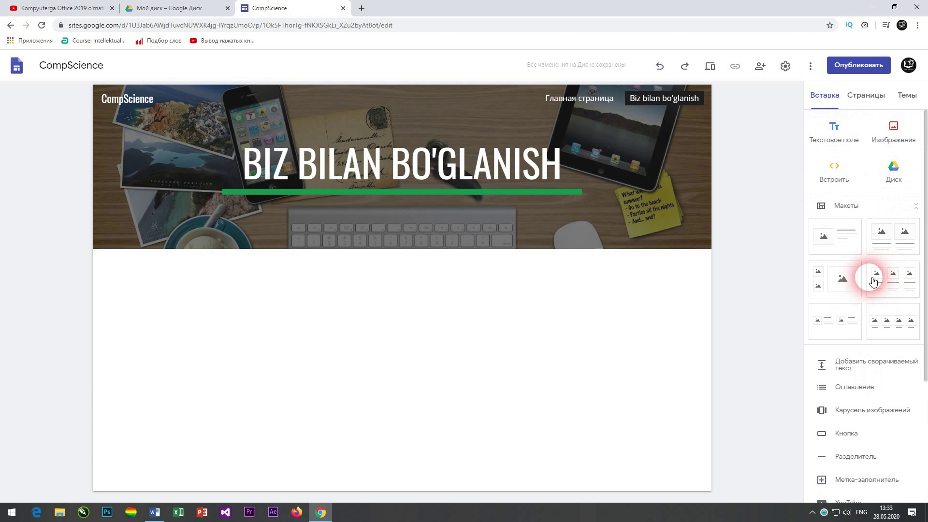
{"action": "left_click", "coordinate": [845, 244]}
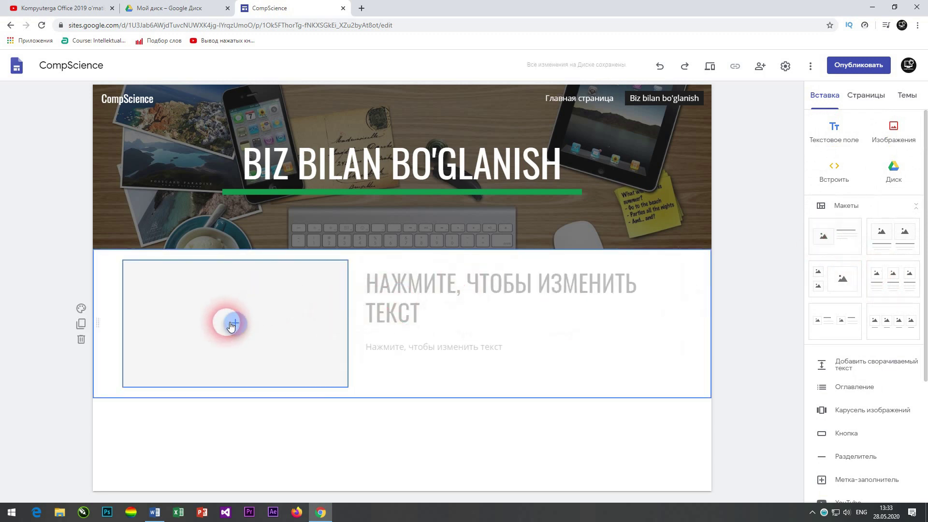
{"action": "left_click", "coordinate": [375, 304]}
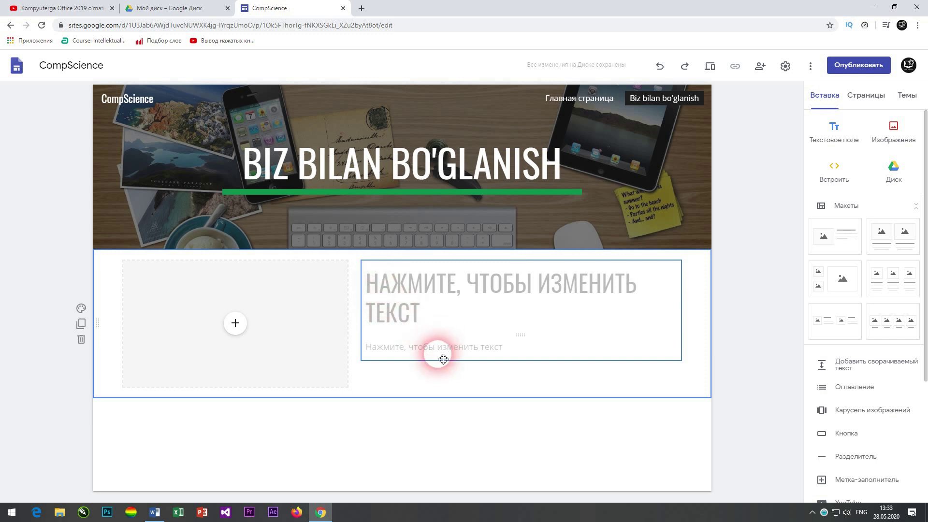
{"action": "left_click", "coordinate": [440, 404]}
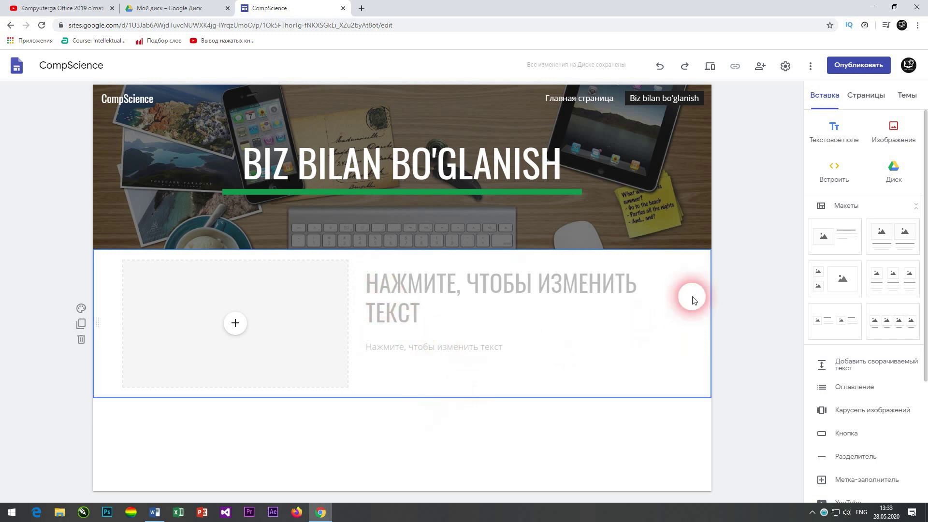
{"action": "left_click_drag", "start_coordinate": [693, 299], "coordinate": [689, 300]}
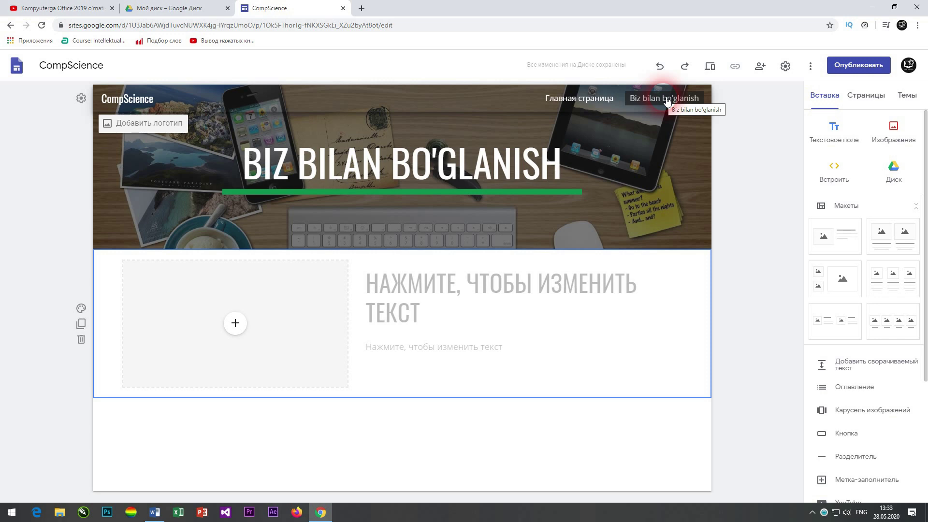
Step: Start publishing the site to the web and enter "compscience" as its web address
{"action": "left_click", "coordinate": [862, 68]}
{"action": "left_click", "coordinate": [582, 219]}
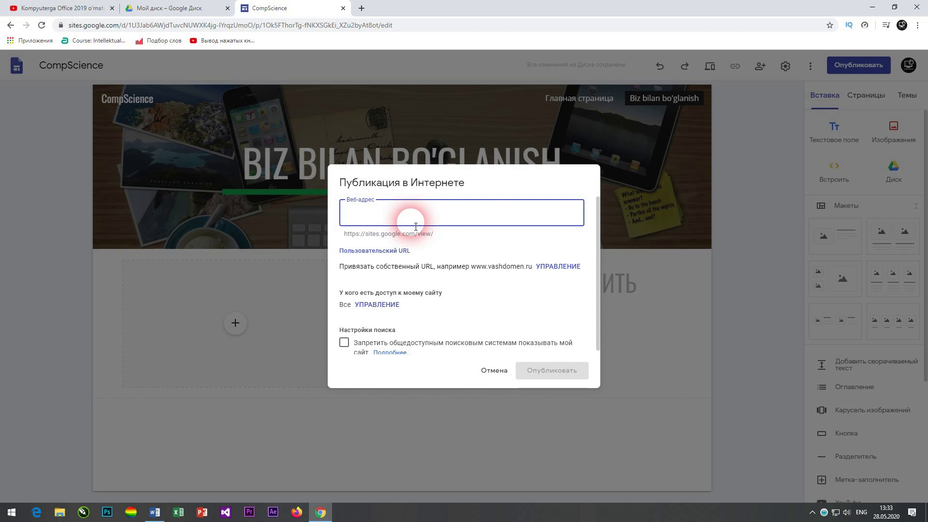
{"action": "type", "text": "compsiece"}
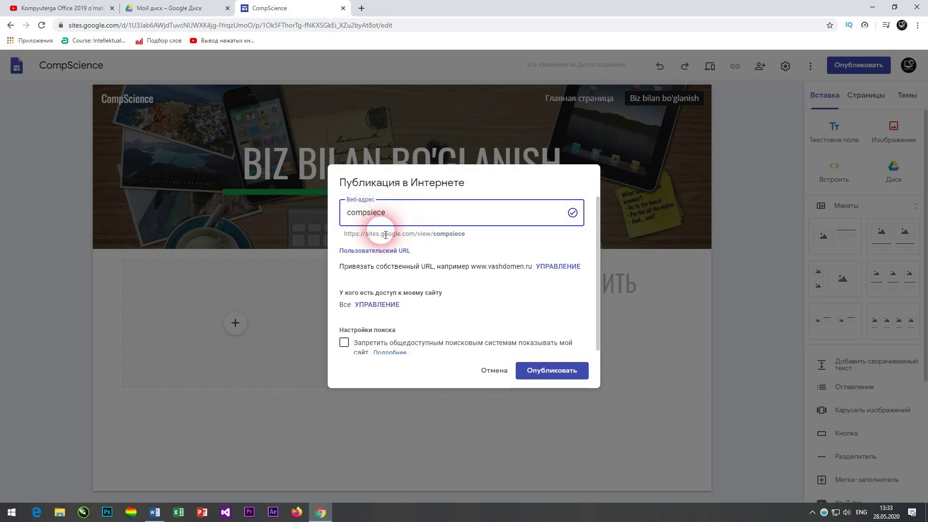
{"action": "left_click", "coordinate": [378, 216]}
{"action": "type", "text": "n"}
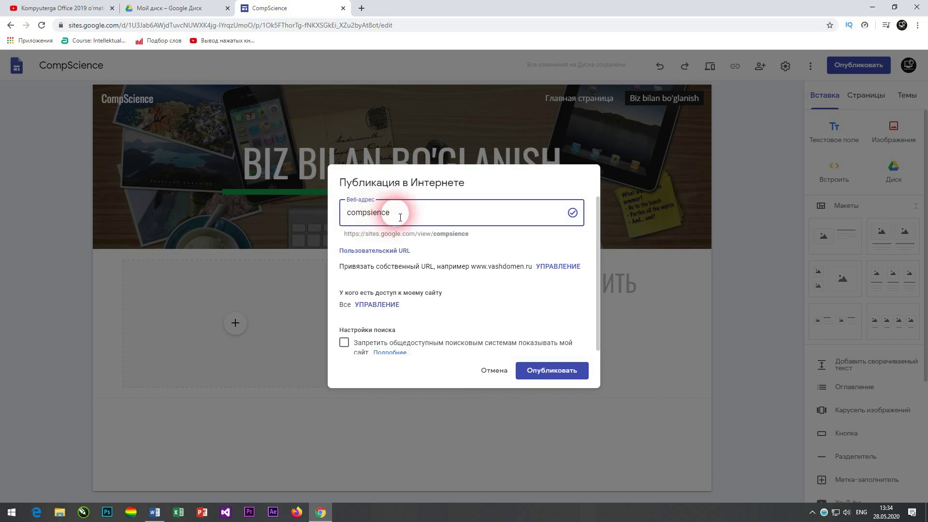
{"action": "left_click", "coordinate": [368, 213]}
{"action": "type", "text": "c"}
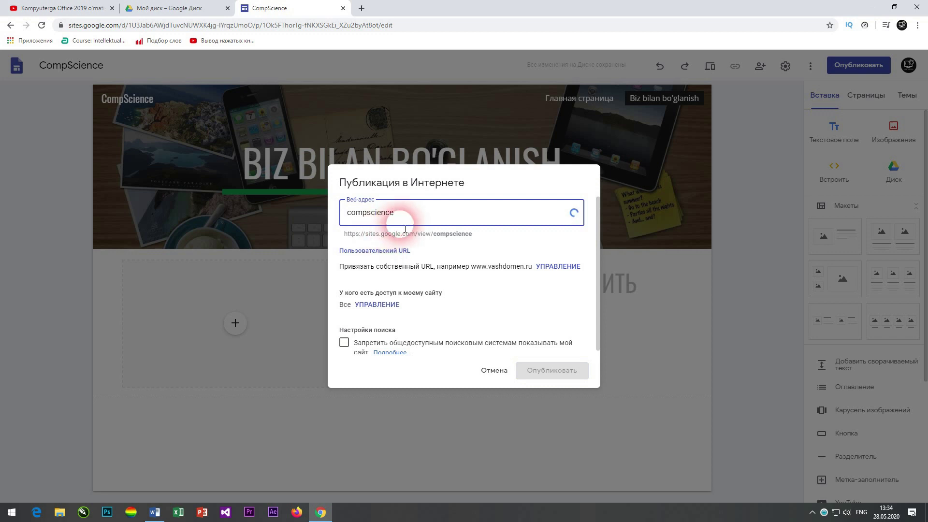
Step: Extend the web address to "compscienceuz" and publish the site
{"action": "left_click_drag", "start_coordinate": [411, 209], "coordinate": [360, 233]}
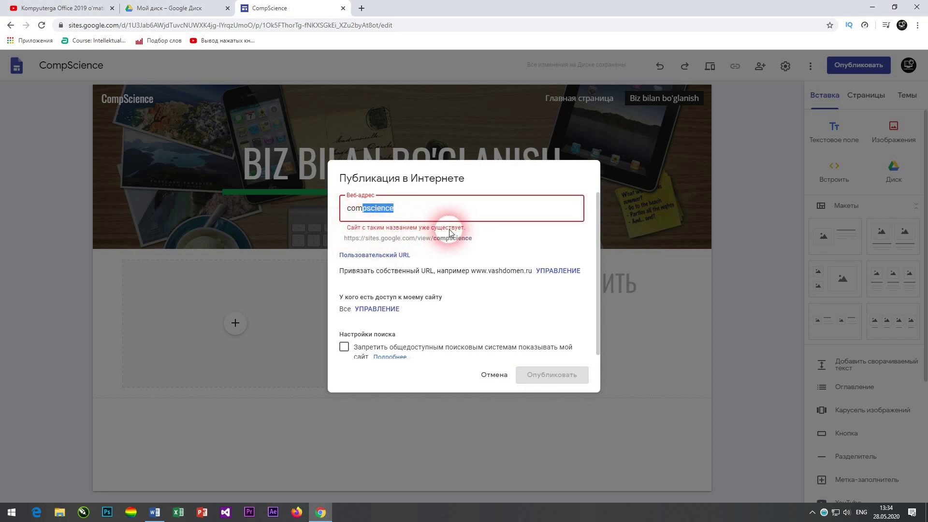
{"action": "left_click", "coordinate": [416, 213]}
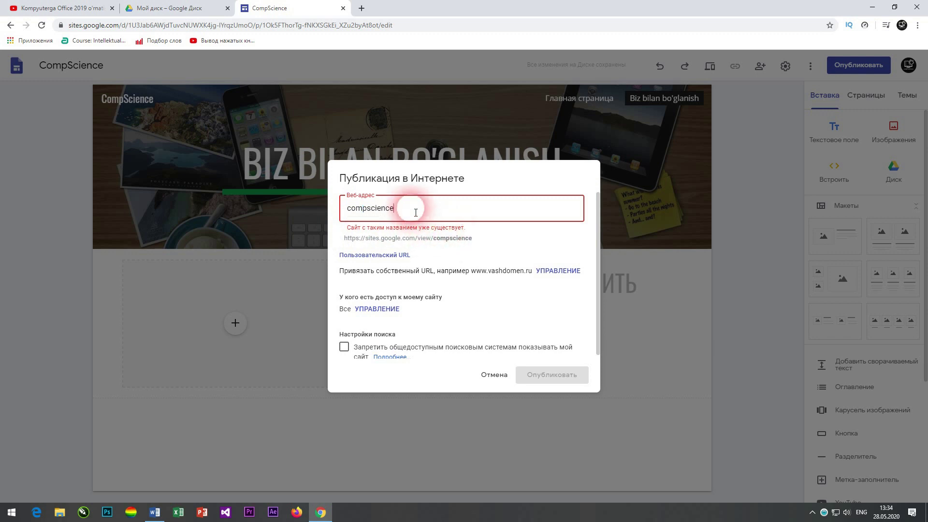
{"action": "type", "text": "uz"}
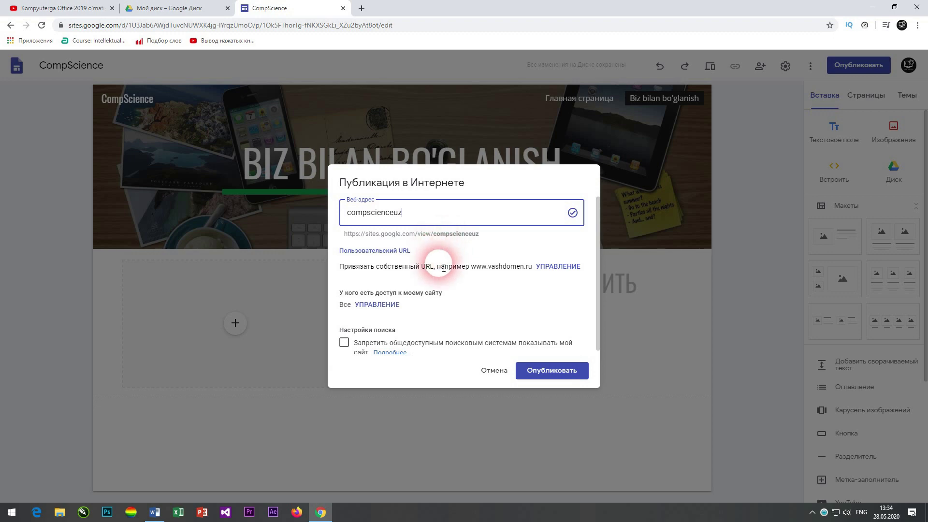
{"action": "left_click", "coordinate": [540, 372]}
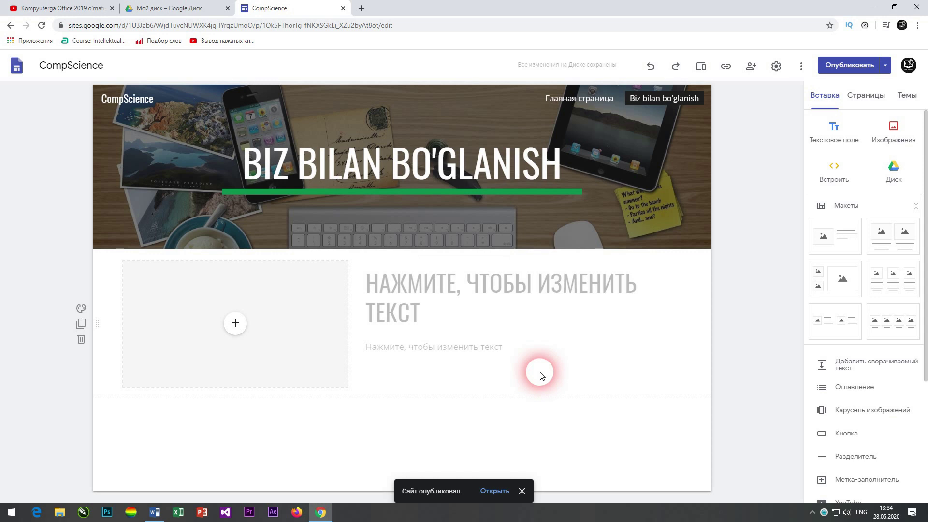
Step: Open the published site, go to its home page and look through it down to the end and back
{"action": "left_click", "coordinate": [494, 490]}
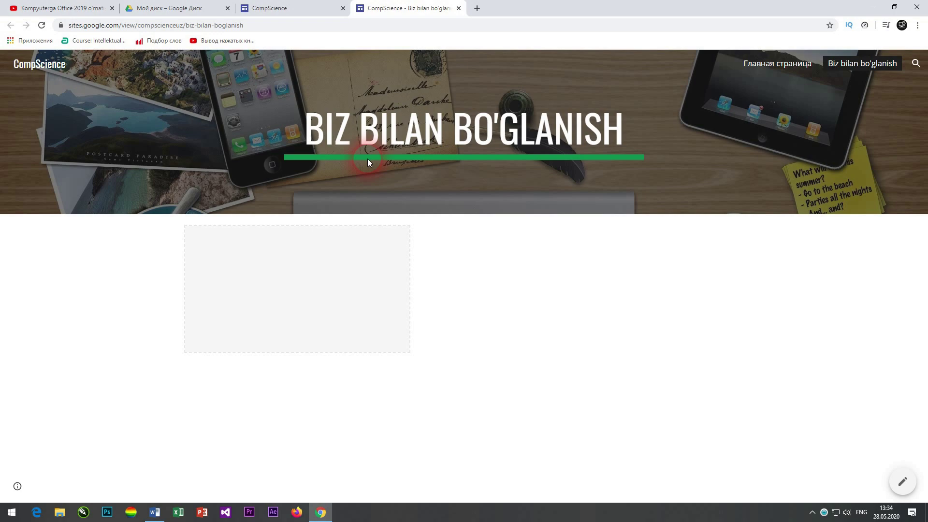
{"action": "left_click", "coordinate": [757, 68]}
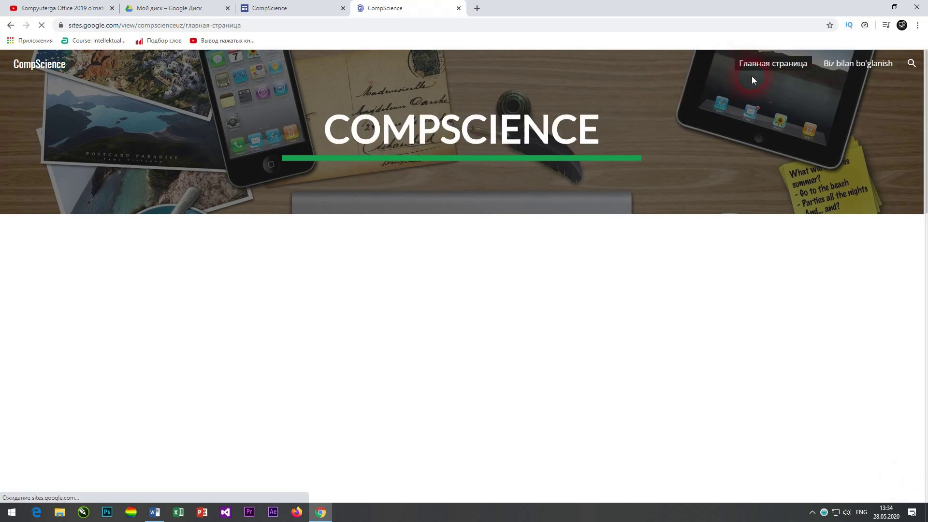
{"action": "scroll", "coordinate": [546, 234], "scroll_direction": "down", "scroll_amount": 15}
{"action": "scroll", "coordinate": [546, 234], "scroll_direction": "down", "scroll_amount": 4}
{"action": "scroll", "coordinate": [546, 234], "scroll_direction": "up", "scroll_amount": 20}
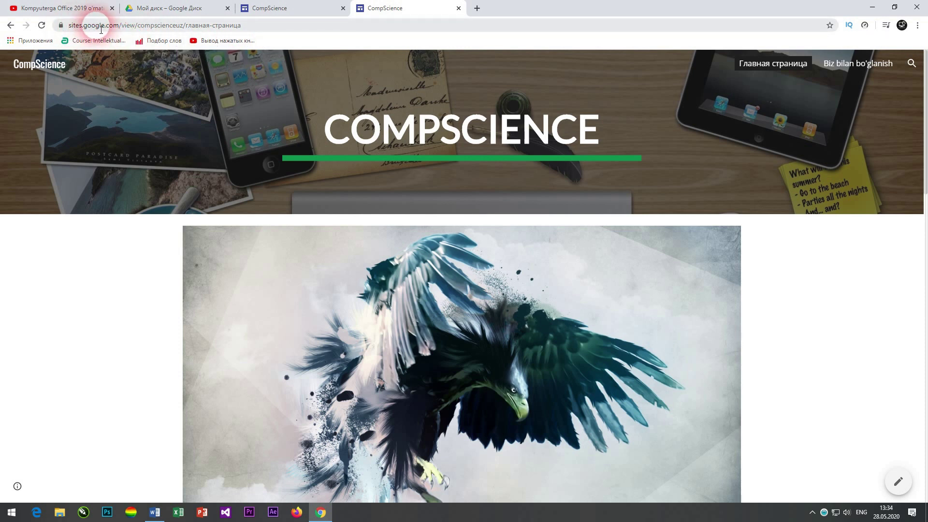
Step: Copy the full web address of the published home page
{"action": "double_click", "coordinate": [74, 30]}
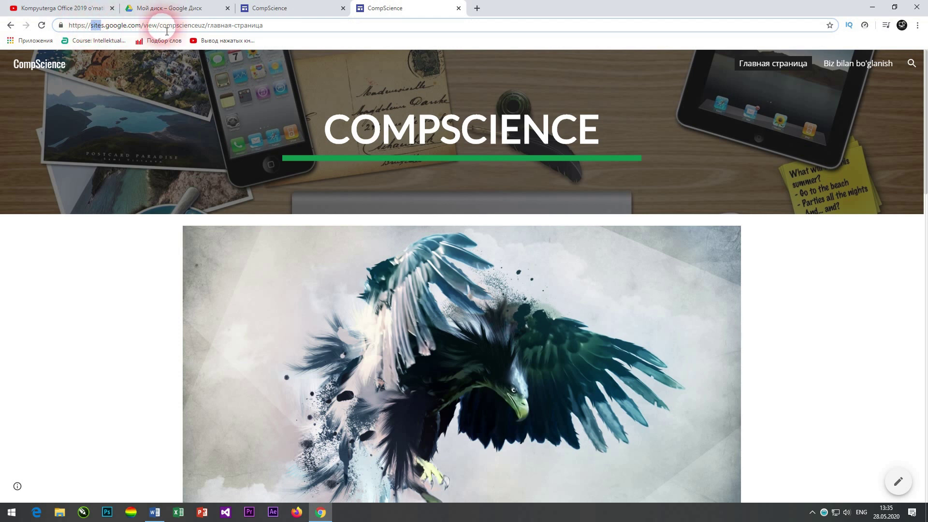
{"action": "left_click_drag", "start_coordinate": [159, 28], "coordinate": [210, 32]}
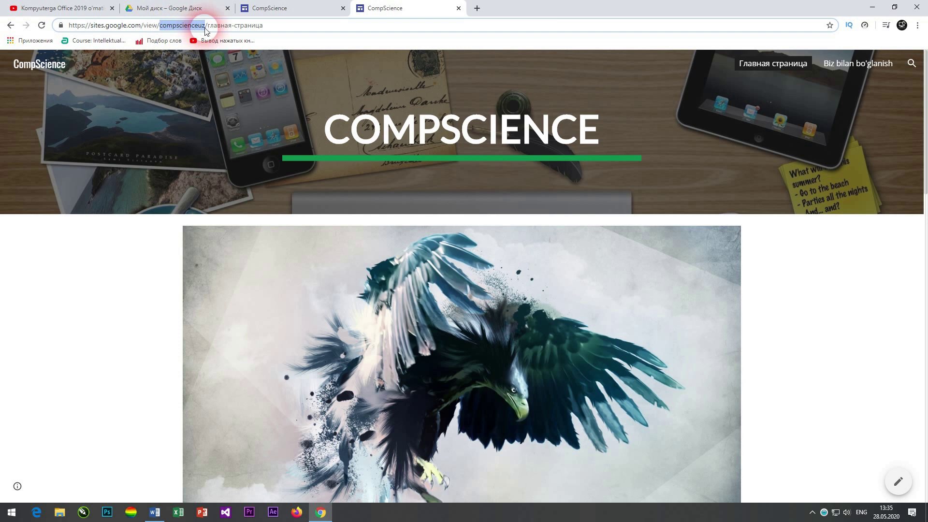
{"action": "left_click_drag", "start_coordinate": [269, 25], "coordinate": [81, 29]}
{"action": "right_click", "coordinate": [85, 27]}
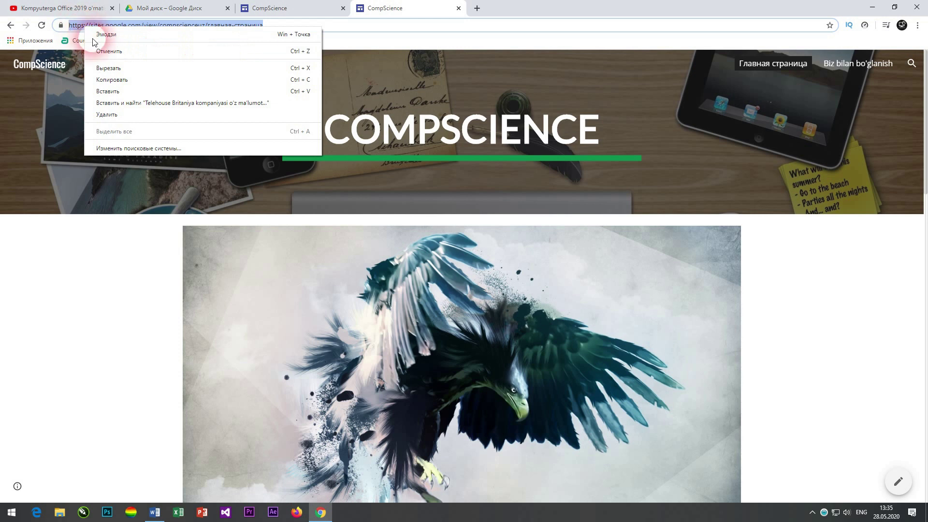
{"action": "left_click", "coordinate": [109, 79]}
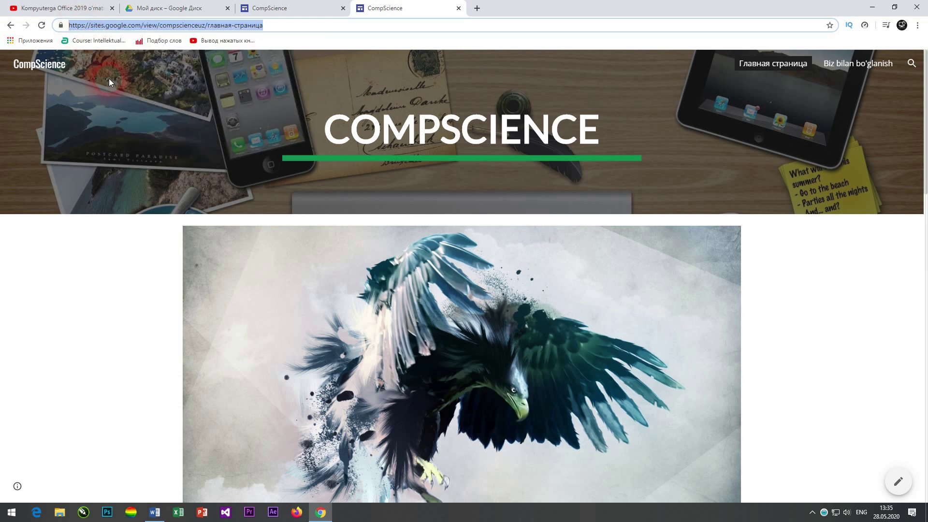